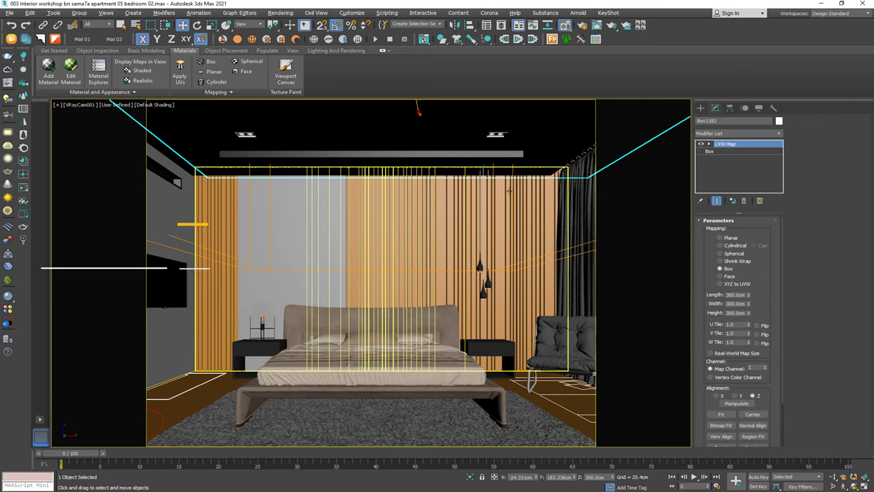
Select the 16 cm extruded ceiling cove strip Rectangle008 and isolate it
{"action": "left_click", "coordinate": [419, 178]}
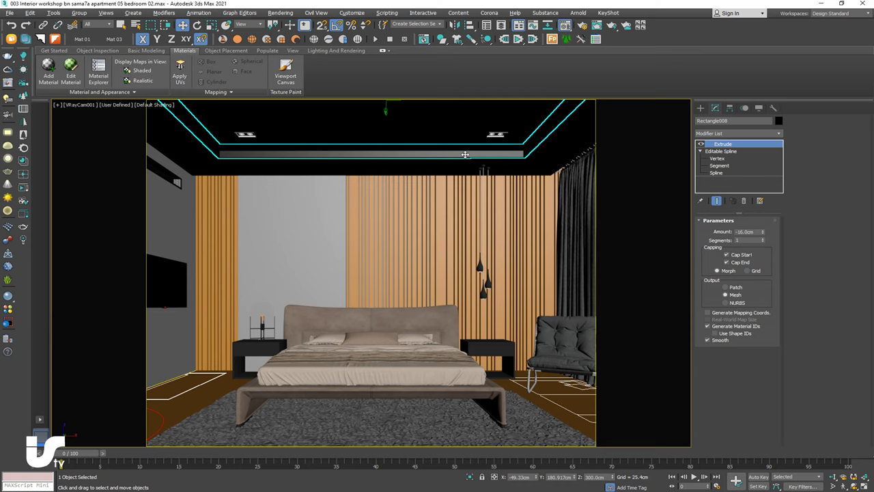
{"action": "left_click", "coordinate": [560, 153]}
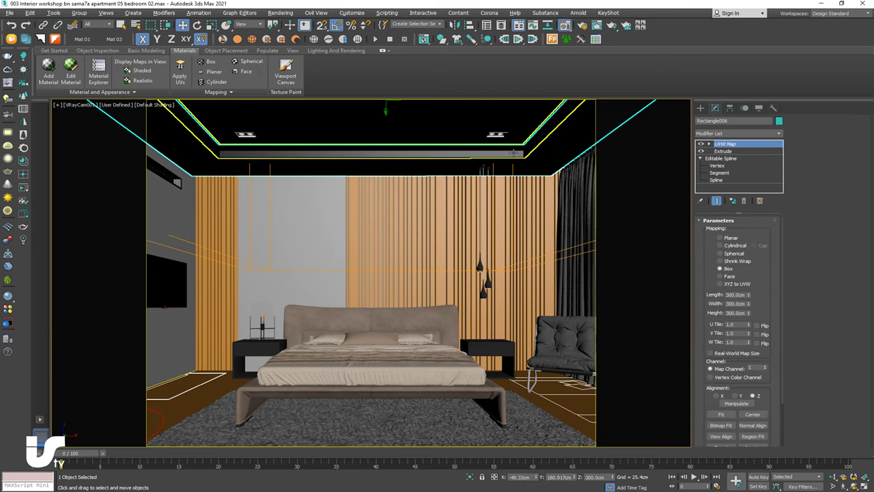
{"action": "key", "text": "ctrl+z"}
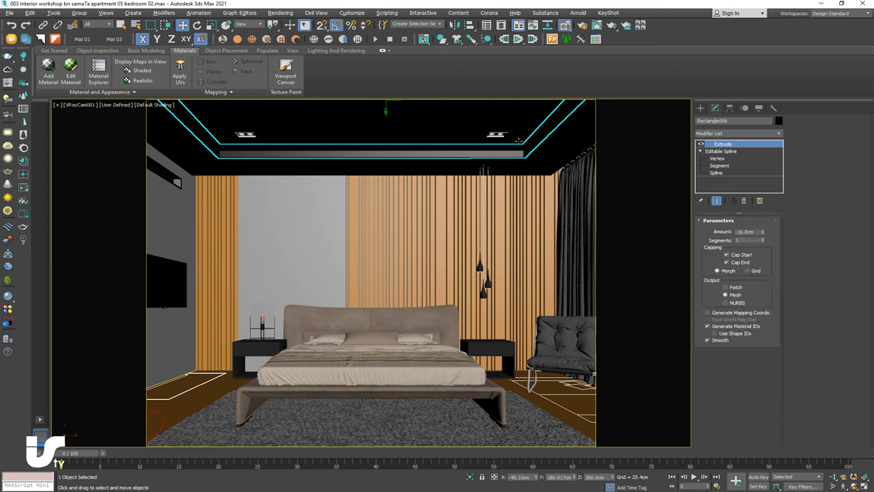
{"action": "left_click", "coordinate": [523, 128]}
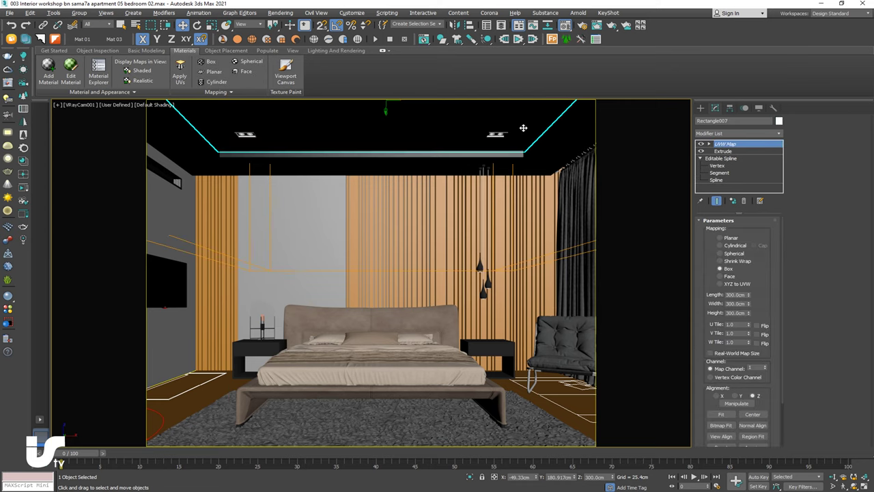
{"action": "left_click", "coordinate": [515, 149]}
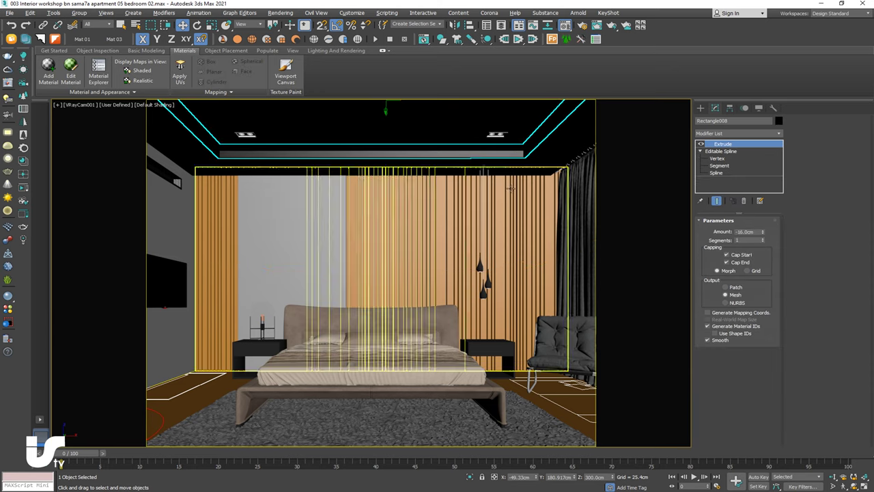
{"action": "left_click", "coordinate": [469, 476]}
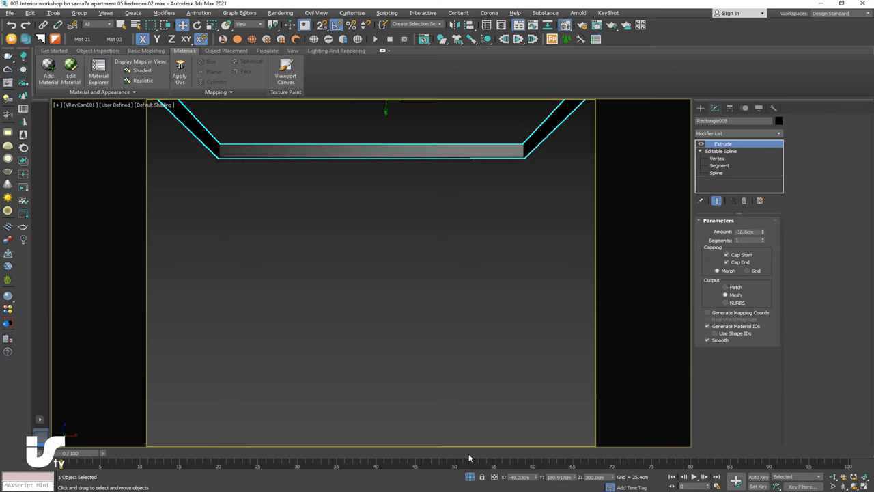
Copy the wall 01 material onto an unused slot and rename it wall 02
{"action": "key", "text": "p"}
{"action": "key", "text": "z"}
{"action": "mouse_move", "coordinate": [455, 365]}
{"action": "middle_mouse_down", "text": "alt"}
{"action": "mouse_move", "coordinate": [465, 331]}
{"action": "mouse_move", "coordinate": [492, 366]}
{"action": "mouse_move", "coordinate": [521, 327]}
{"action": "mouse_move", "coordinate": [471, 343]}
{"action": "middle_mouse_up", "text": "alt"}
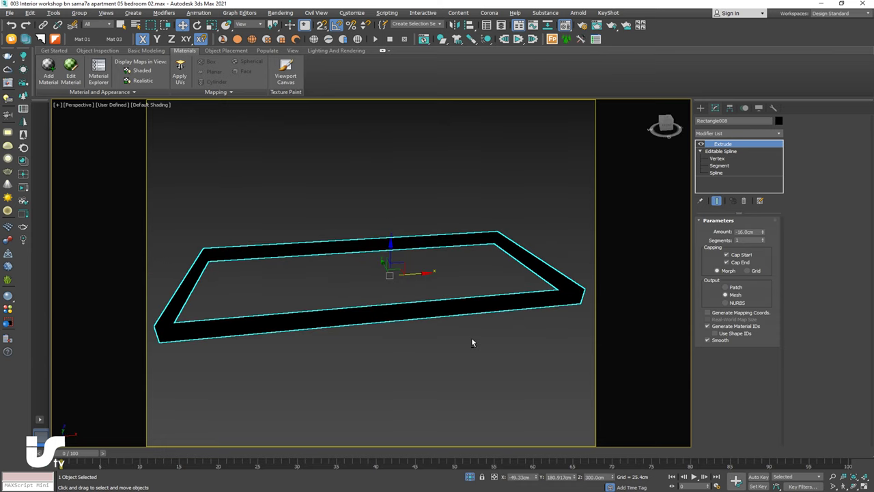
{"action": "key", "text": "m"}
{"action": "mouse_move", "coordinate": [626, 201]}
{"action": "left_mouse_down"}
{"action": "mouse_move", "coordinate": [600, 197]}
{"action": "mouse_move", "coordinate": [695, 108]}
{"action": "left_mouse_up"}
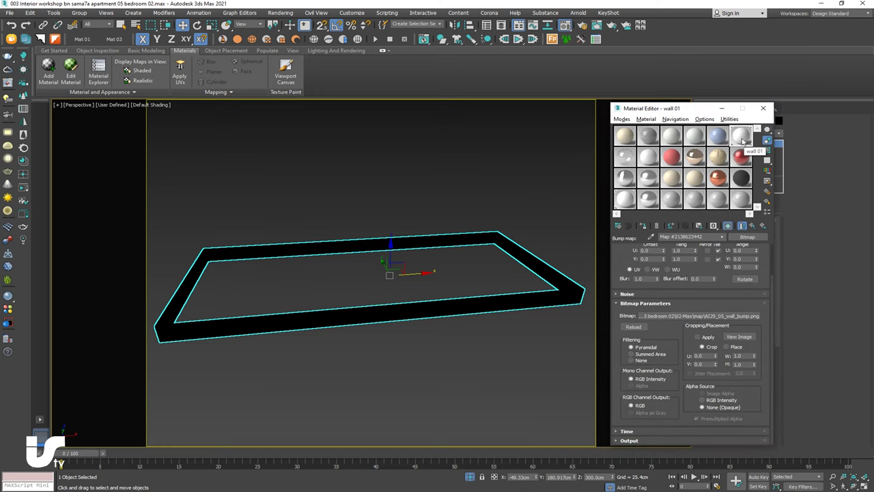
{"action": "left_click", "coordinate": [715, 138]}
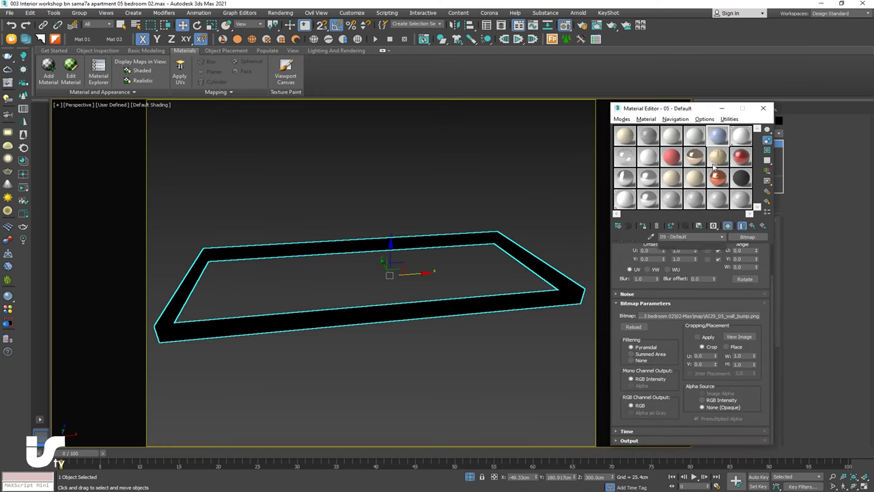
{"action": "left_click_drag", "start_coordinate": [730, 140], "coordinate": [718, 141]}
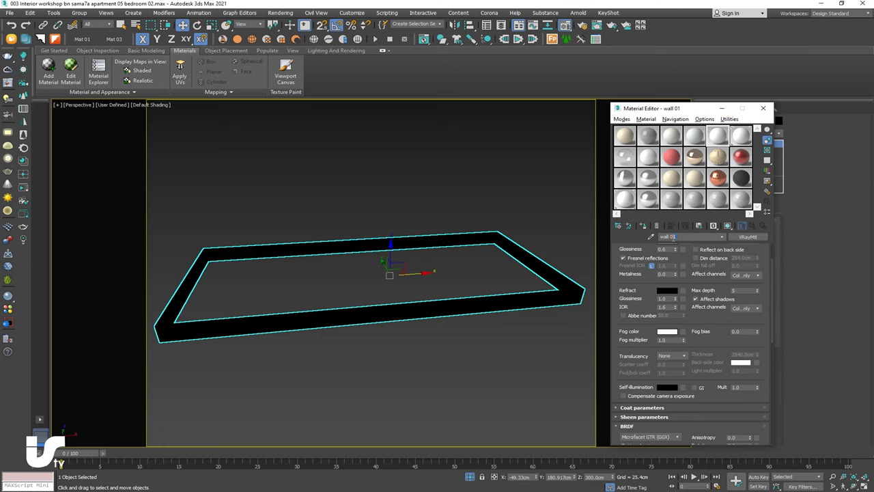
{"action": "type", "text": "2"}
{"action": "key", "text": "Return"}
Clear the maps from wall 02's VRayDirt unoccluded and occluded colours
{"action": "scroll", "coordinate": [702, 266], "scroll_direction": "up", "scroll_amount": 2}
{"action": "scroll", "coordinate": [707, 273], "scroll_direction": "up", "scroll_amount": 1}
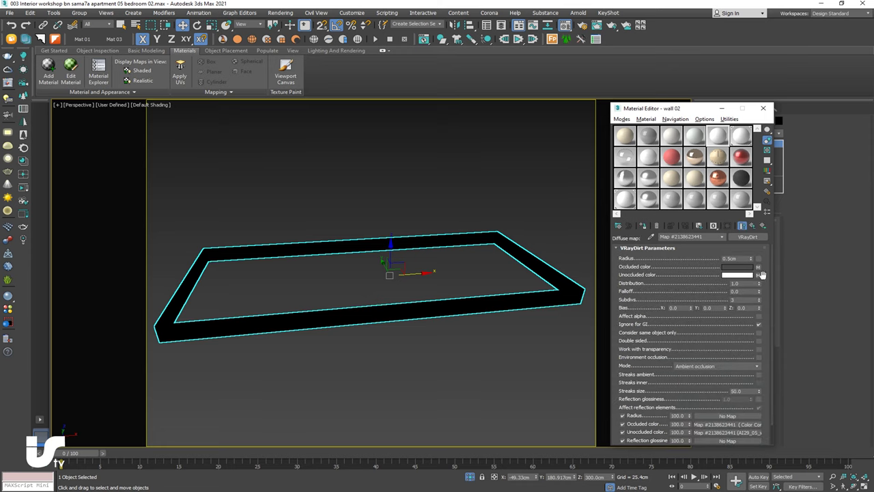
{"action": "right_click", "coordinate": [758, 275]}
{"action": "left_click", "coordinate": [767, 304]}
{"action": "right_click", "coordinate": [758, 268]}
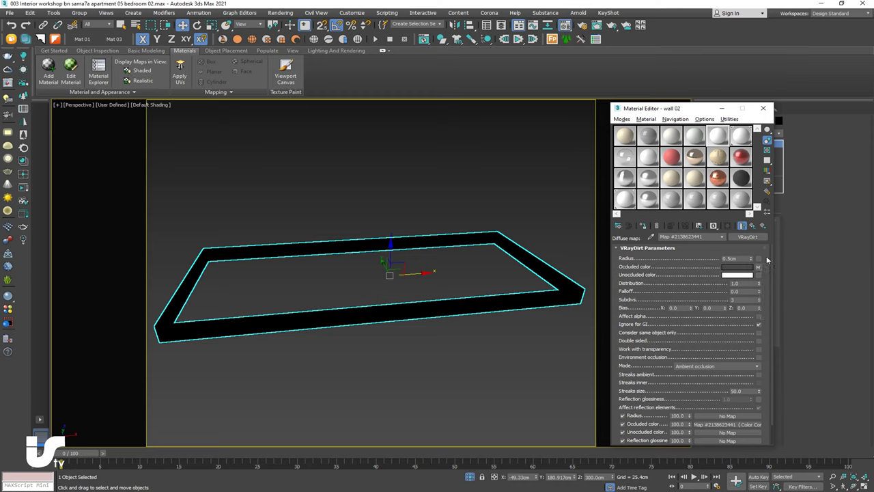
{"action": "right_click", "coordinate": [759, 267]}
{"action": "left_click", "coordinate": [782, 290]}
Set the VRayDirt unoccluded colour to a dark grey of value 6
{"action": "left_click", "coordinate": [734, 277]}
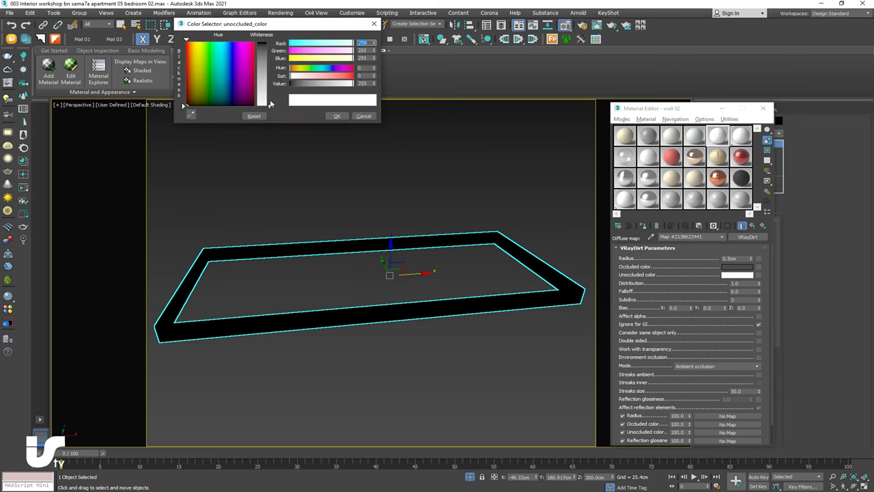
{"action": "left_click_drag", "start_coordinate": [273, 108], "coordinate": [184, 106]}
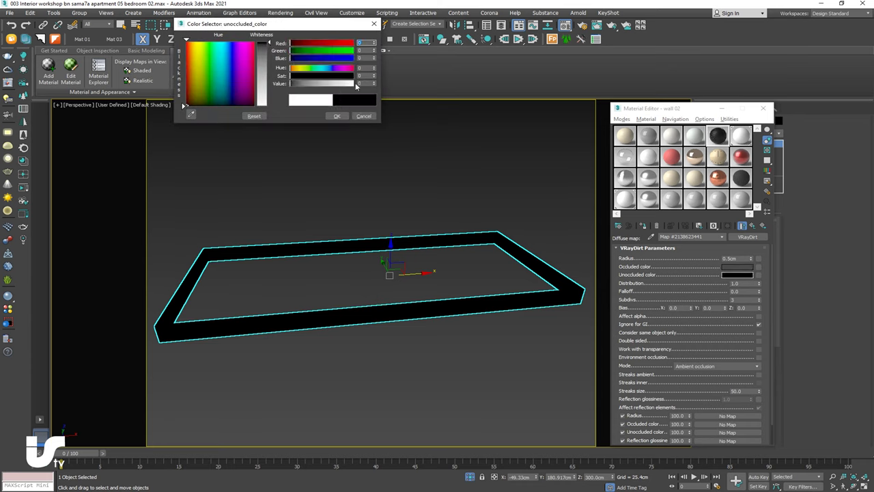
{"action": "left_click_drag", "start_coordinate": [375, 84], "coordinate": [375, 81]}
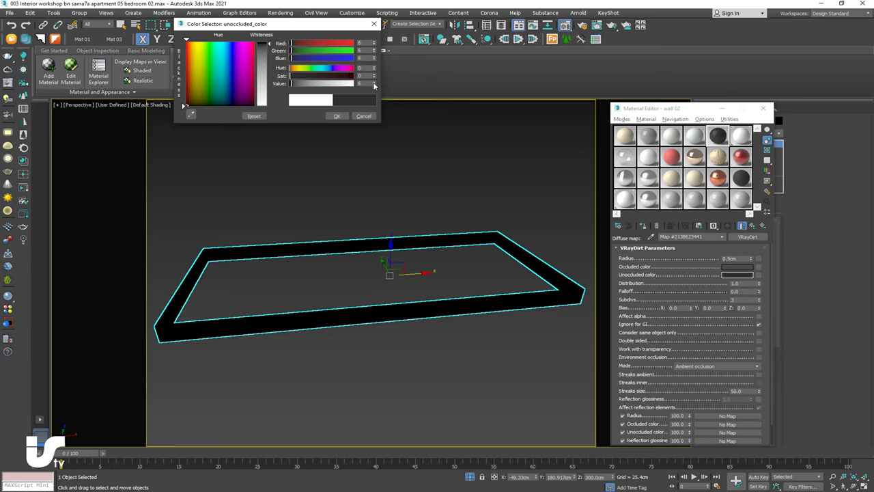
{"action": "left_click", "coordinate": [337, 116]}
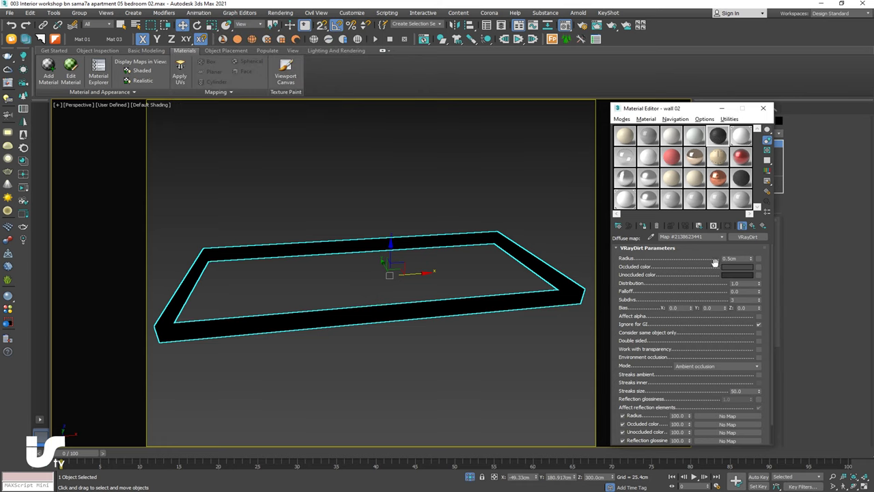
Set the occluded colour to value 17 and return to wall 02's main parameters
{"action": "left_click", "coordinate": [741, 267]}
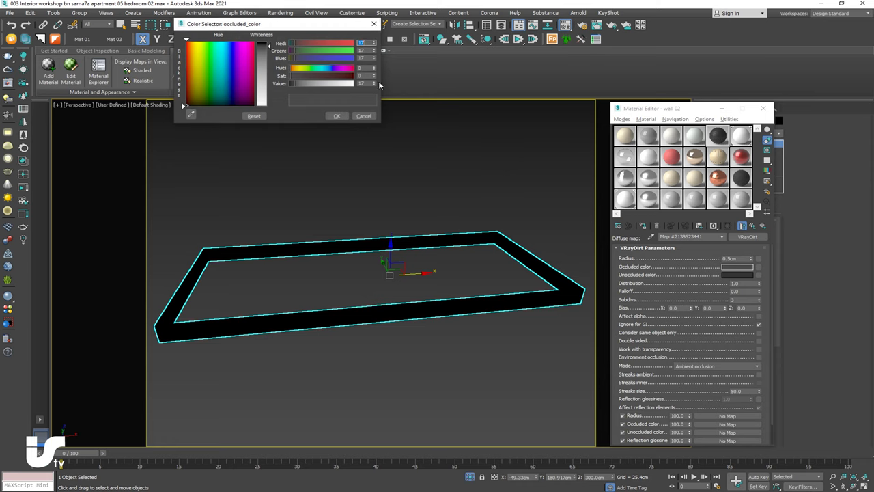
{"action": "left_click", "coordinate": [367, 83]}
{"action": "left_click", "coordinate": [337, 116]}
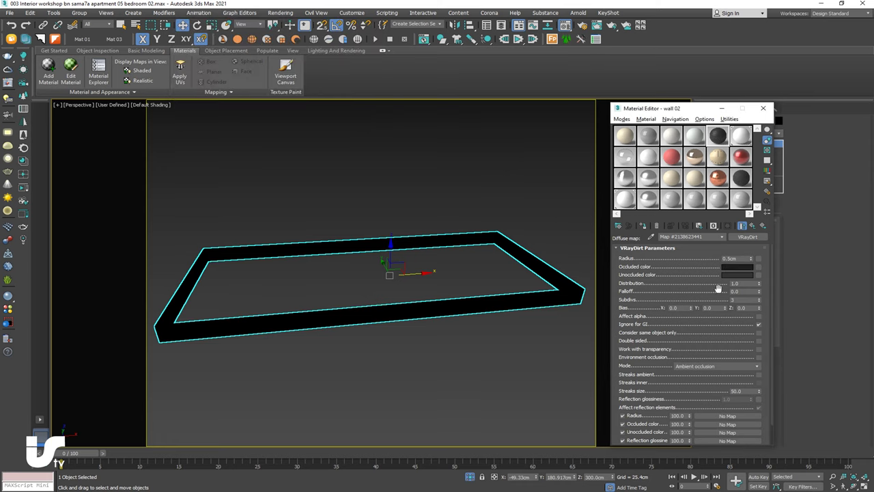
{"action": "left_click", "coordinate": [753, 226]}
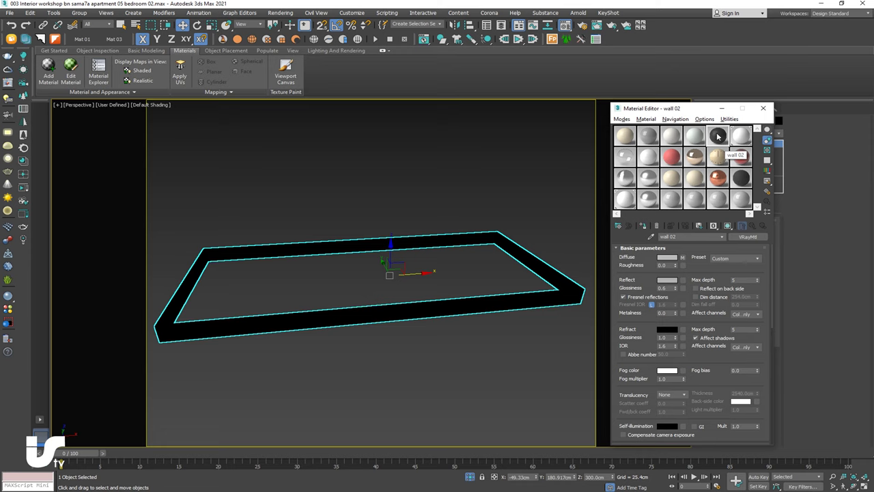
Set wall 02's reflect colour to grey 126 and reflection glossiness to 0.6
{"action": "double_click", "coordinate": [660, 288]}
{"action": "type", "text": "1"}
{"action": "left_click", "coordinate": [667, 279]}
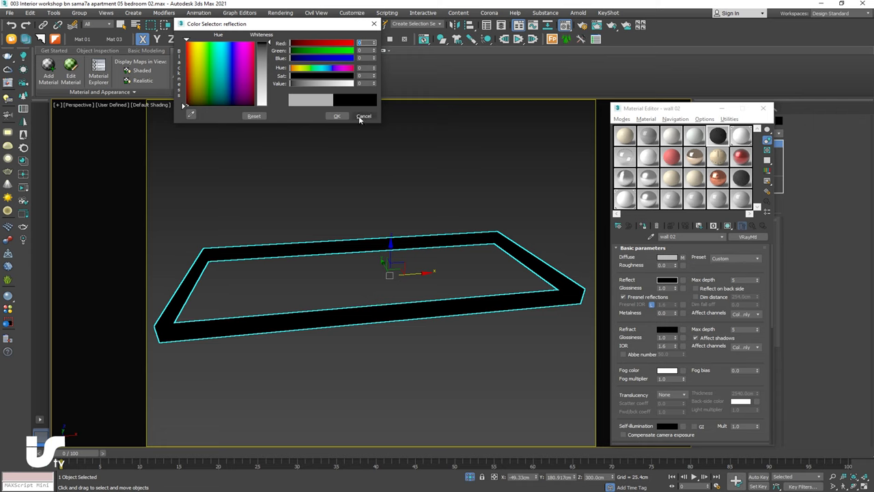
{"action": "left_click", "coordinate": [270, 76]}
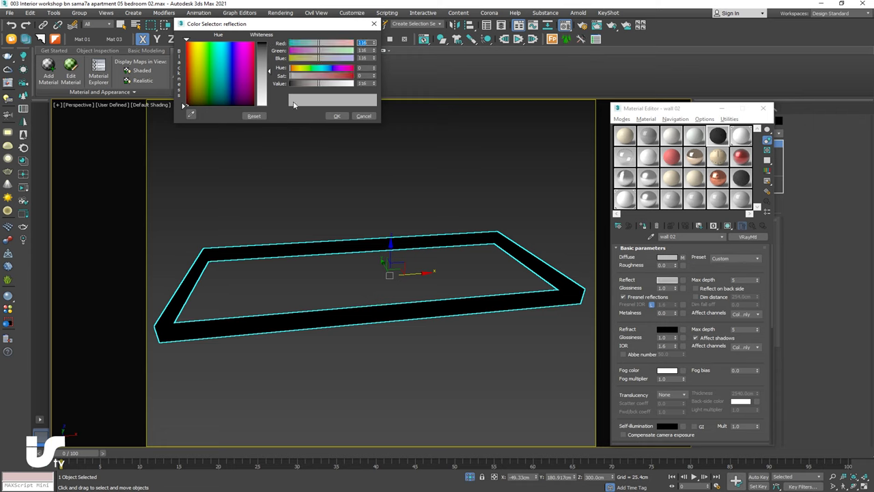
{"action": "left_click", "coordinate": [337, 115]}
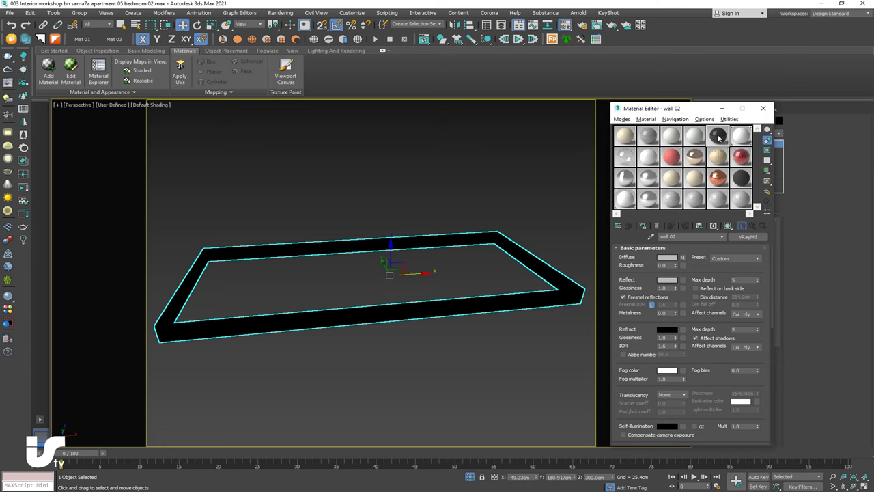
{"action": "double_click", "coordinate": [662, 287]}
{"action": "type", "text": "0.6"}
Paste an instanced box UVW Map (300 cm) onto the ceiling frame Rectangle008
{"action": "left_click", "coordinate": [762, 108]}
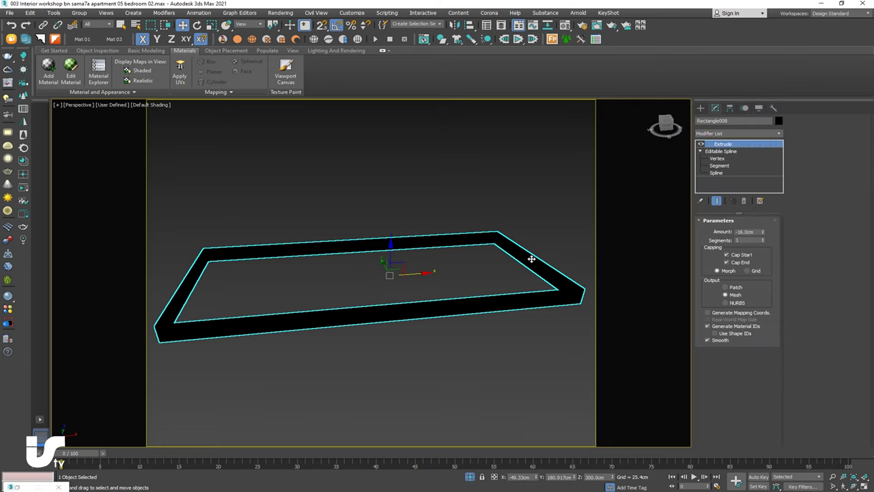
{"action": "right_click", "coordinate": [732, 145]}
{"action": "left_click", "coordinate": [745, 195]}
{"action": "mouse_move", "coordinate": [471, 298]}
{"action": "middle_mouse_down", "text": "alt"}
{"action": "mouse_move", "coordinate": [449, 285]}
{"action": "mouse_move", "coordinate": [463, 287]}
{"action": "middle_mouse_up", "text": "alt"}
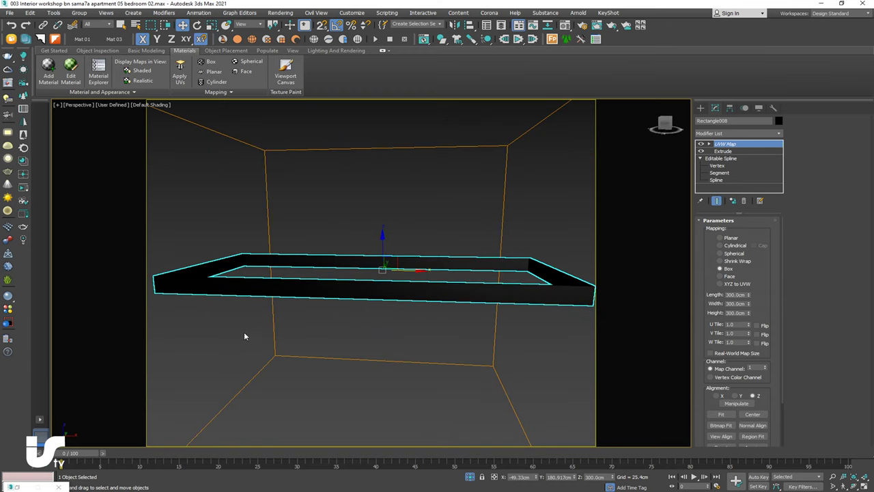
Reopen the Material Editor on wall 02, deselect the frame and return to the VRayCam001 view
{"action": "key", "text": "m"}
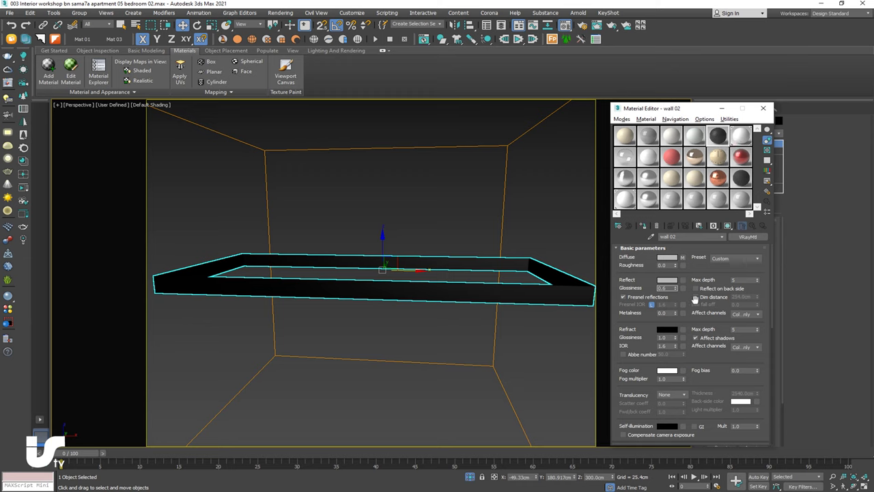
{"action": "left_click_drag", "start_coordinate": [699, 276], "coordinate": [703, 138]}
{"action": "scroll", "coordinate": [693, 331], "scroll_direction": "up", "scroll_amount": 5}
{"action": "left_click", "coordinate": [422, 228]}
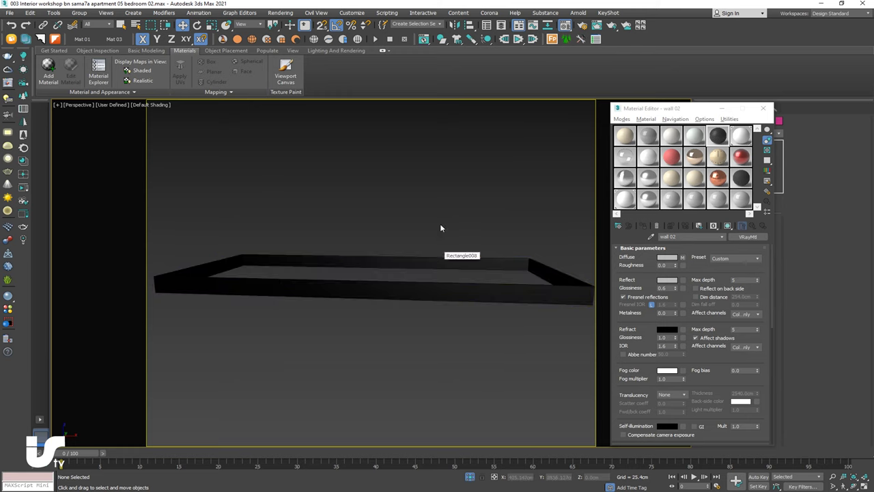
{"action": "key", "text": "c"}
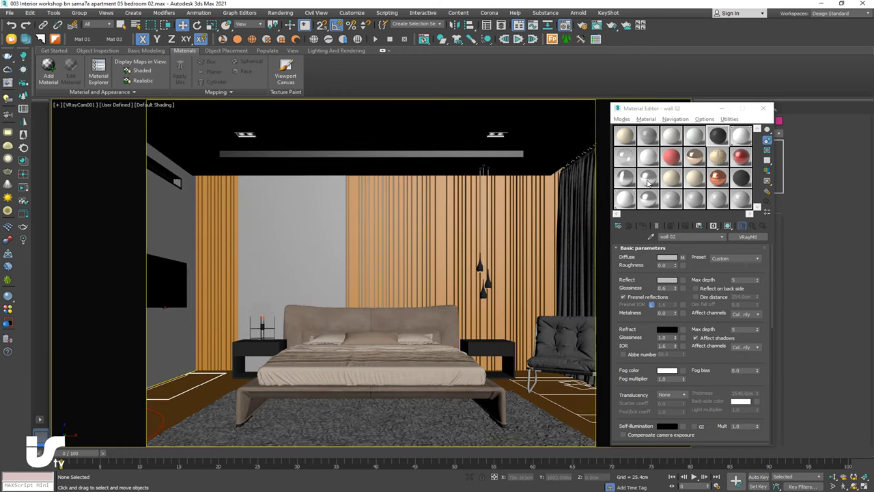
Select the slat wall object and launch the XS Material Presets library from the toolbar
{"action": "mouse_move", "coordinate": [678, 110]}
{"action": "left_mouse_down"}
{"action": "mouse_move", "coordinate": [421, 177]}
{"action": "mouse_move", "coordinate": [708, 129]}
{"action": "left_mouse_up"}
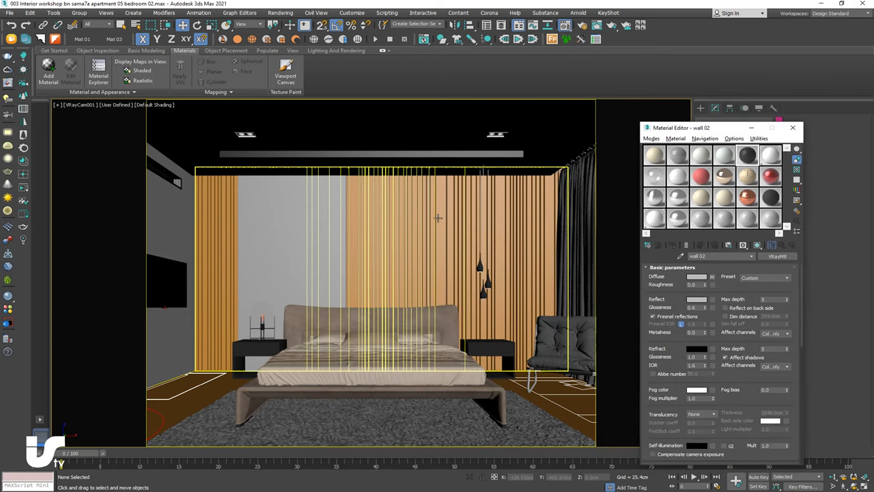
{"action": "left_click", "coordinate": [437, 216]}
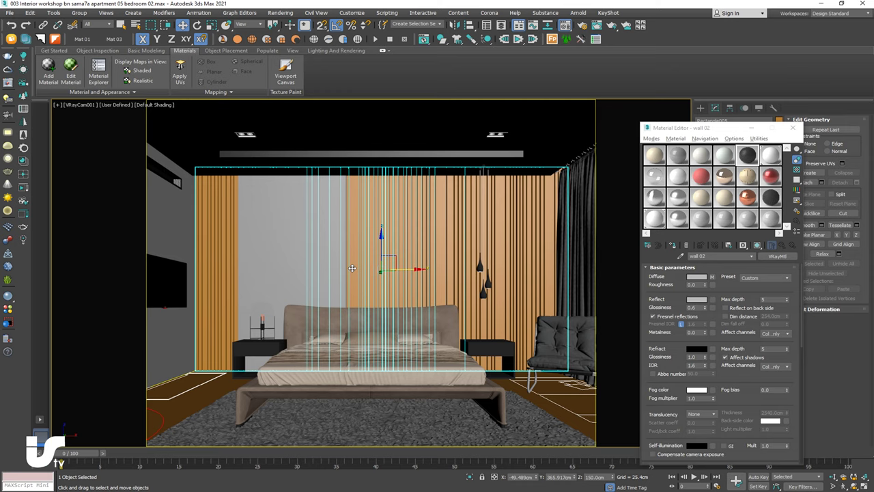
{"action": "left_click", "coordinate": [115, 40]}
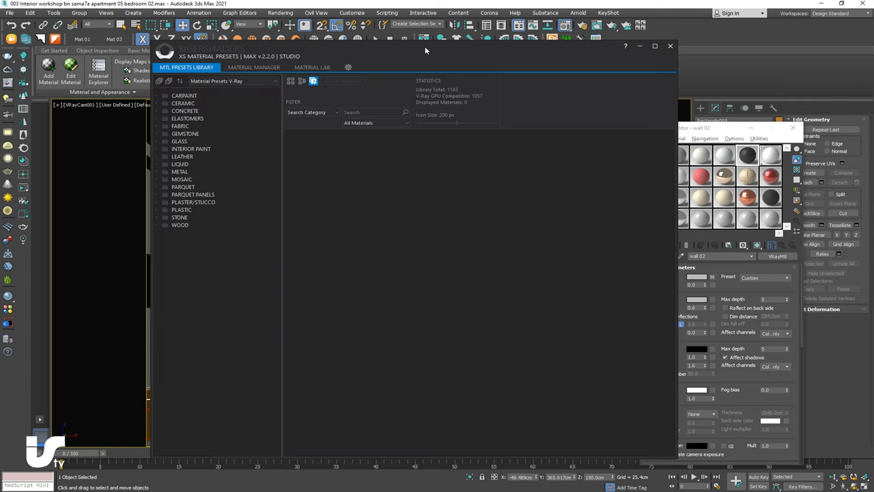
Browse the Wood presets and settle on the Oak Matt category
{"action": "left_click_drag", "start_coordinate": [424, 51], "coordinate": [306, 51]}
{"action": "double_click", "coordinate": [50, 225]}
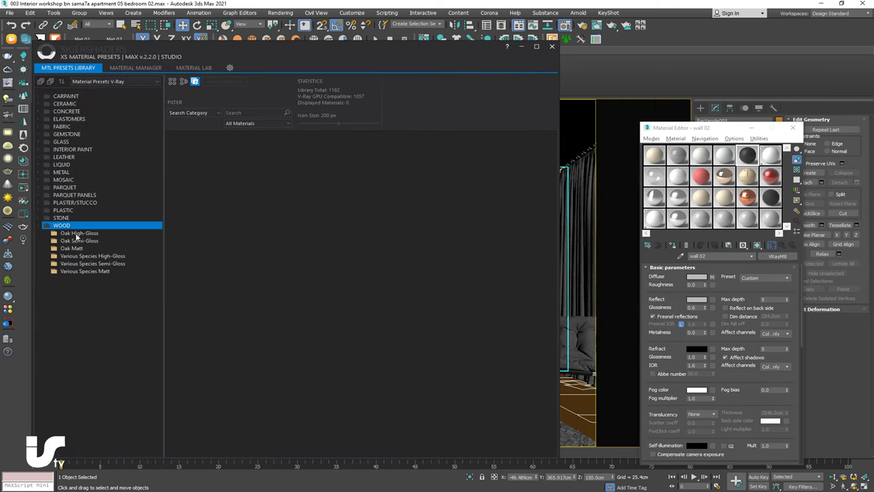
{"action": "left_click", "coordinate": [77, 233]}
{"action": "left_click", "coordinate": [80, 241]}
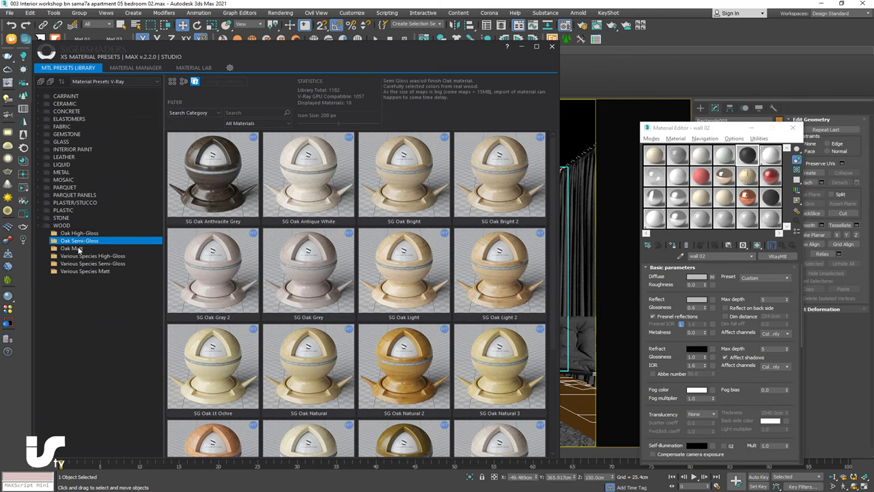
{"action": "left_click", "coordinate": [78, 249]}
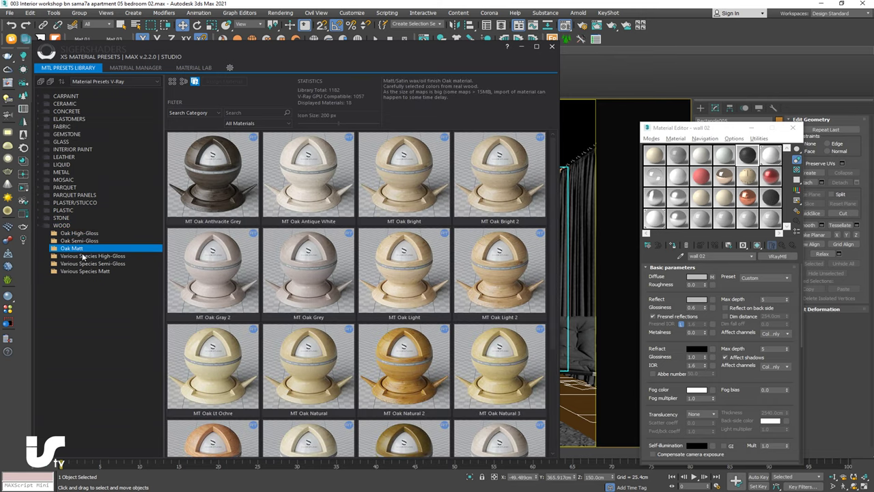
{"action": "scroll", "coordinate": [410, 266], "scroll_direction": "down", "scroll_amount": 2}
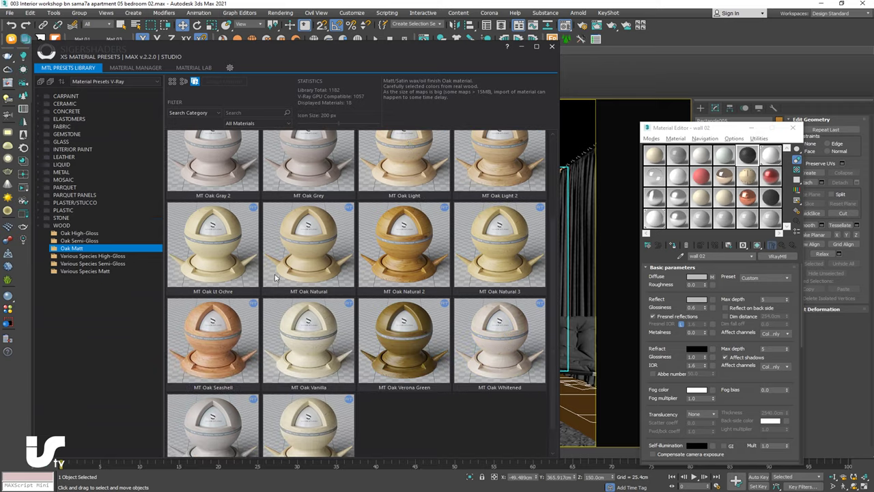
{"action": "left_click", "coordinate": [115, 256]}
{"action": "left_click", "coordinate": [104, 271]}
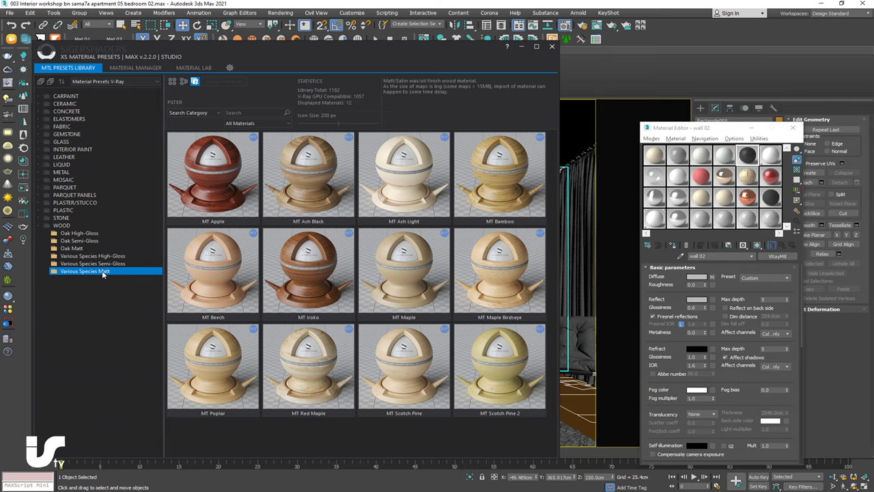
{"action": "left_click", "coordinate": [96, 240]}
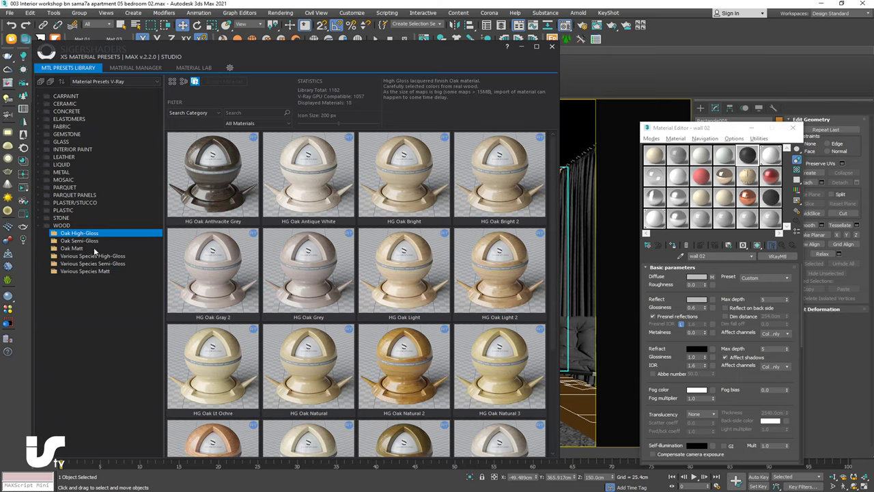
{"action": "left_click", "coordinate": [98, 248]}
Preview MT Oak Anthracite Grey at large size, then enable Material To CME
{"action": "right_click", "coordinate": [236, 178]}
{"action": "left_click", "coordinate": [276, 182]}
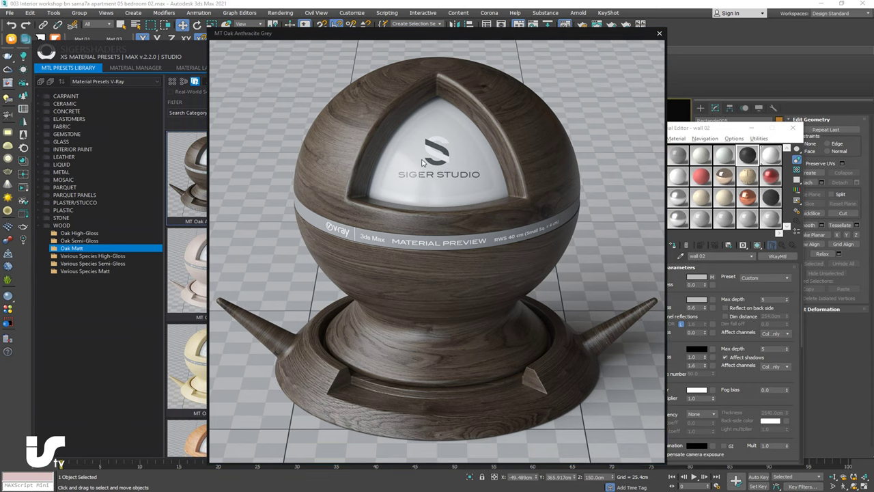
{"action": "left_click", "coordinate": [659, 33]}
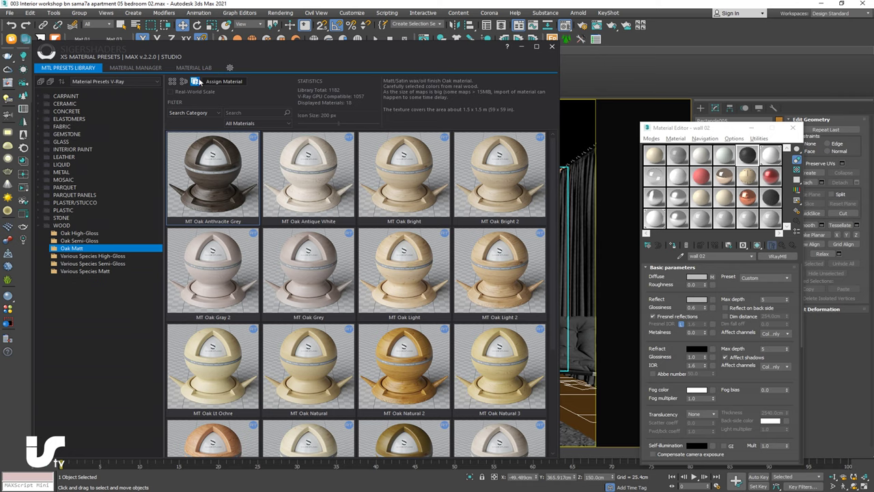
{"action": "left_click", "coordinate": [170, 82]}
Load MT Oak Anthracite Grey into a Material Editor slot and drag it onto the wall slats
{"action": "left_click", "coordinate": [714, 181]}
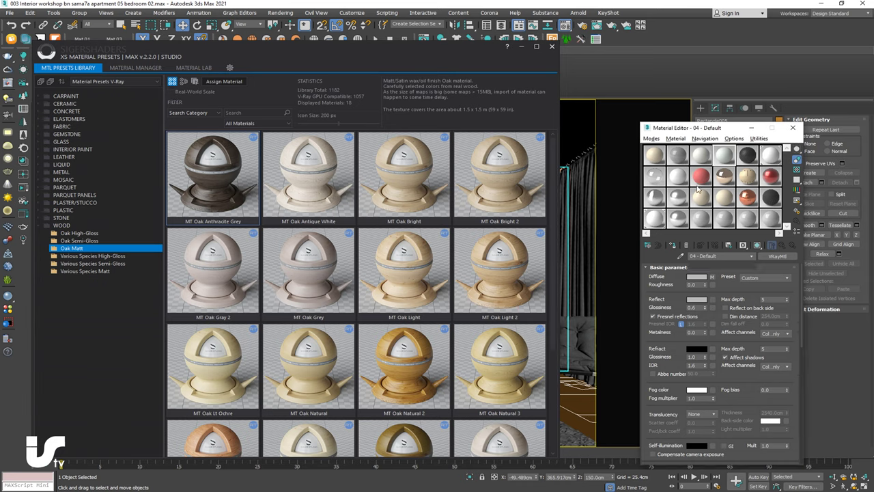
{"action": "left_click", "coordinate": [724, 155]}
{"action": "left_click", "coordinate": [224, 82]}
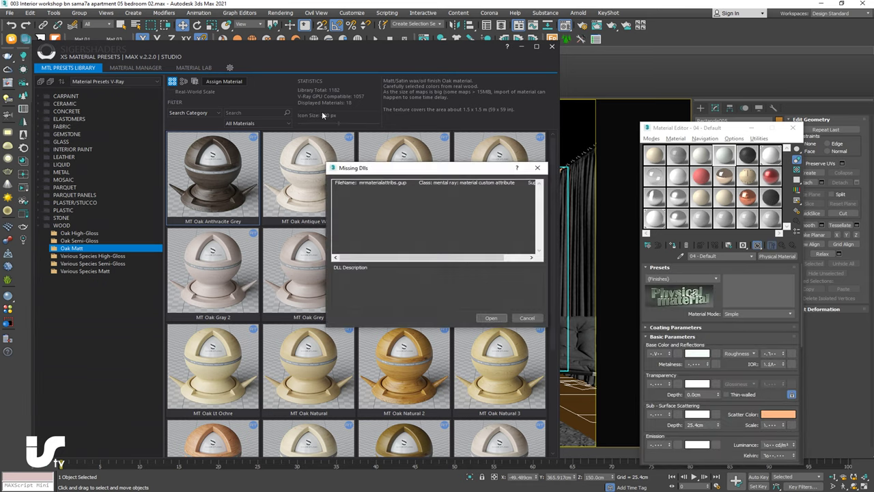
{"action": "left_click", "coordinate": [497, 318]}
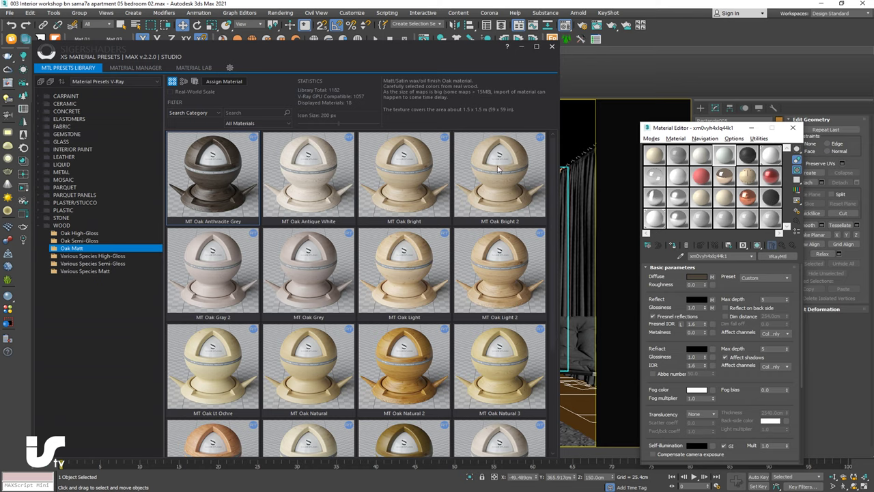
{"action": "left_click", "coordinate": [519, 47]}
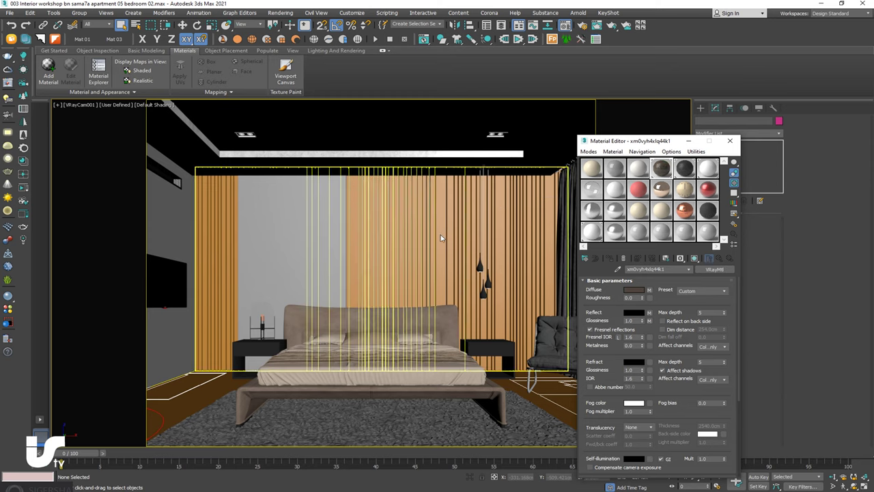
{"action": "left_click_drag", "start_coordinate": [443, 227], "coordinate": [443, 227]}
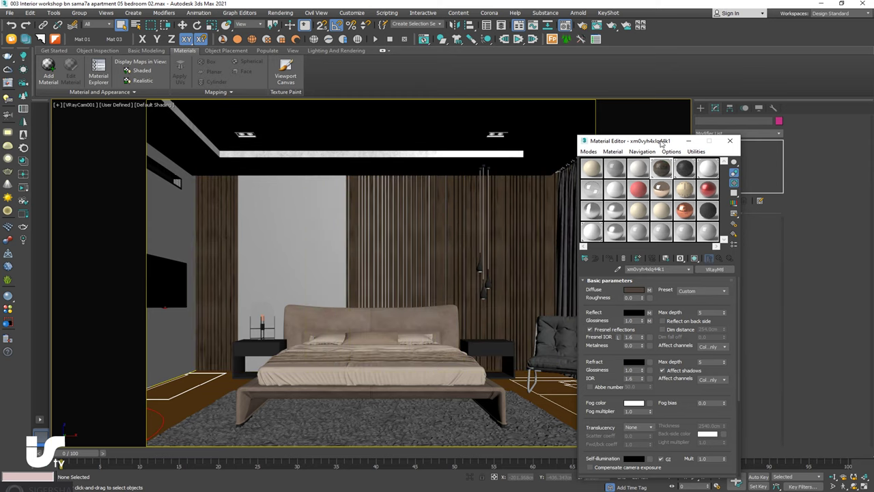
{"action": "left_click_drag", "start_coordinate": [660, 142], "coordinate": [730, 191]}
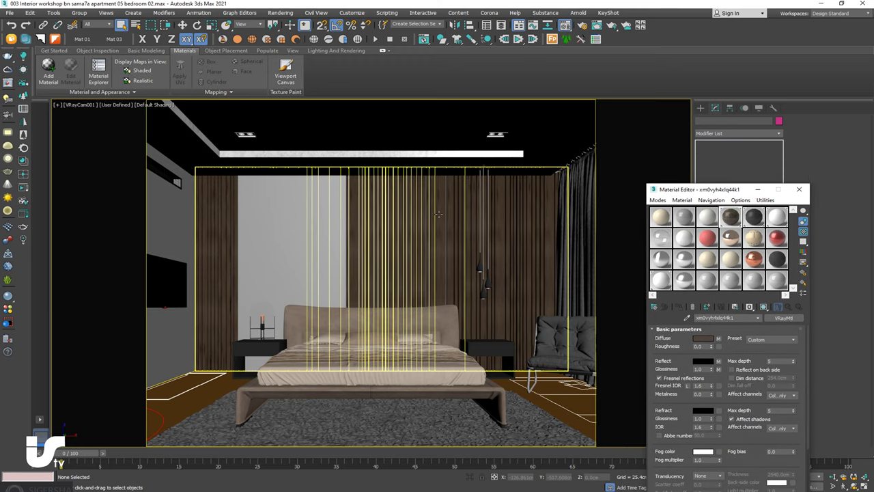
Isolate Rectangle005 and add a box UVW Map of 300 by 509.842 cm
{"action": "left_click", "coordinate": [439, 213]}
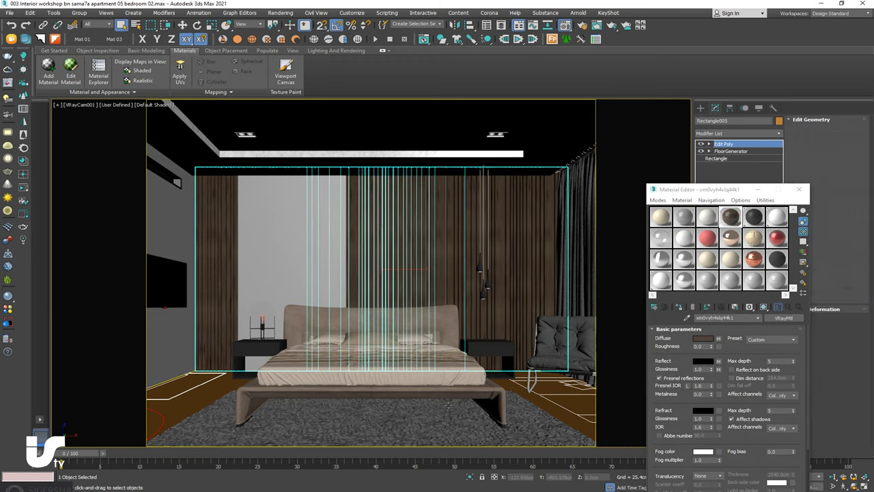
{"action": "left_click", "coordinate": [470, 476]}
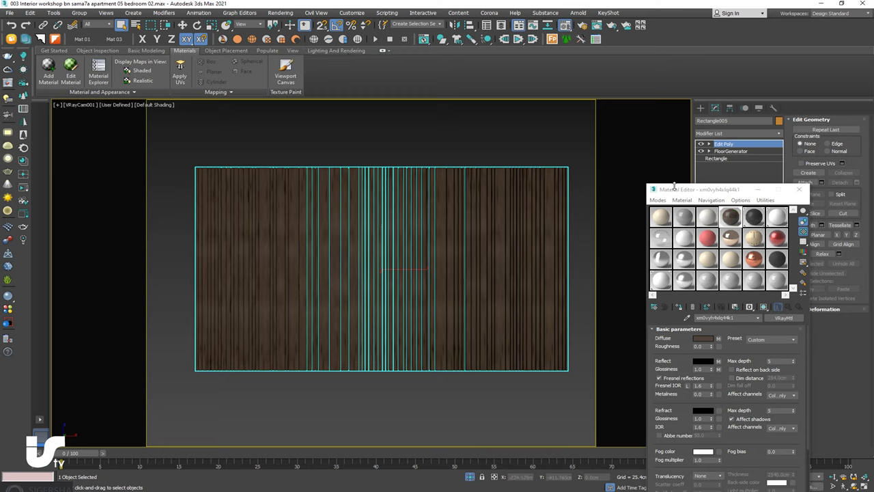
{"action": "left_click_drag", "start_coordinate": [673, 186], "coordinate": [479, 370]}
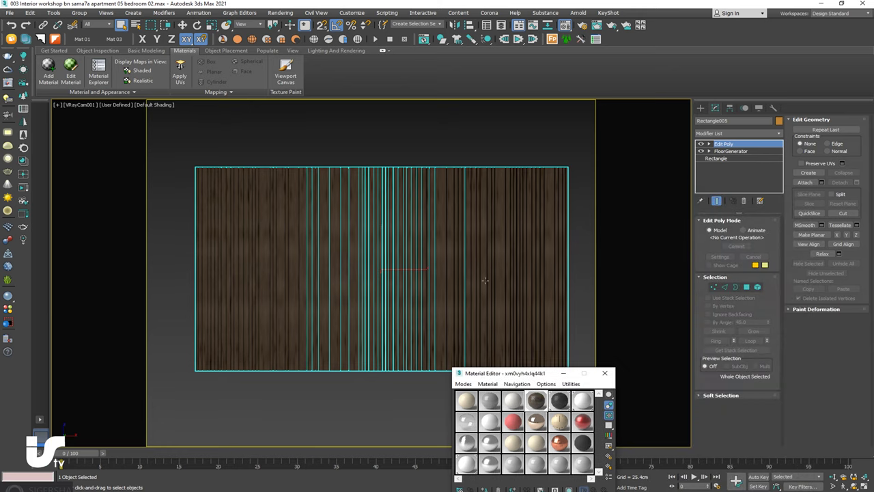
{"action": "left_click", "coordinate": [179, 72]}
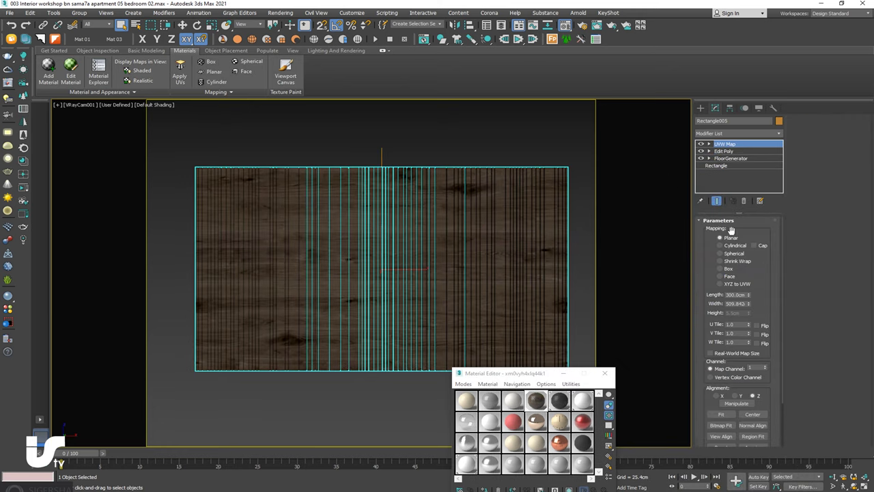
{"action": "left_click", "coordinate": [727, 269]}
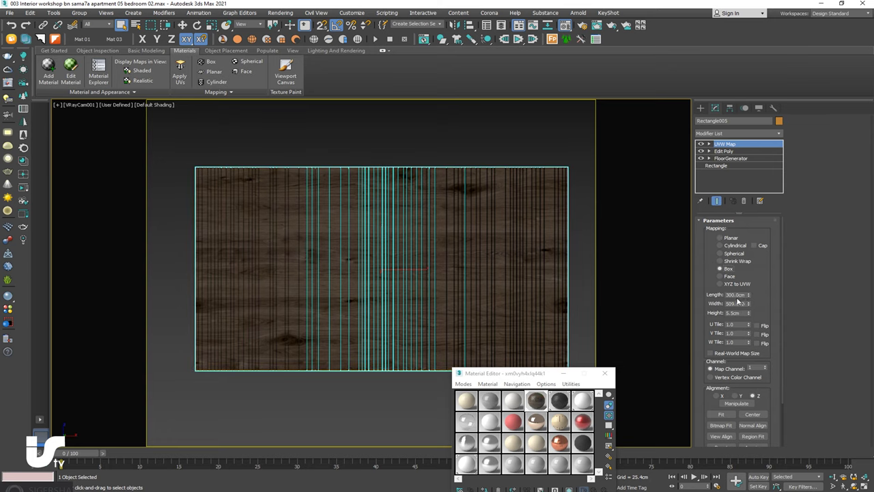
{"action": "left_click_drag", "start_coordinate": [532, 376], "coordinate": [555, 159]}
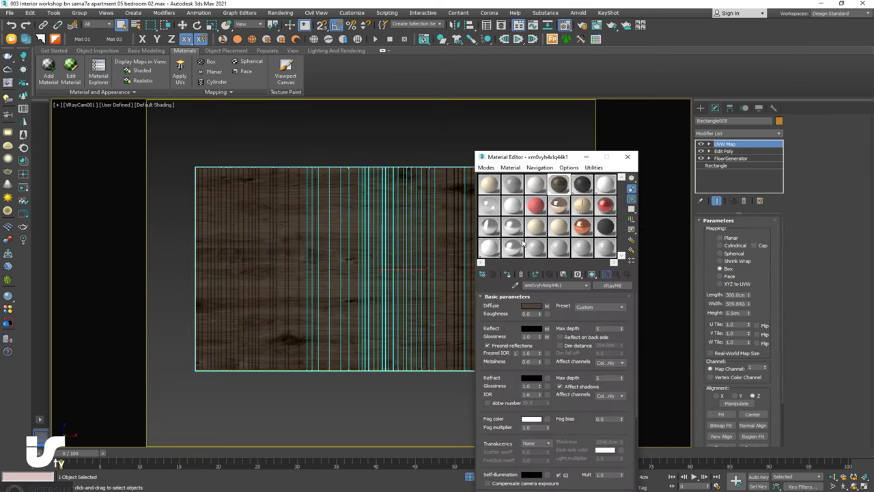
Inspect the diffuse oak bitmap, then close the Material Editor
{"action": "left_click", "coordinate": [546, 308]}
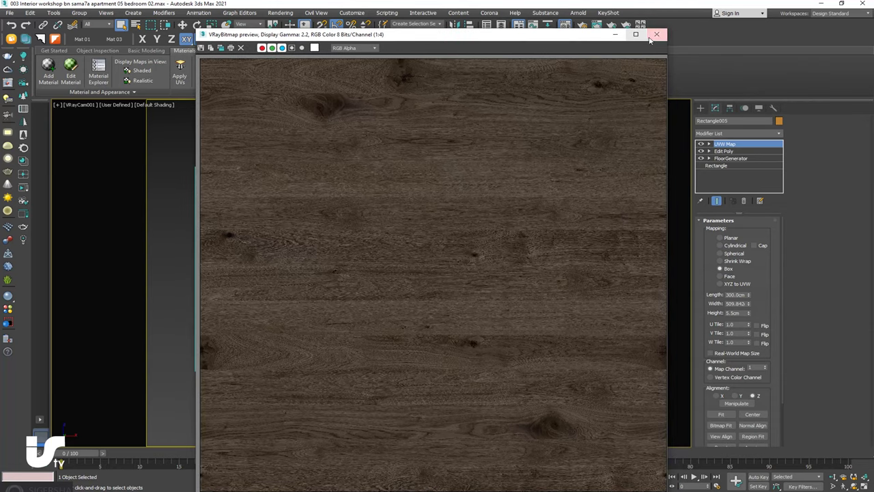
{"action": "left_click", "coordinate": [654, 39]}
{"action": "left_click", "coordinate": [635, 157]}
Set the UVW Map length, width and height to 400 cm and select its Gizmo
{"action": "double_click", "coordinate": [735, 295]}
{"action": "type", "text": "400"}
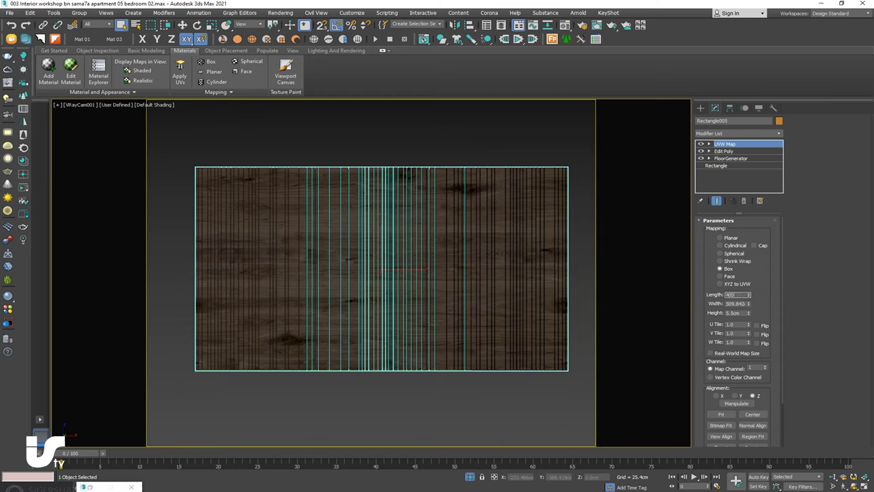
{"action": "key", "text": "Return"}
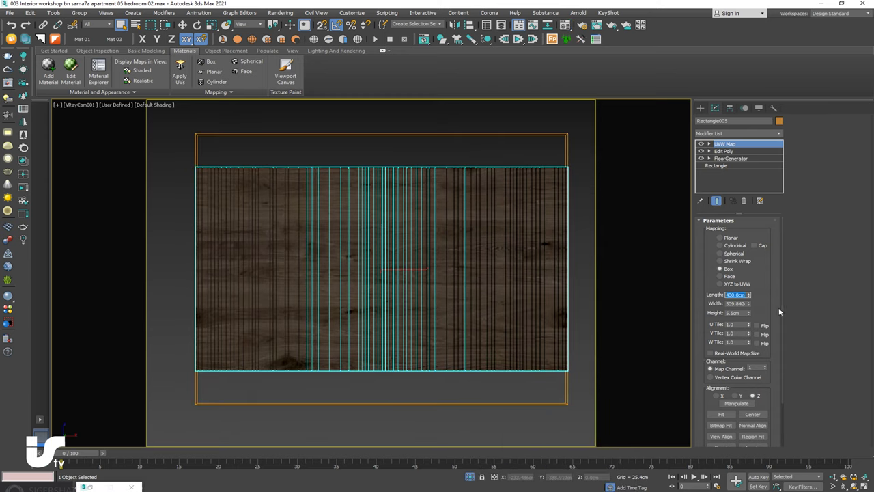
{"action": "double_click", "coordinate": [736, 303]}
{"action": "type", "text": "400"}
{"action": "key", "text": "Return"}
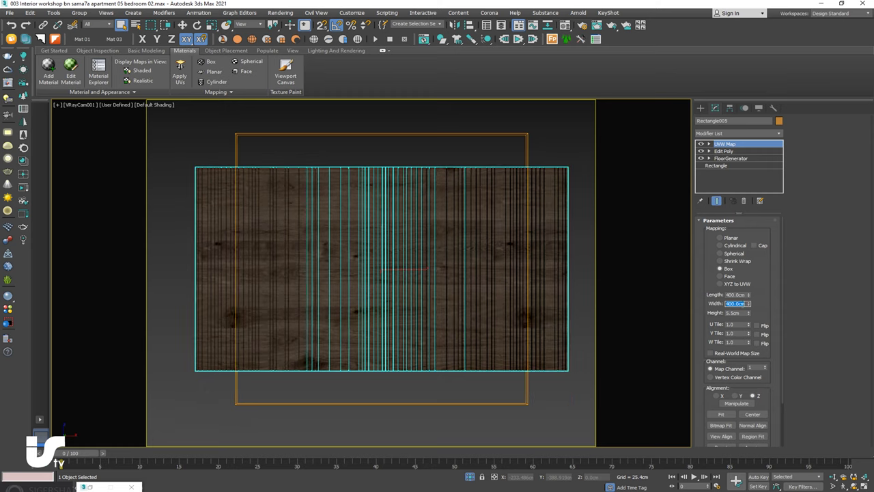
{"action": "key", "text": "Tab"}
{"action": "type", "text": "400"}
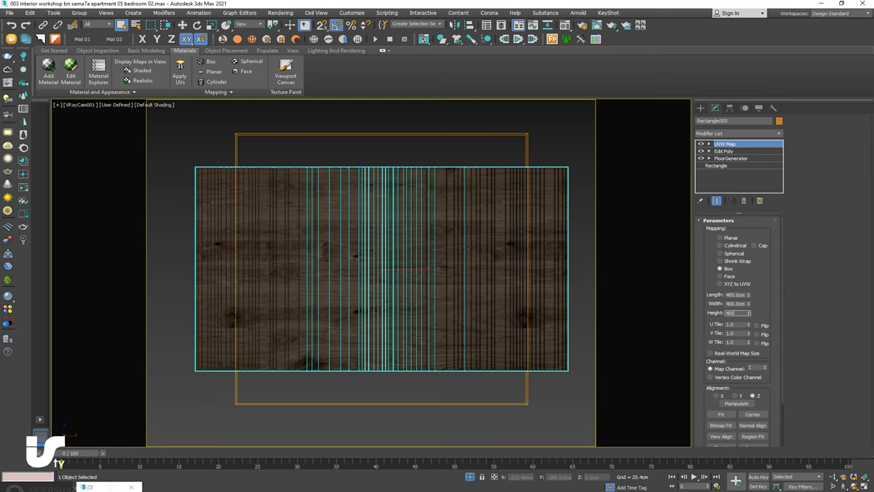
{"action": "key", "text": "Return"}
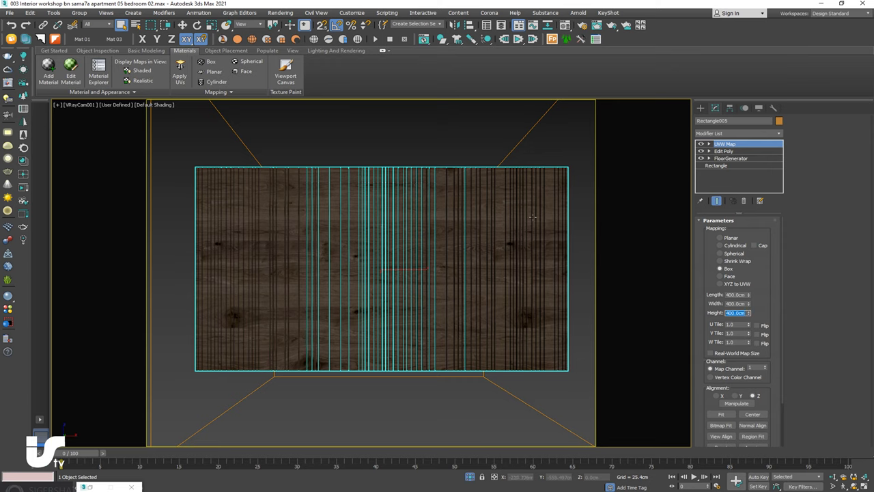
{"action": "left_click", "coordinate": [709, 144]}
{"action": "left_click", "coordinate": [725, 151]}
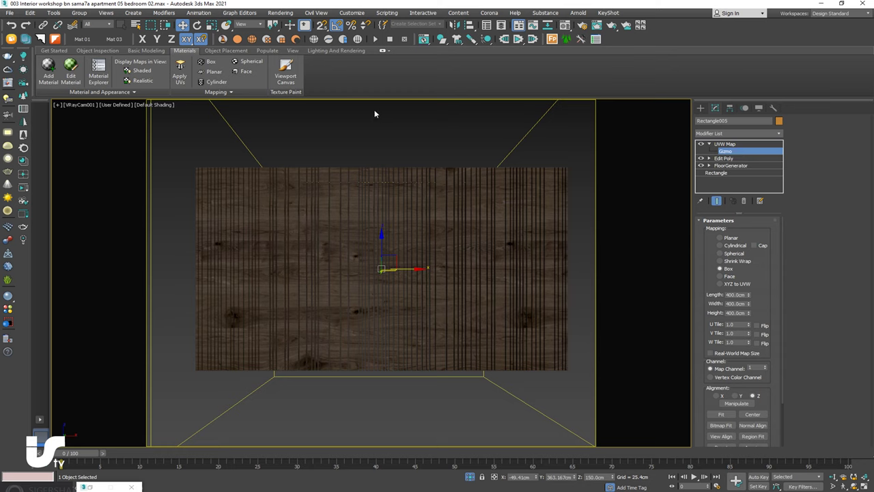
Rotate the UVW Map gizmo to turn the grain and align the mapping to X for vertical planks
{"action": "left_click", "coordinate": [197, 24]}
{"action": "left_click_drag", "start_coordinate": [361, 242], "coordinate": [333, 269]}
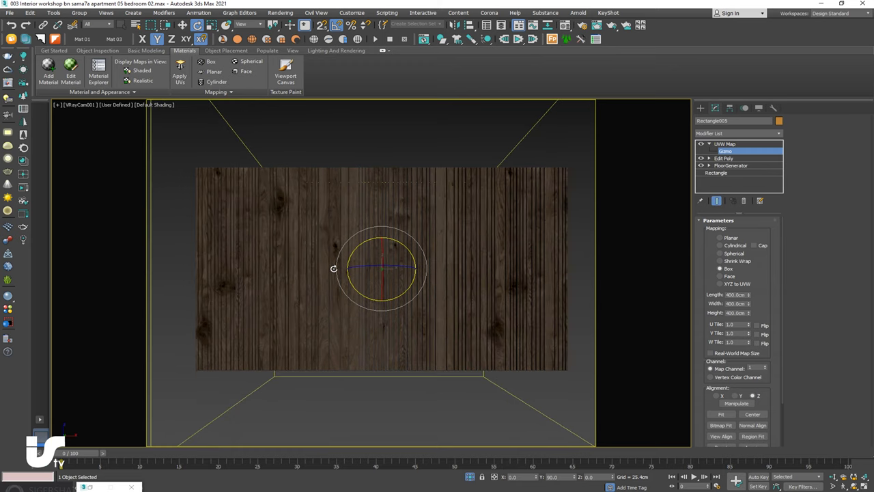
{"action": "left_click_drag", "start_coordinate": [333, 268], "coordinate": [333, 268]}
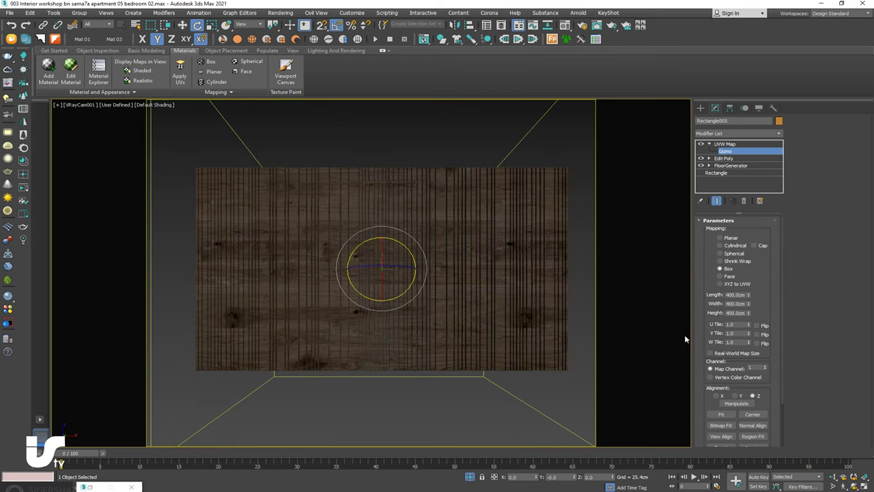
{"action": "left_click", "coordinate": [718, 396]}
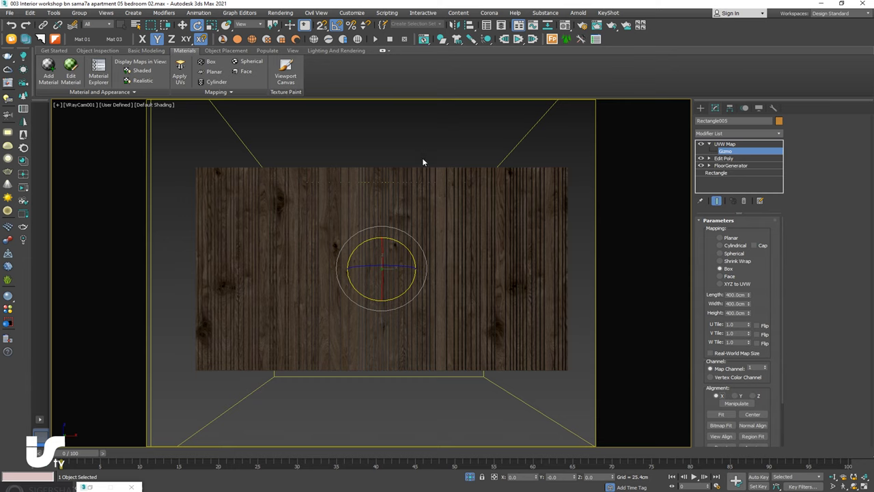
{"action": "left_click", "coordinate": [699, 109]}
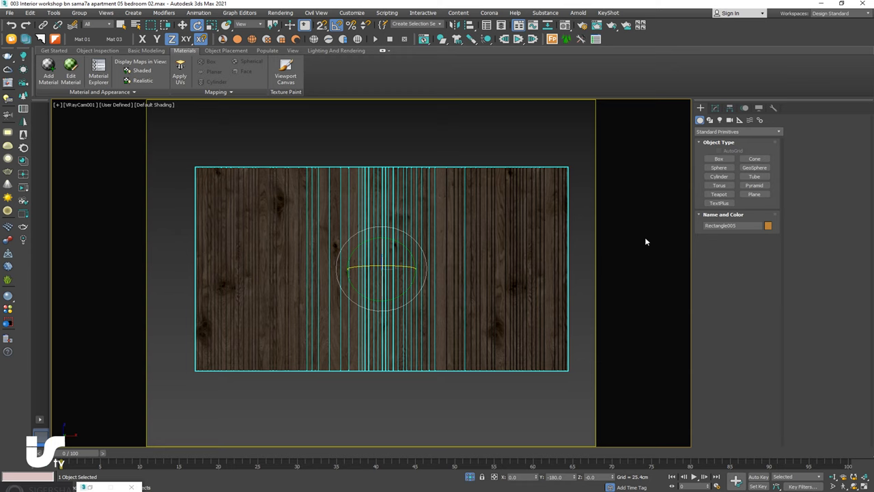
{"action": "left_click", "coordinate": [715, 108]}
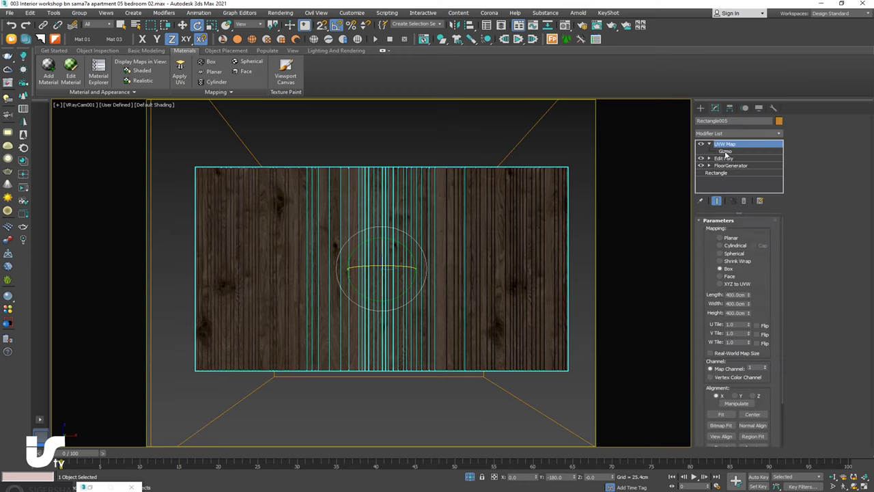
Set the UVW Map length, width and height each to 250 cm
{"action": "double_click", "coordinate": [740, 295]}
{"action": "type", "text": "2"}
{"action": "key", "text": "Return"}
{"action": "key", "text": "Tab"}
{"action": "type", "text": "250"}
{"action": "key", "text": "Return"}
{"action": "key", "text": "Tab"}
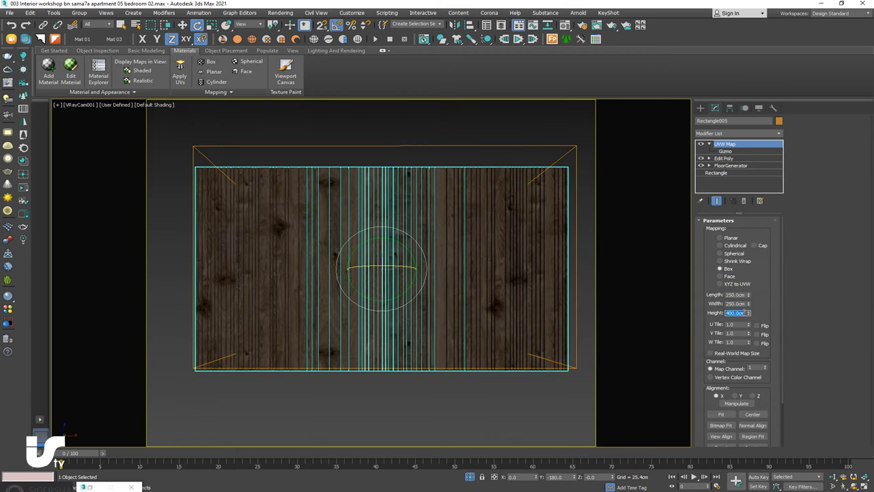
{"action": "type", "text": "250"}
{"action": "key", "text": "Return"}
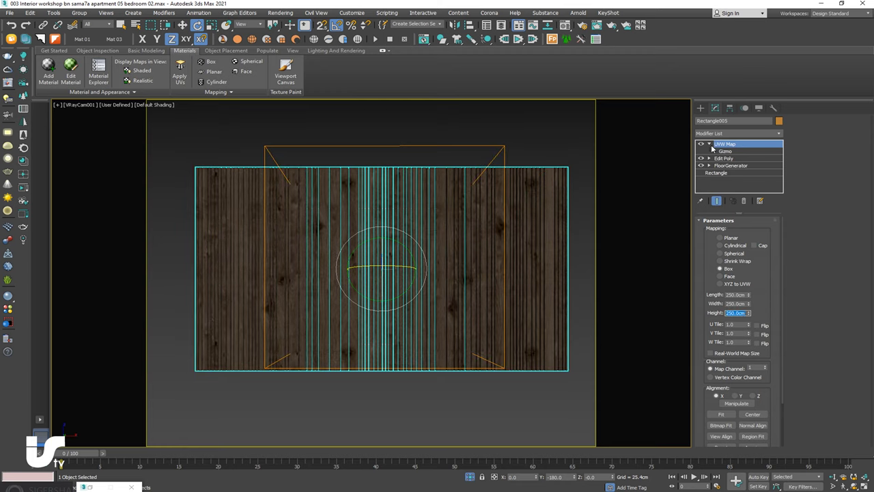
Slide the UVW Map gizmo sideways along X to re-centre the oak texture on the panel
{"action": "key", "text": "w"}
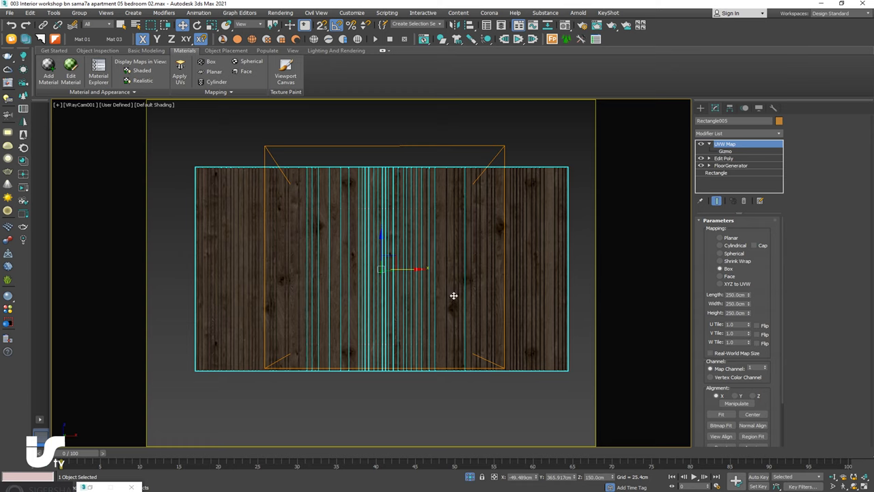
{"action": "key", "text": "1"}
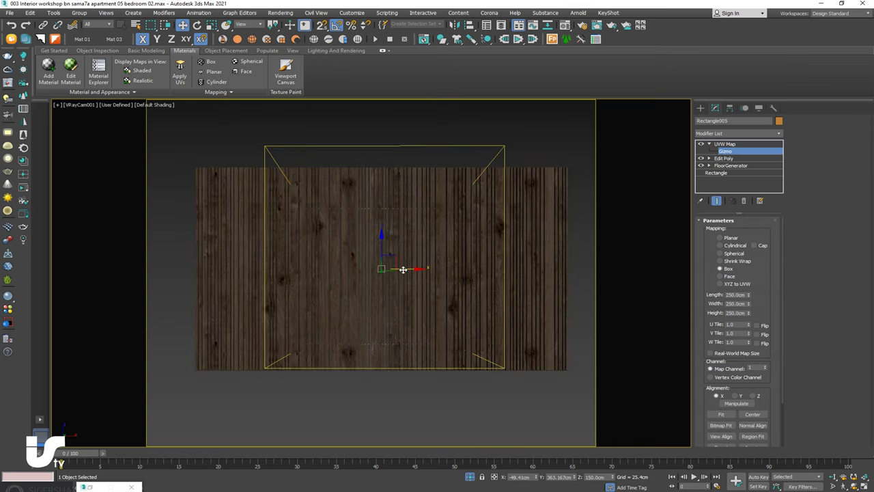
{"action": "left_click_drag", "start_coordinate": [405, 269], "coordinate": [403, 270]}
{"action": "left_click_drag", "start_coordinate": [415, 270], "coordinate": [467, 267]}
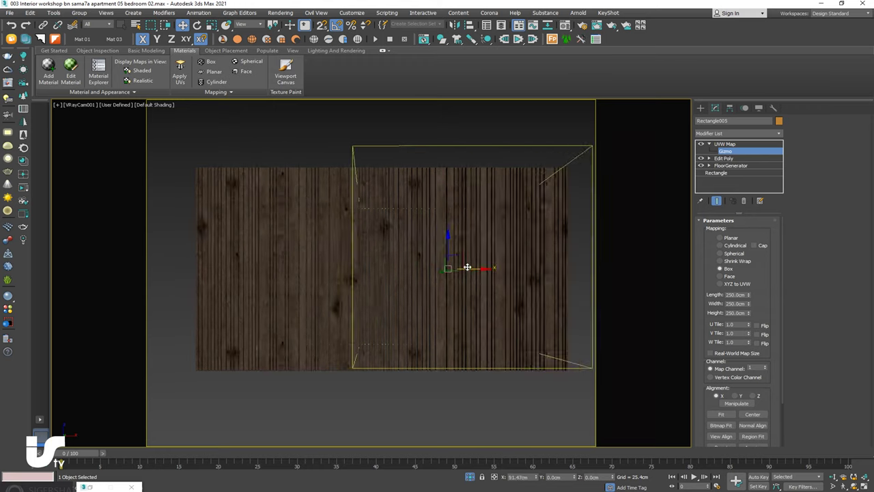
{"action": "left_click_drag", "start_coordinate": [467, 267], "coordinate": [401, 268]}
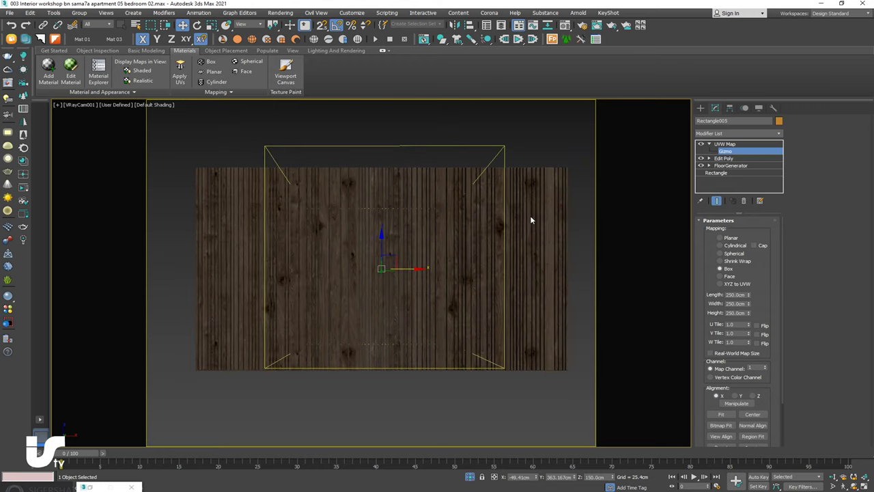
Unhide the bedroom, nudge the mapping gizmo about 27.5 cm on X and -25 cm on Z, then pick the panel and bed
{"action": "left_click", "coordinate": [470, 476]}
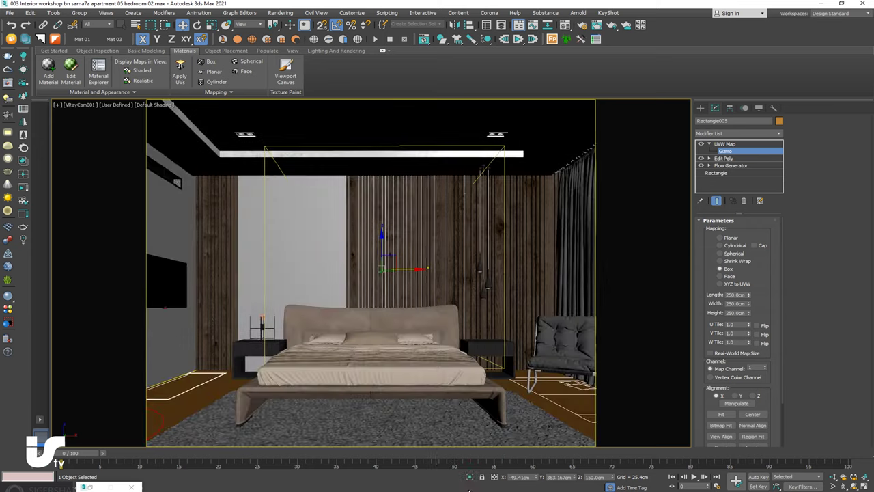
{"action": "mouse_move", "coordinate": [409, 269]}
{"action": "left_mouse_down"}
{"action": "mouse_move", "coordinate": [428, 271]}
{"action": "mouse_move", "coordinate": [363, 274]}
{"action": "left_mouse_up"}
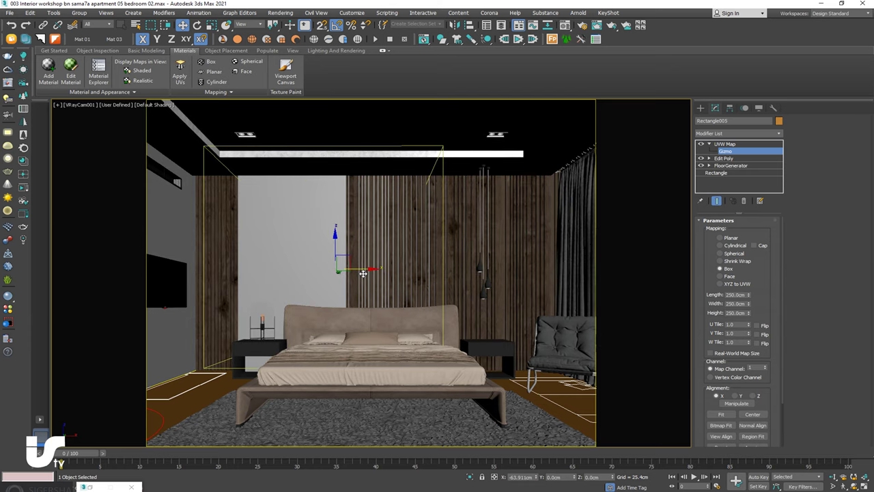
{"action": "left_click_drag", "start_coordinate": [335, 236], "coordinate": [340, 279]}
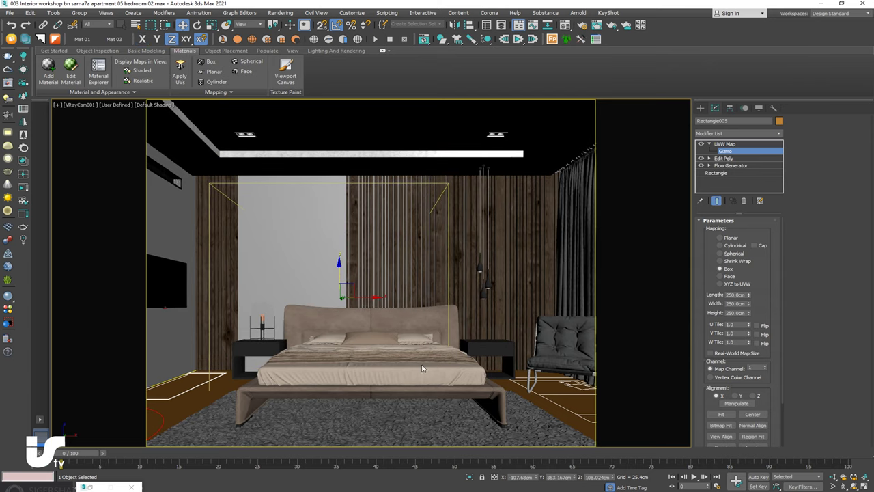
{"action": "left_click", "coordinate": [466, 333]}
{"action": "left_click", "coordinate": [428, 348]}
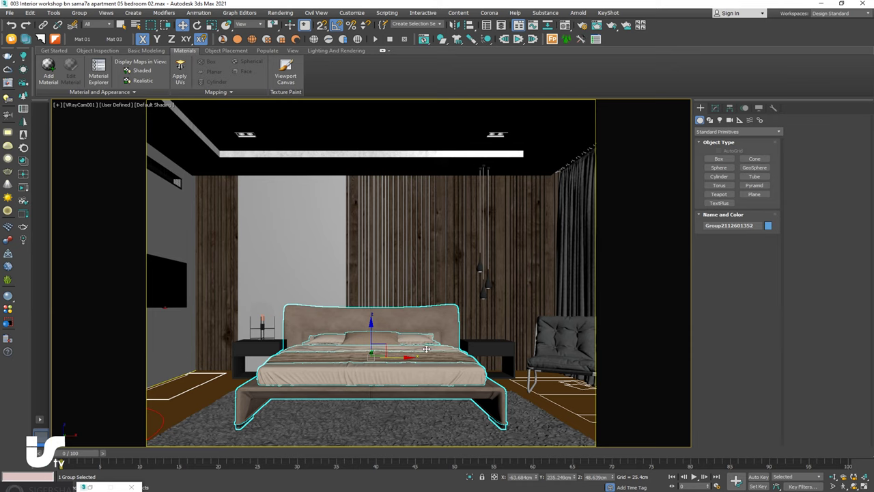
Select and isolate Box002, showing its wall material's texture in the viewport
{"action": "left_click", "coordinate": [403, 226]}
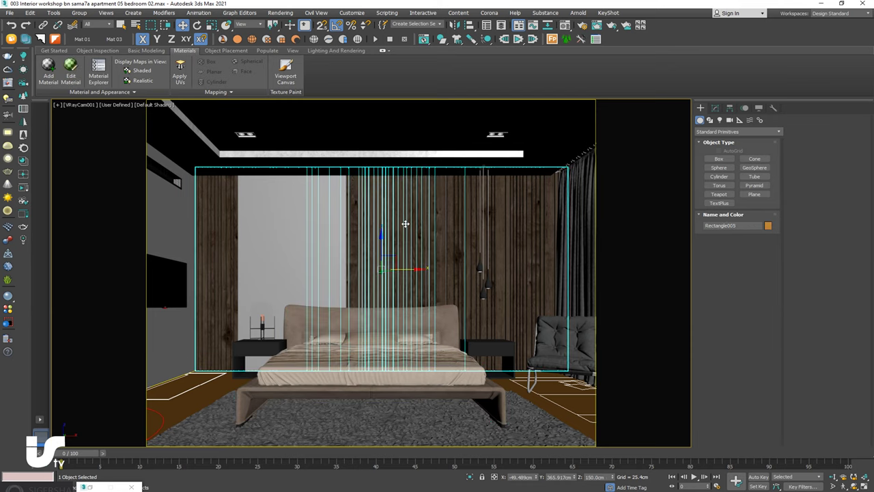
{"action": "left_click_drag", "start_coordinate": [407, 269], "coordinate": [207, 255]}
{"action": "left_click", "coordinate": [410, 230]}
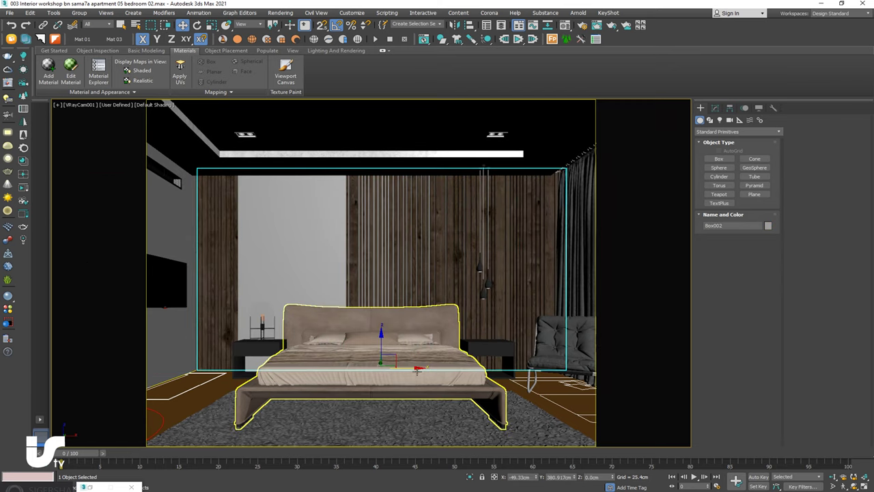
{"action": "left_click_drag", "start_coordinate": [412, 367], "coordinate": [207, 355]}
{"action": "key", "text": "ctrl+z"}
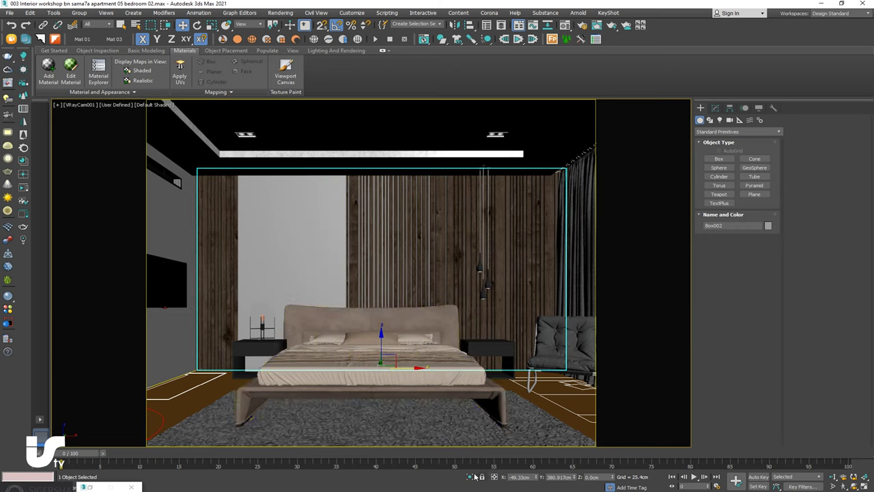
{"action": "left_click", "coordinate": [469, 476]}
{"action": "left_click", "coordinate": [565, 27]}
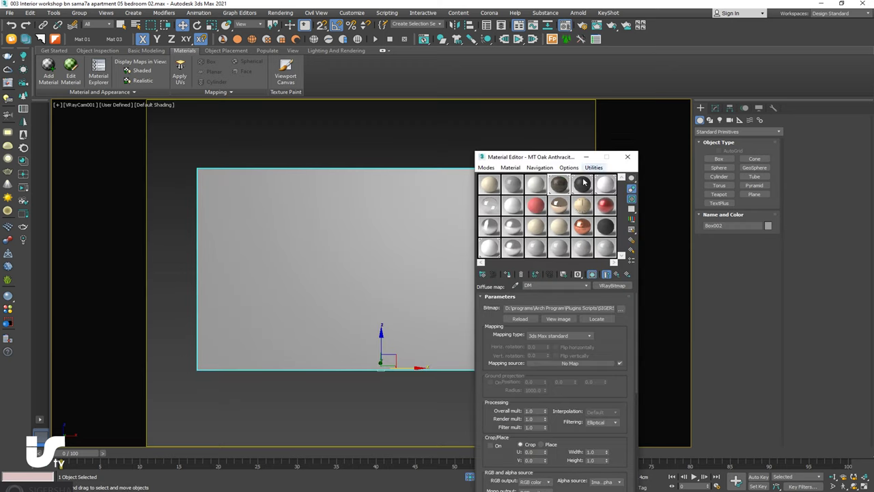
{"action": "left_click_drag", "start_coordinate": [584, 190], "coordinate": [441, 284]}
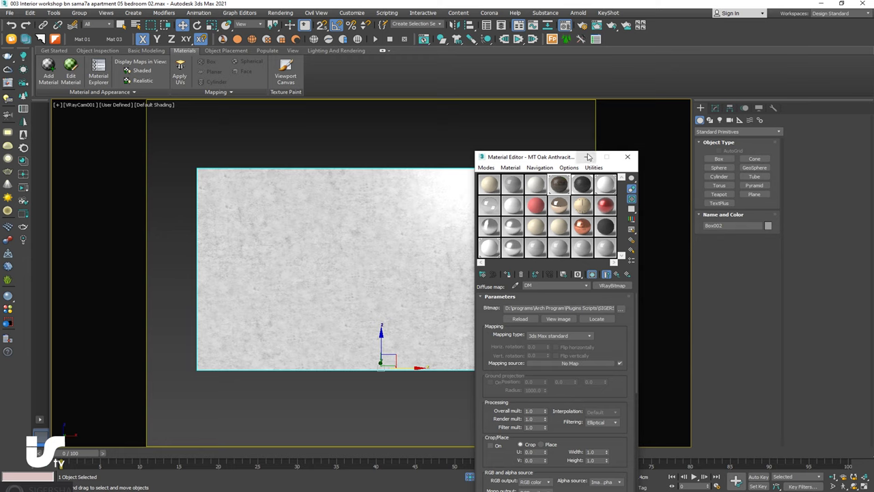
{"action": "left_click", "coordinate": [586, 156]}
Paste the UVW Map as an instance onto Box002 and raise its gizmo
{"action": "left_click", "coordinate": [716, 108]}
{"action": "right_click", "coordinate": [725, 154]}
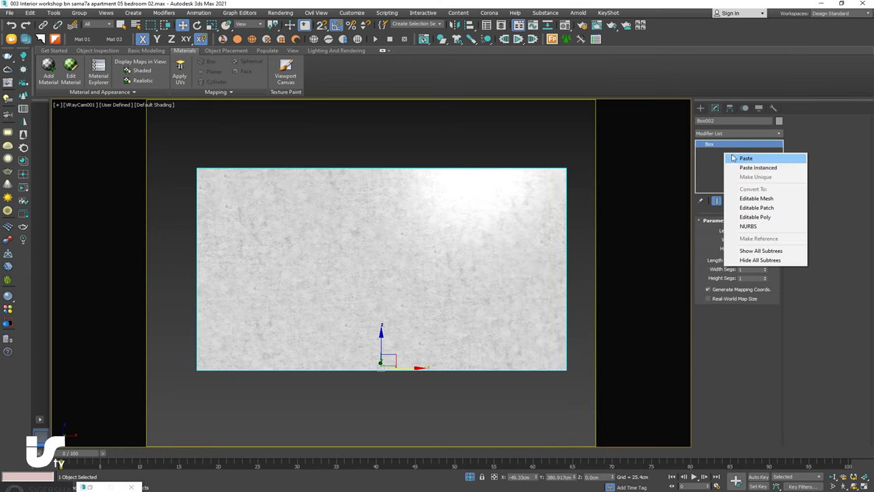
{"action": "left_click", "coordinate": [737, 167]}
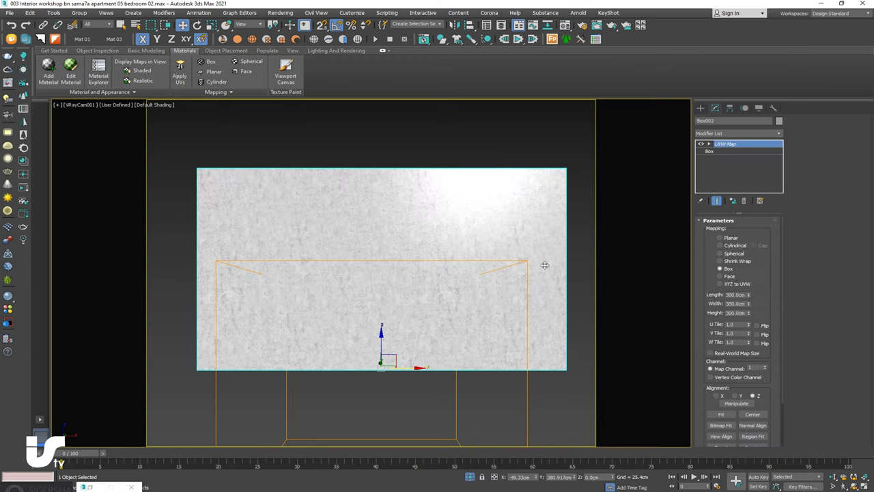
{"action": "left_click", "coordinate": [709, 144]}
{"action": "left_click", "coordinate": [723, 150]}
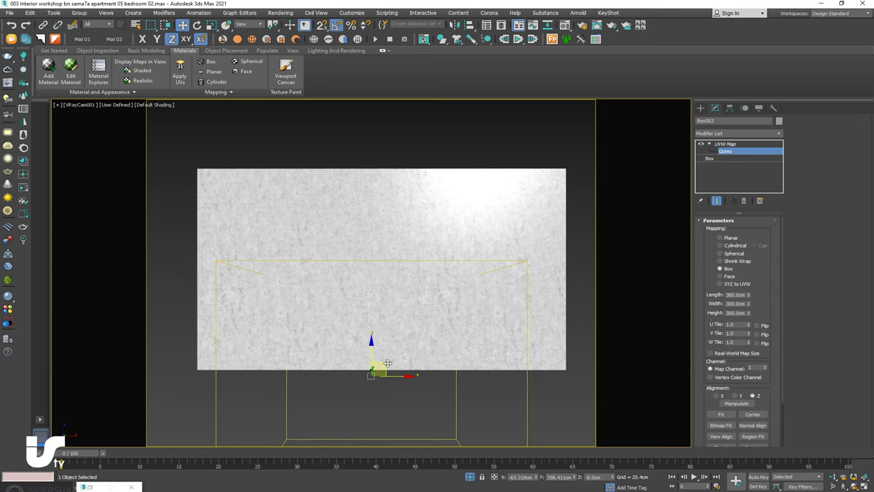
{"action": "left_click_drag", "start_coordinate": [390, 355], "coordinate": [422, 257]}
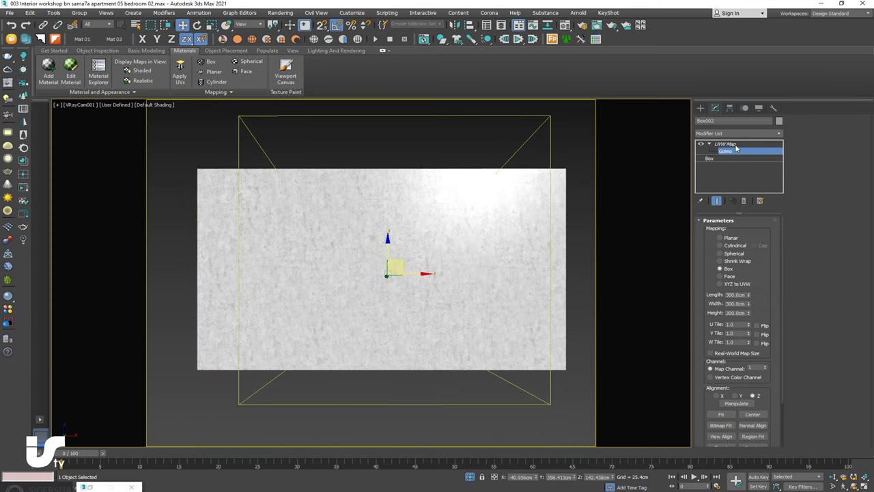
{"action": "left_click", "coordinate": [700, 108]}
{"action": "left_click", "coordinate": [461, 353]}
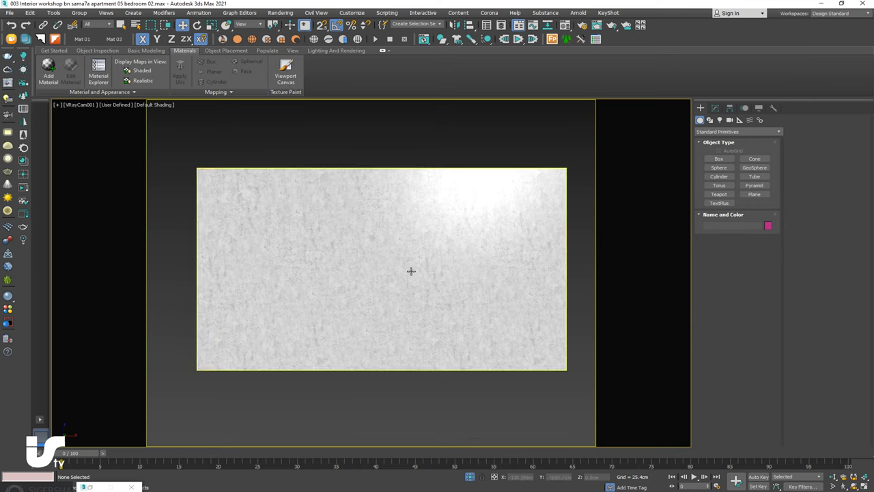
Enable Show Shaded Material in Viewport on the wall 02 VRayMtl instead of its bump map, then tuck the Material Editor away
{"action": "left_click", "coordinate": [566, 28]}
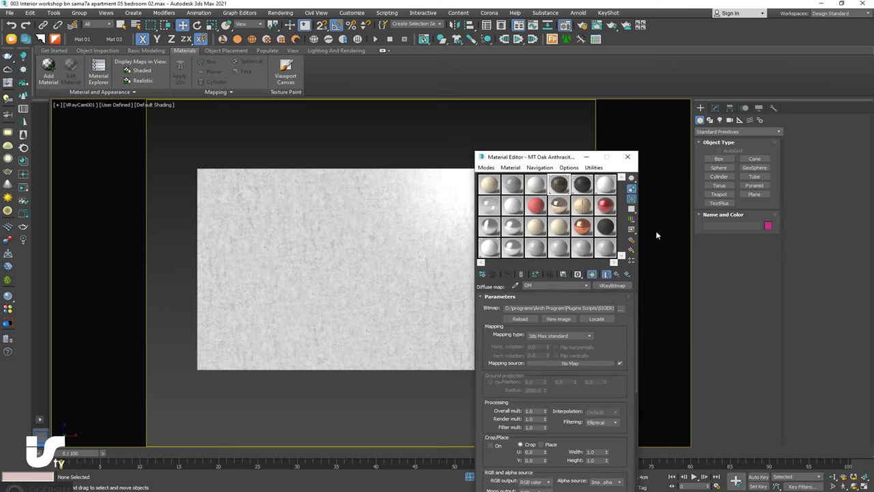
{"action": "left_click", "coordinate": [584, 189]}
{"action": "left_click", "coordinate": [592, 273]}
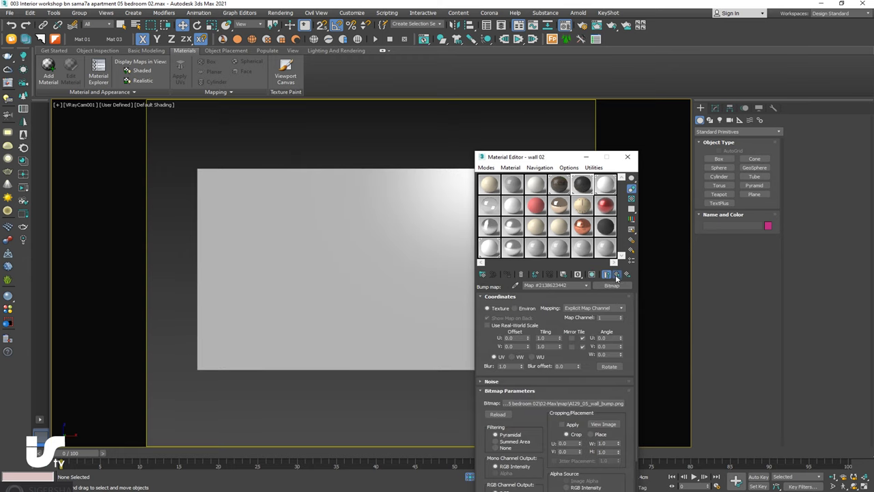
{"action": "left_click", "coordinate": [617, 274]}
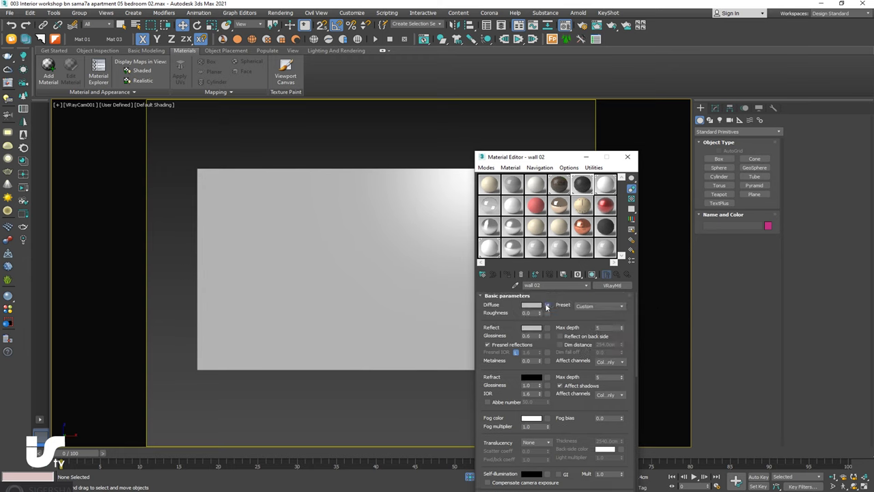
{"action": "left_click", "coordinate": [546, 306]}
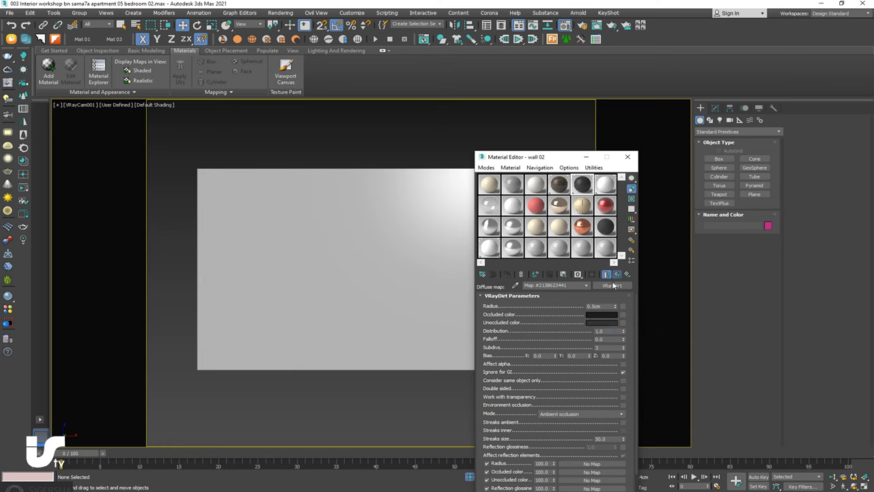
{"action": "left_click", "coordinate": [619, 273]}
{"action": "right_click", "coordinate": [552, 306]}
{"action": "left_click", "coordinate": [592, 273]}
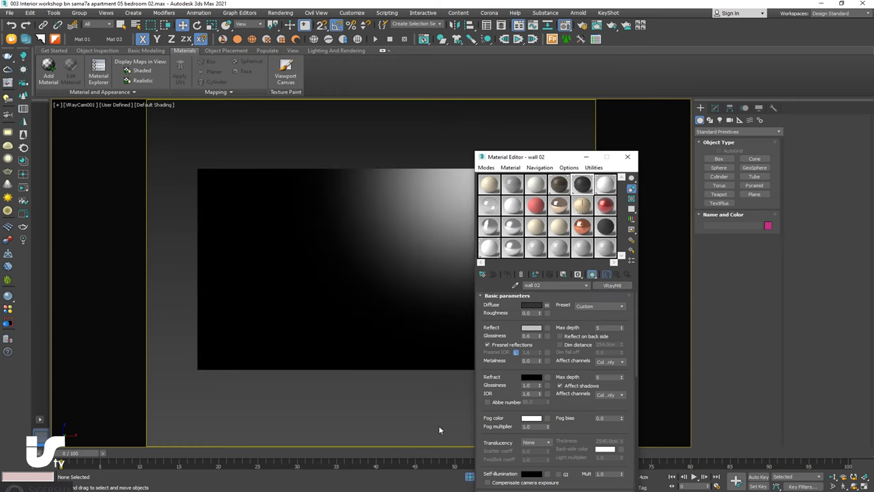
{"action": "left_click_drag", "start_coordinate": [552, 160], "coordinate": [703, 157]}
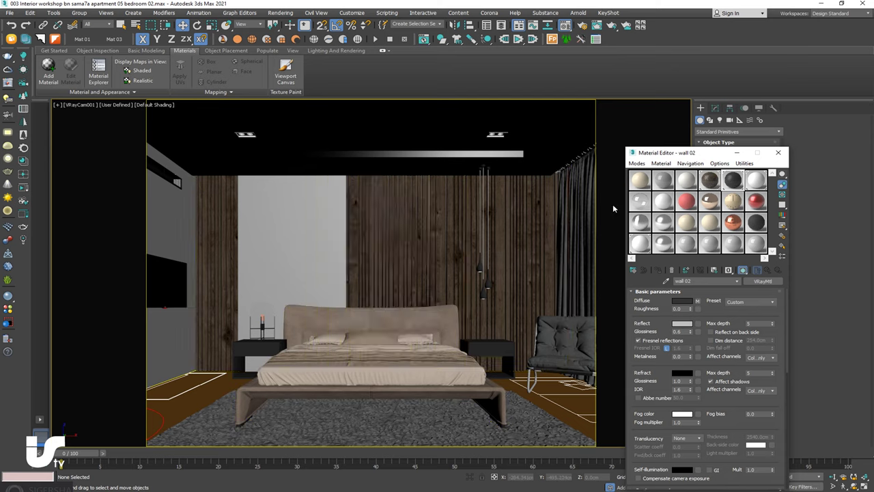
{"action": "left_click", "coordinate": [732, 152]}
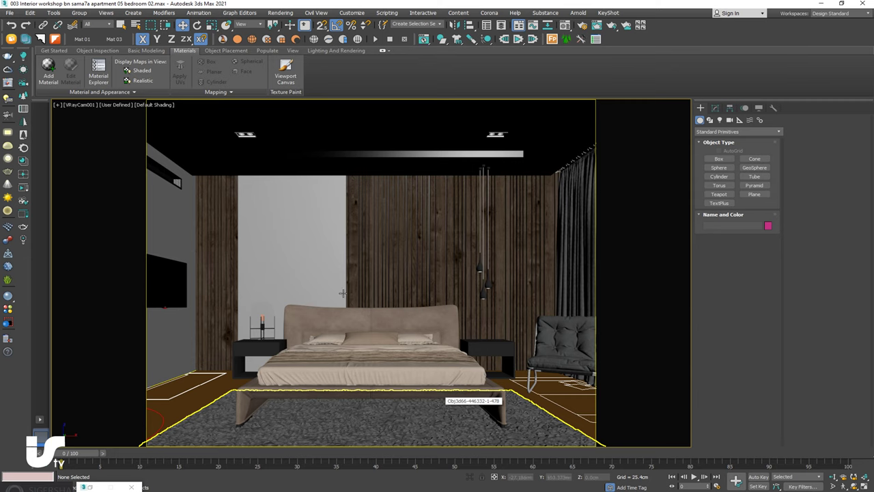
Enter Polygon level in Rectangle005's Edit Poly modifier
{"action": "left_click", "coordinate": [338, 234]}
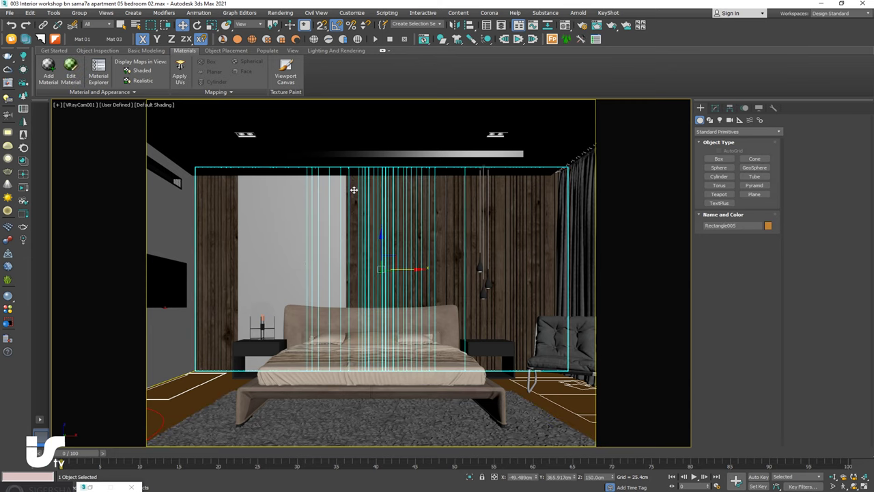
{"action": "left_click", "coordinate": [714, 108]}
{"action": "left_click", "coordinate": [728, 160]}
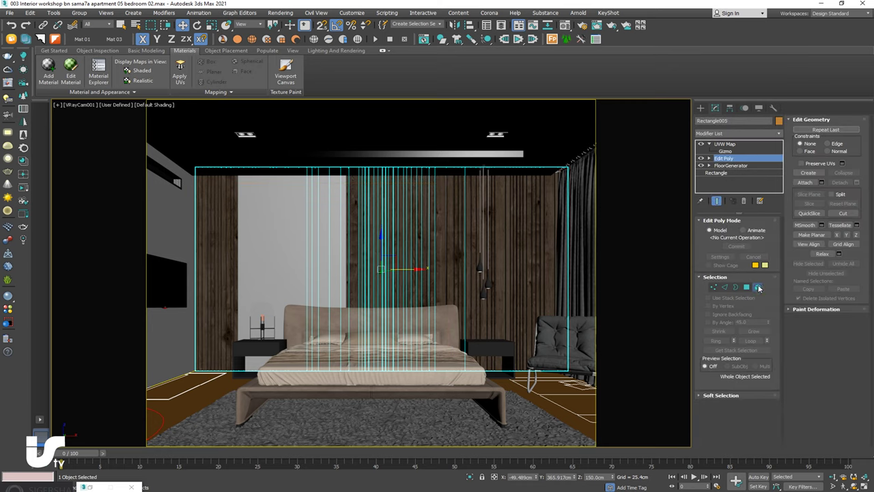
{"action": "left_click", "coordinate": [747, 287]}
Move a slat from behind the bed right beside the curtain, then isolate the panel
{"action": "left_click", "coordinate": [351, 259]}
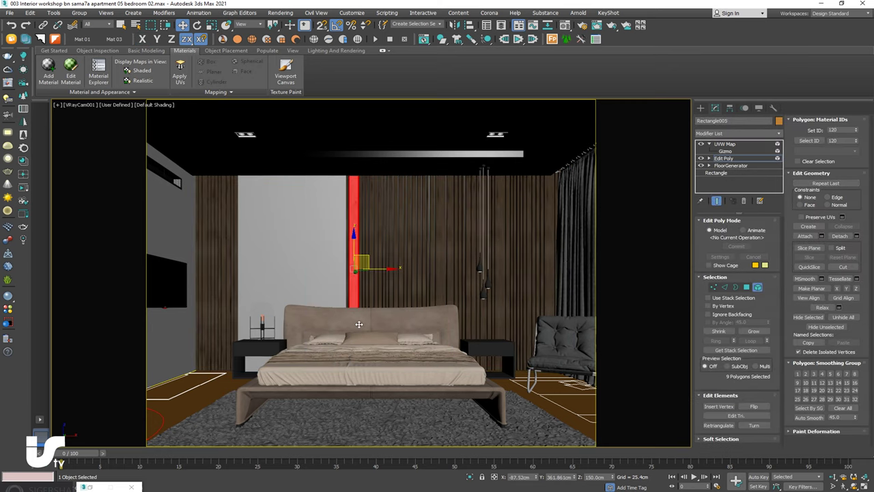
{"action": "left_click", "coordinate": [419, 362]}
{"action": "left_click", "coordinate": [419, 362]}
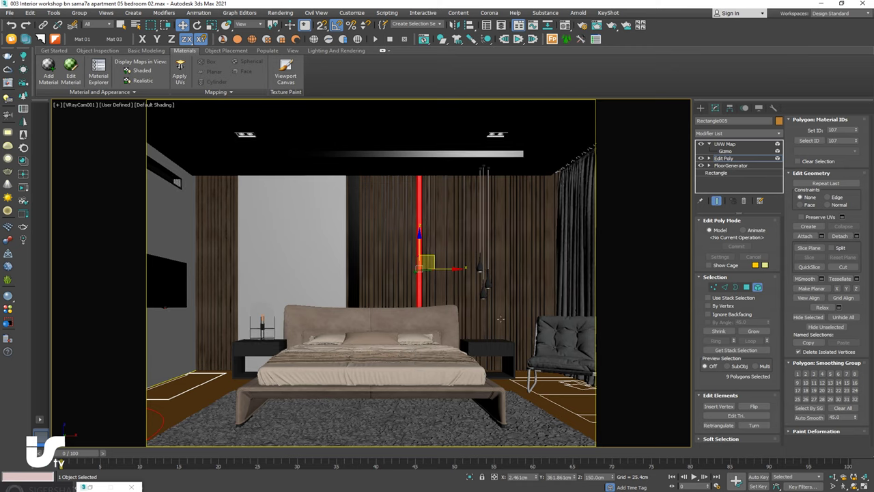
{"action": "left_click_drag", "start_coordinate": [466, 268], "coordinate": [548, 269]}
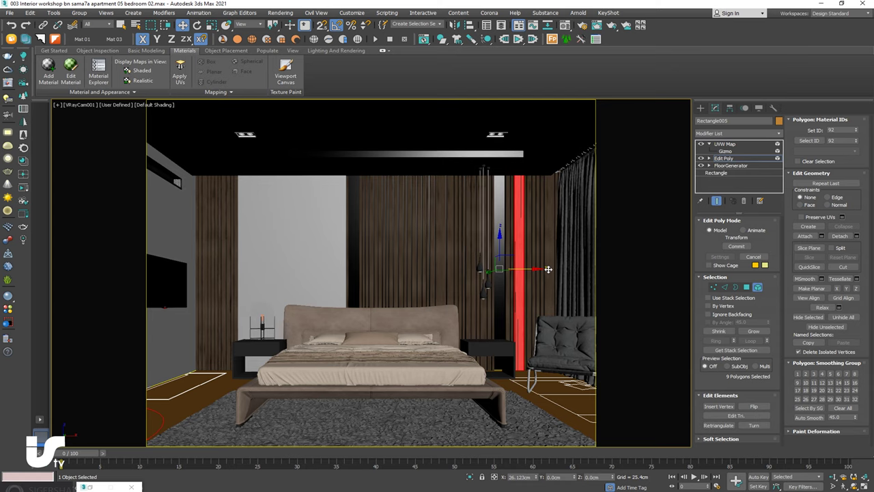
{"action": "left_click_drag", "start_coordinate": [548, 269], "coordinate": [548, 269]}
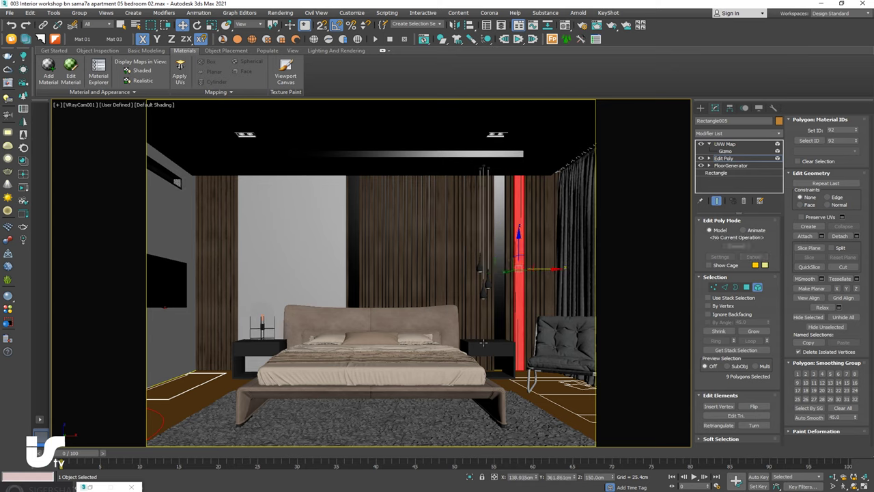
{"action": "left_click", "coordinate": [469, 476]}
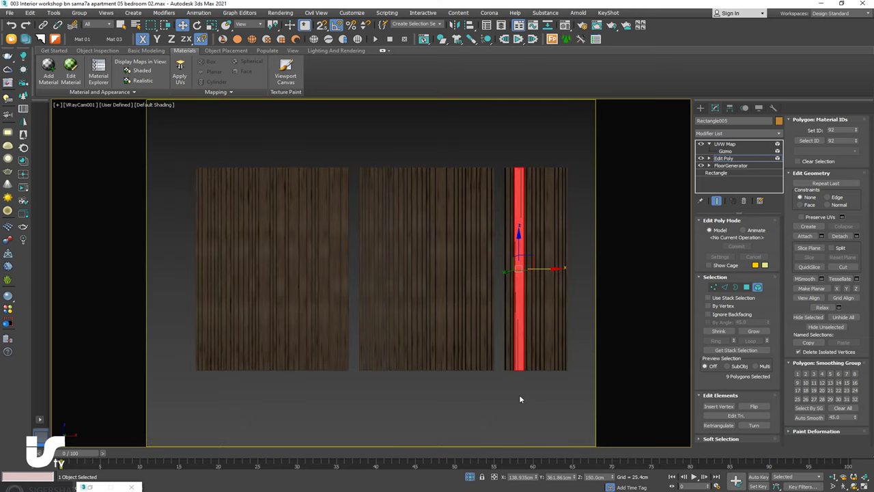
Frame the selected slat in the Front view and slide it to the right
{"action": "key", "text": "t"}
{"action": "key", "text": "z"}
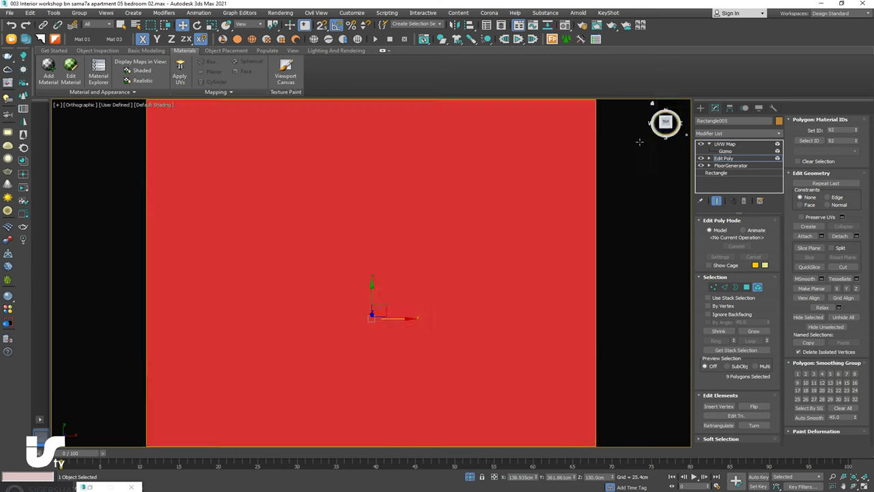
{"action": "key", "text": "f"}
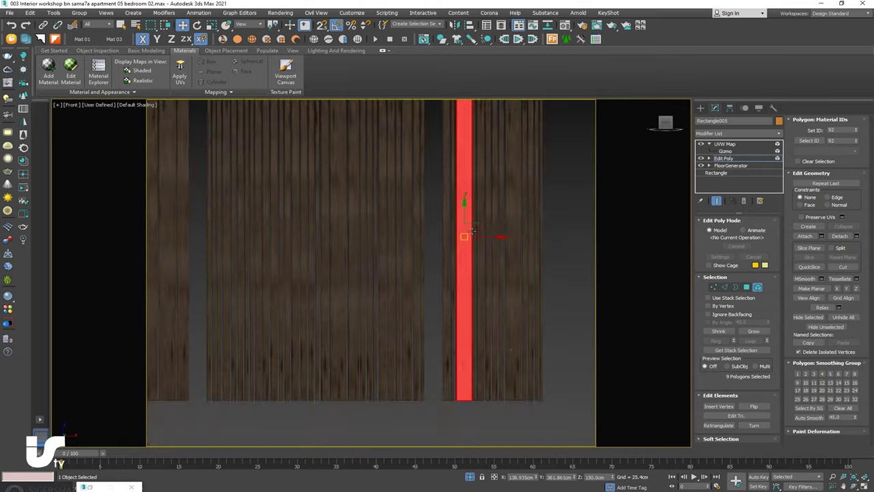
{"action": "scroll", "coordinate": [449, 185], "scroll_direction": "up", "scroll_amount": 5}
{"action": "middle_click_drag", "start_coordinate": [433, 205], "coordinate": [359, 206]}
{"action": "left_click_drag", "start_coordinate": [359, 206], "coordinate": [447, 177]}
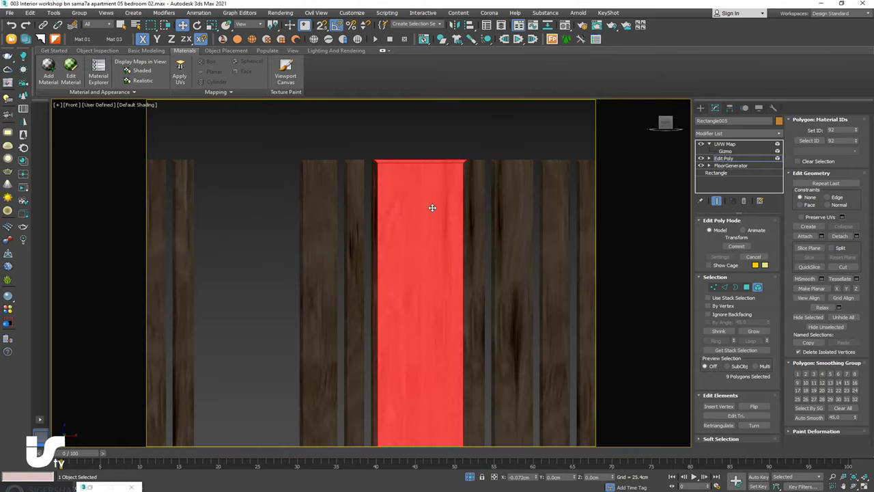
Try selecting other thin slats, then undo back to the original slat layout
{"action": "left_click", "coordinate": [441, 172]}
{"action": "key", "text": "ctrl+z"}
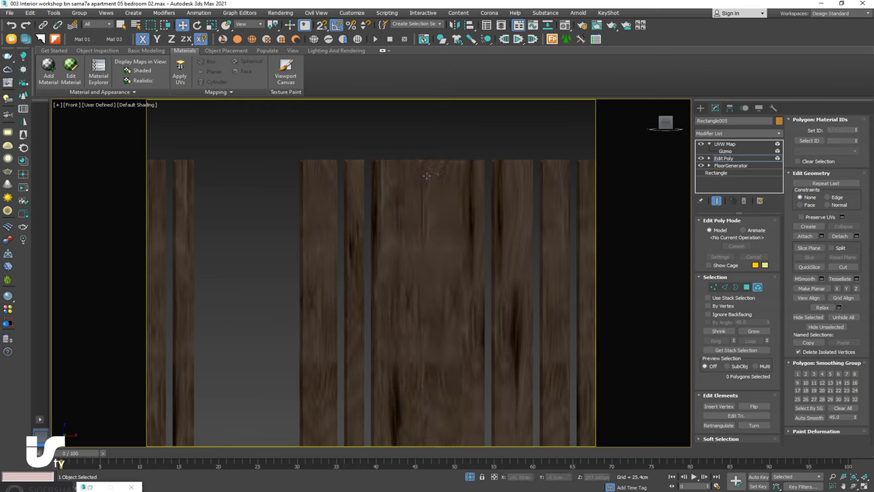
{"action": "left_click", "coordinate": [408, 180]}
{"action": "key", "text": "ctrl+z"}
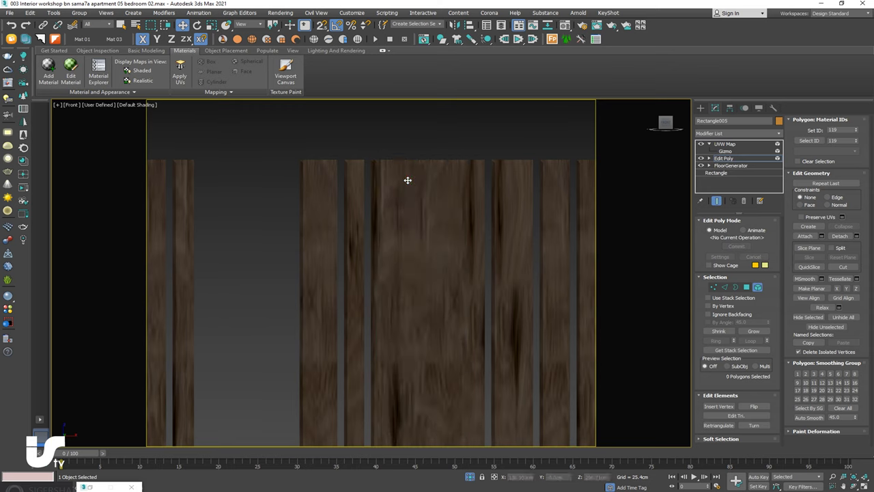
{"action": "key", "text": "ctrl+z"}
{"action": "key", "text": "ctrl+z"}
{"action": "key", "text": "ctrl+z"}
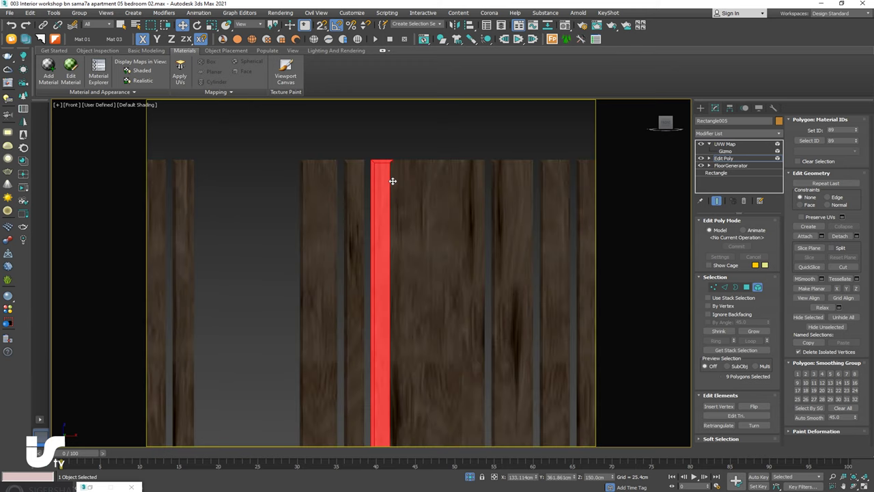
{"action": "key", "text": "ctrl+z"}
{"action": "key", "text": "ctrl+z"}
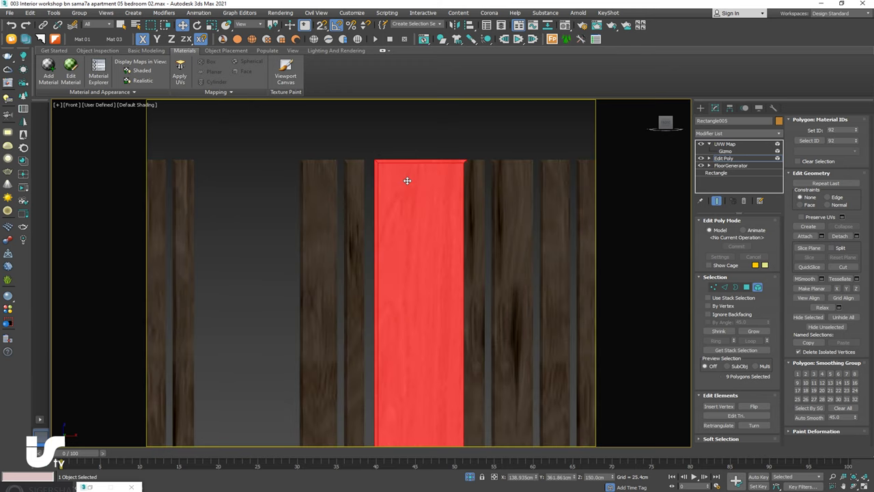
{"action": "key", "text": "ctrl+z"}
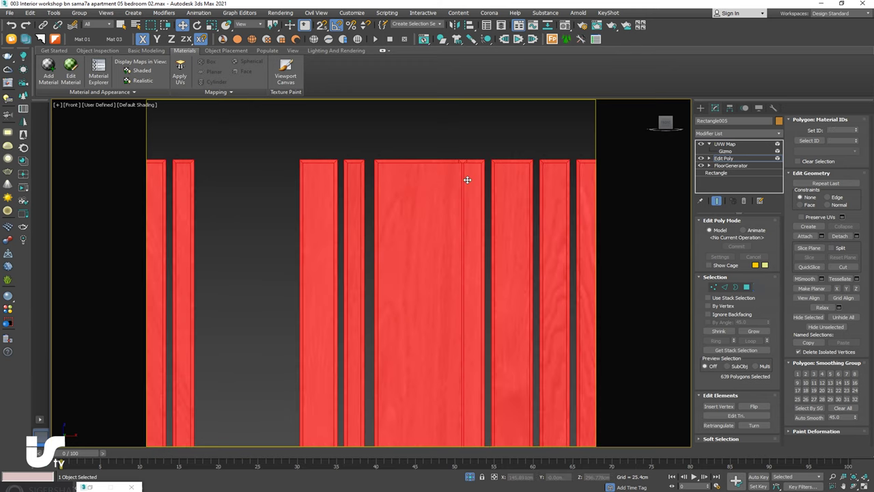
Move one thin slat to the right and window-select several more slats
{"action": "left_click", "coordinate": [467, 179]}
{"action": "mouse_move", "coordinate": [471, 172]}
{"action": "left_mouse_down"}
{"action": "mouse_move", "coordinate": [622, 187]}
{"action": "mouse_move", "coordinate": [492, 187]}
{"action": "left_mouse_up"}
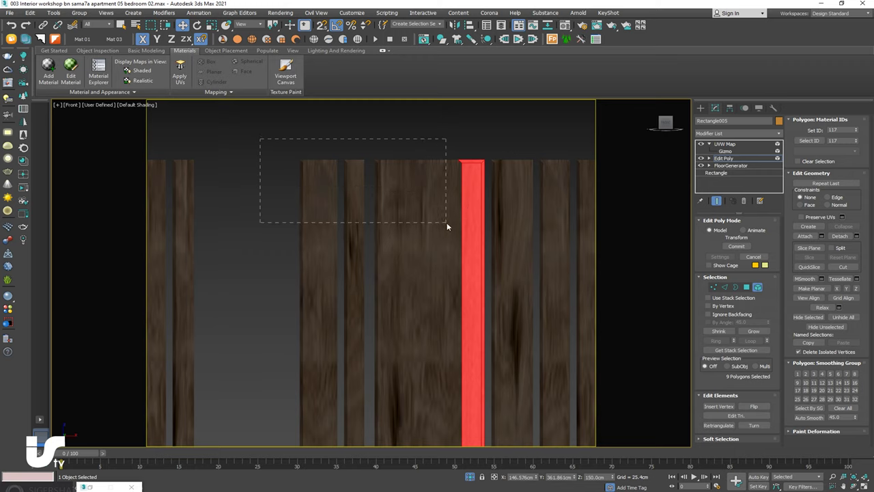
{"action": "left_click_drag", "start_coordinate": [447, 226], "coordinate": [427, 253]}
{"action": "scroll", "coordinate": [428, 266], "scroll_direction": "down", "scroll_amount": 2}
{"action": "scroll", "coordinate": [478, 287], "scroll_direction": "up", "scroll_amount": 2}
{"action": "middle_click_drag", "start_coordinate": [482, 288], "coordinate": [481, 303]}
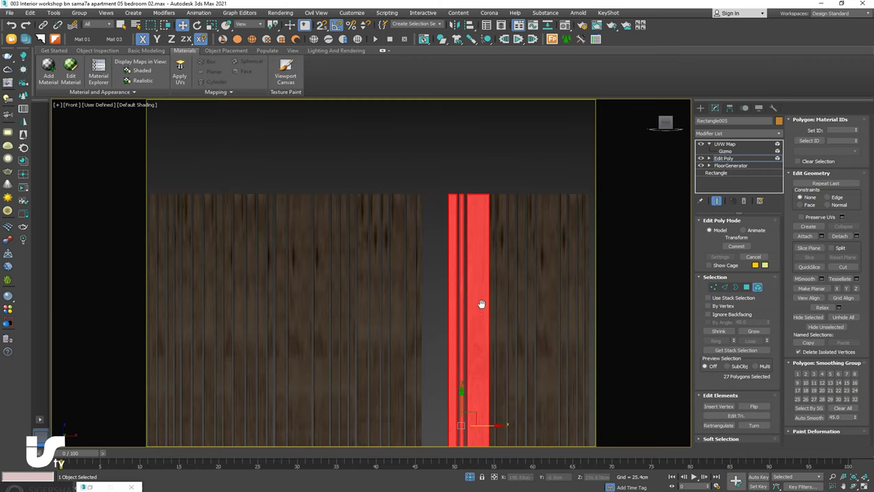
{"action": "scroll", "coordinate": [481, 303], "scroll_direction": "up", "scroll_amount": 1}
{"action": "scroll", "coordinate": [491, 316], "scroll_direction": "up", "scroll_amount": 2}
{"action": "scroll", "coordinate": [470, 312], "scroll_direction": "up", "scroll_amount": 1}
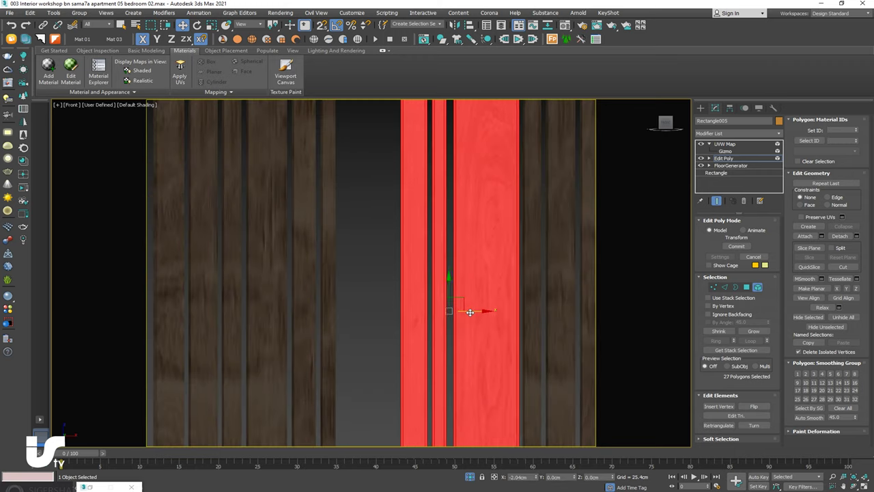
{"action": "middle_click_drag", "start_coordinate": [469, 312], "coordinate": [402, 308]}
Select two neighbouring slats and Shift-drag them right to copy them
{"action": "left_click", "coordinate": [317, 315]}
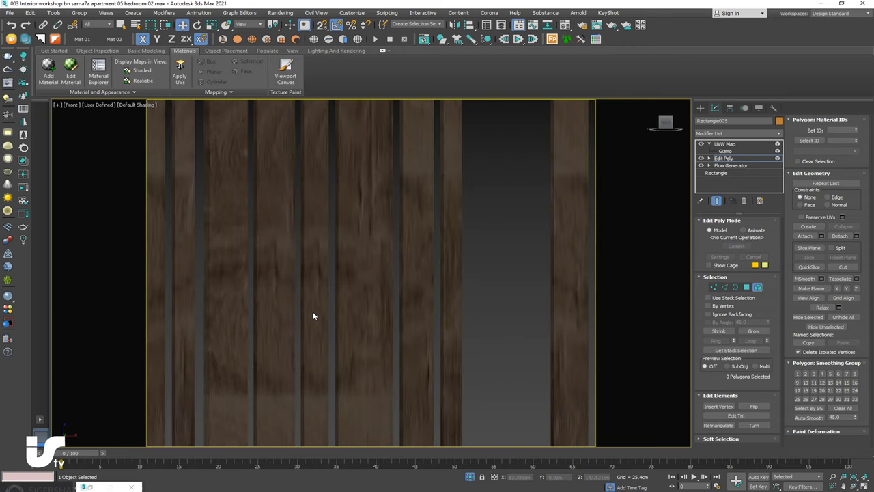
{"action": "middle_click_drag", "start_coordinate": [316, 316], "coordinate": [370, 316]}
{"action": "left_click", "coordinate": [368, 316]}
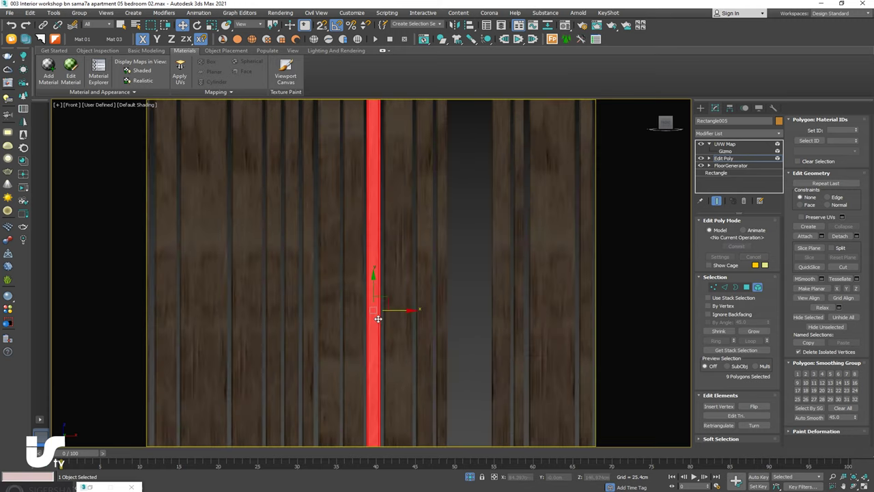
{"action": "left_click", "coordinate": [358, 320], "text": "ctrl"}
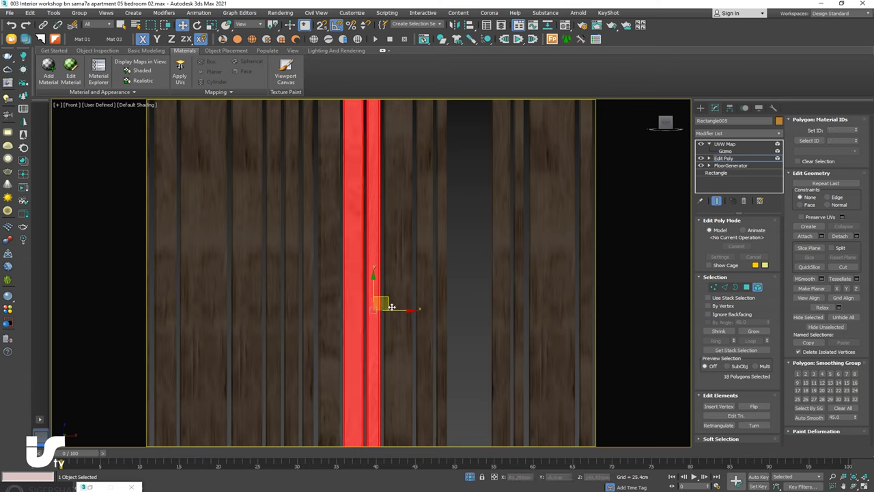
{"action": "left_click_drag", "start_coordinate": [394, 309], "coordinate": [503, 313]}
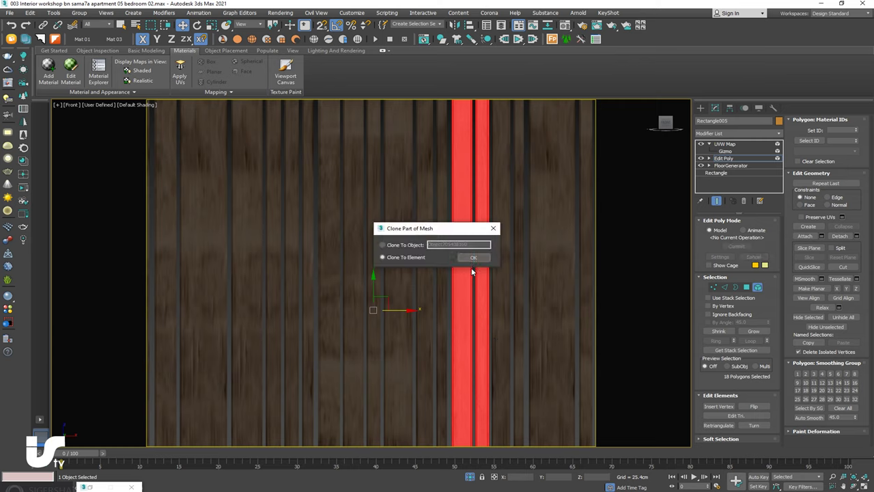
Clone the two slats To Element and move the copies farther right
{"action": "left_click", "coordinate": [474, 259]}
{"action": "scroll", "coordinate": [477, 294], "scroll_direction": "down", "scroll_amount": 3}
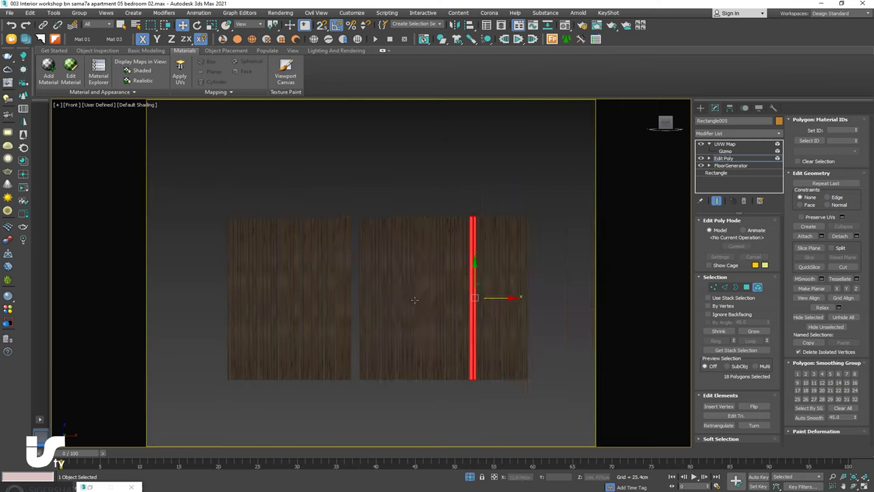
{"action": "left_click_drag", "start_coordinate": [481, 298], "coordinate": [624, 293]}
{"action": "scroll", "coordinate": [500, 302], "scroll_direction": "up", "scroll_amount": 3}
{"action": "middle_click_drag", "start_coordinate": [500, 303], "coordinate": [429, 303]}
{"action": "scroll", "coordinate": [442, 302], "scroll_direction": "up", "scroll_amount": 2}
Clone three slats beside the gap as elements and shift them left to fill it
{"action": "left_click_drag", "start_coordinate": [396, 299], "coordinate": [470, 312]}
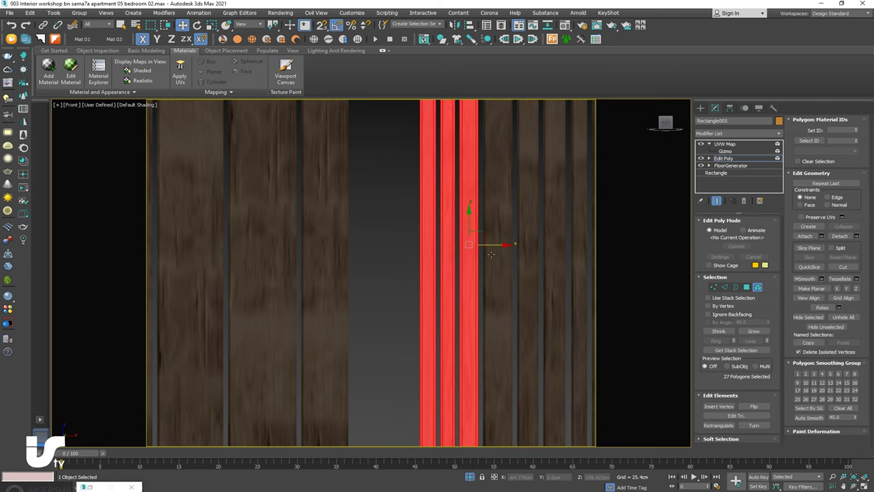
{"action": "left_click_drag", "start_coordinate": [490, 256], "coordinate": [424, 254]}
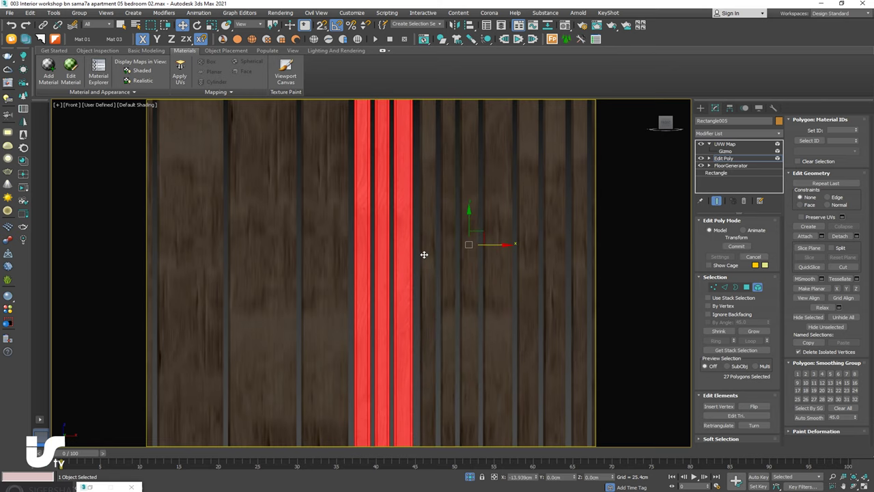
{"action": "left_click", "coordinate": [447, 259]}
{"action": "scroll", "coordinate": [448, 260], "scroll_direction": "down", "scroll_amount": 5}
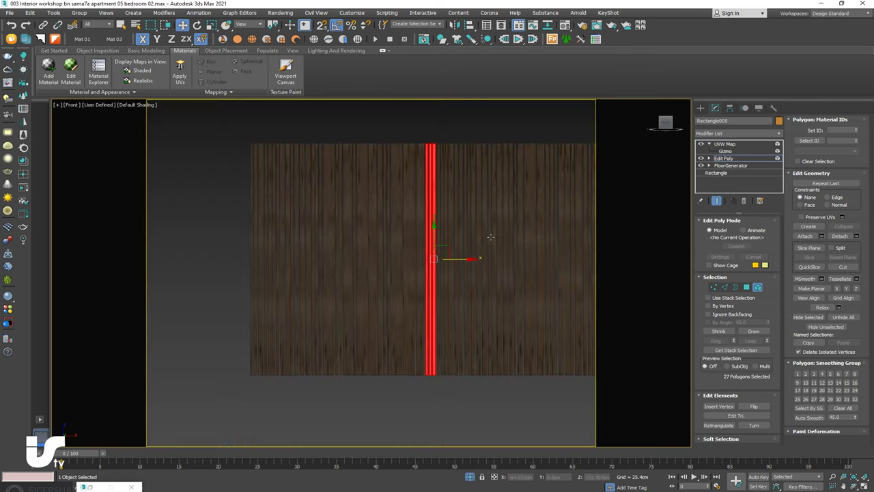
Deselect the panel and return to the VRayCam001 camera view
{"action": "left_click", "coordinate": [700, 108]}
{"action": "left_click", "coordinate": [492, 125]}
{"action": "middle_click_drag", "start_coordinate": [492, 126], "coordinate": [434, 142]}
{"action": "key", "text": "c"}
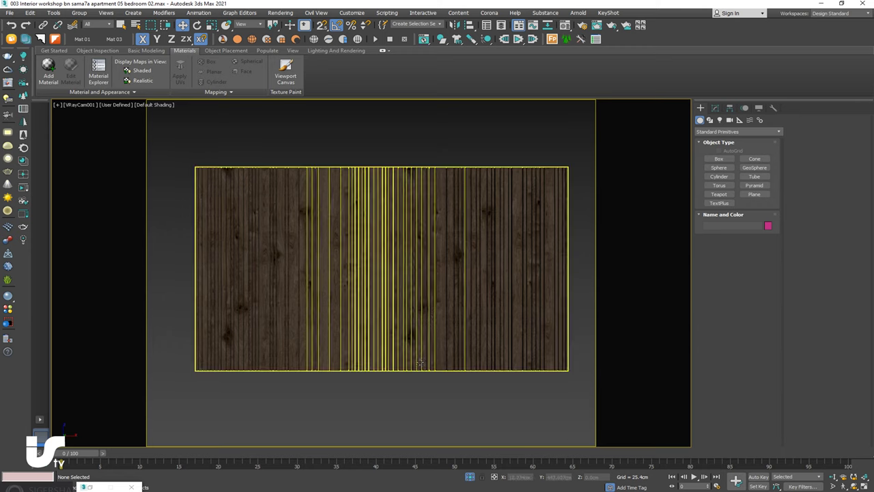
Show the whole bedroom again and select the wall panel's Edit Poly modifier
{"action": "left_click", "coordinate": [470, 476]}
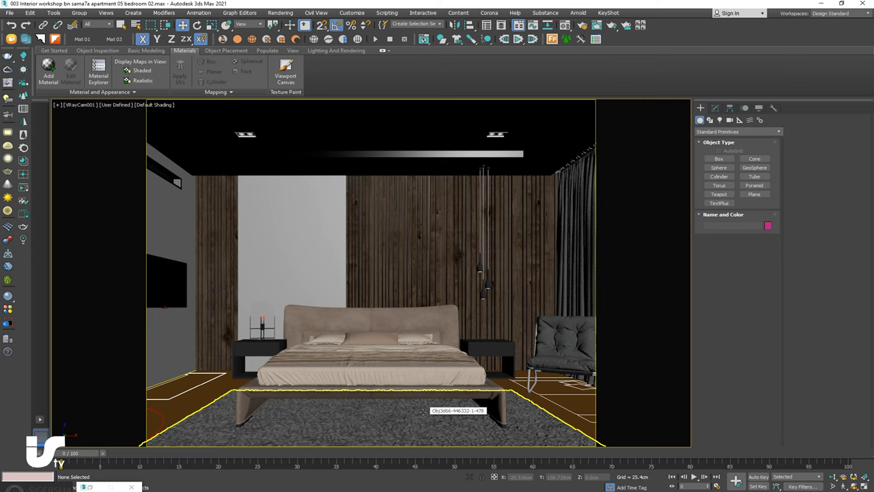
{"action": "left_click", "coordinate": [407, 239]}
{"action": "left_click", "coordinate": [406, 350]}
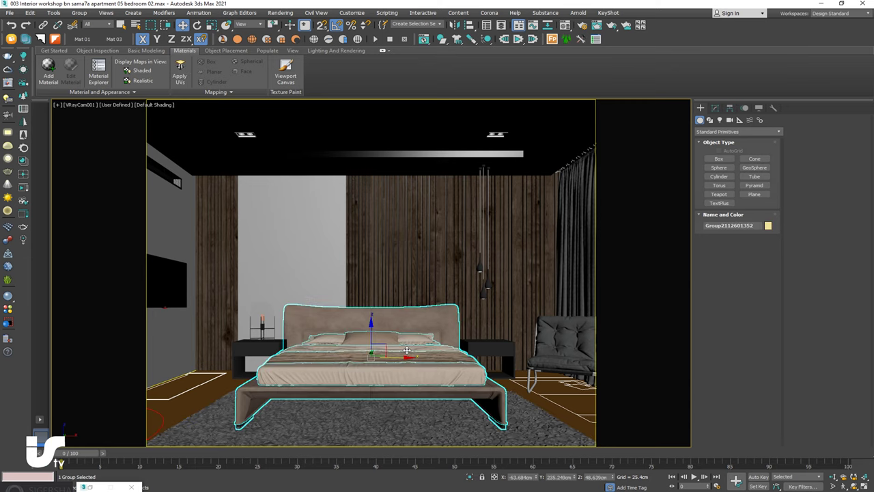
{"action": "left_click", "coordinate": [392, 273]}
{"action": "left_click", "coordinate": [400, 351]}
{"action": "left_click", "coordinate": [522, 267]}
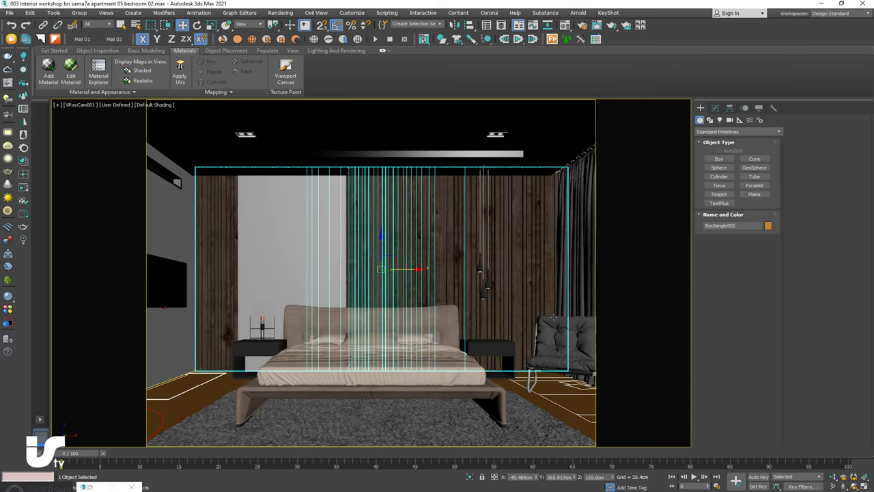
{"action": "left_click", "coordinate": [715, 108]}
{"action": "left_click", "coordinate": [710, 144]}
{"action": "left_click", "coordinate": [720, 151]}
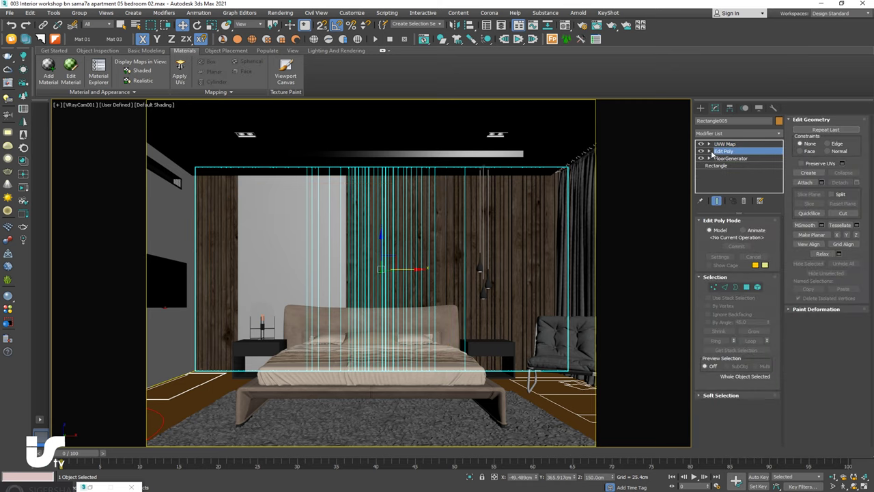
At Element level, select the red strip slats on the right of the panel
{"action": "left_click", "coordinate": [757, 286]}
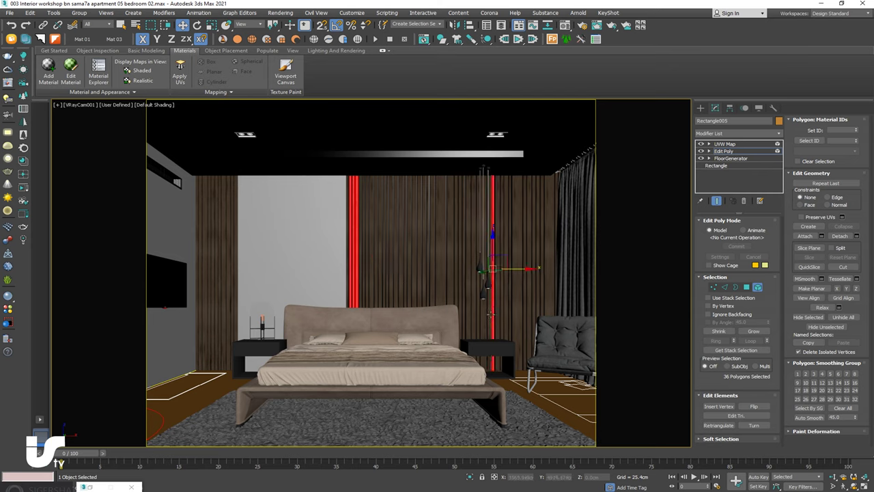
{"action": "left_click", "coordinate": [493, 314]}
{"action": "left_click", "coordinate": [497, 319], "text": "ctrl"}
{"action": "left_click", "coordinate": [483, 328], "text": "ctrl"}
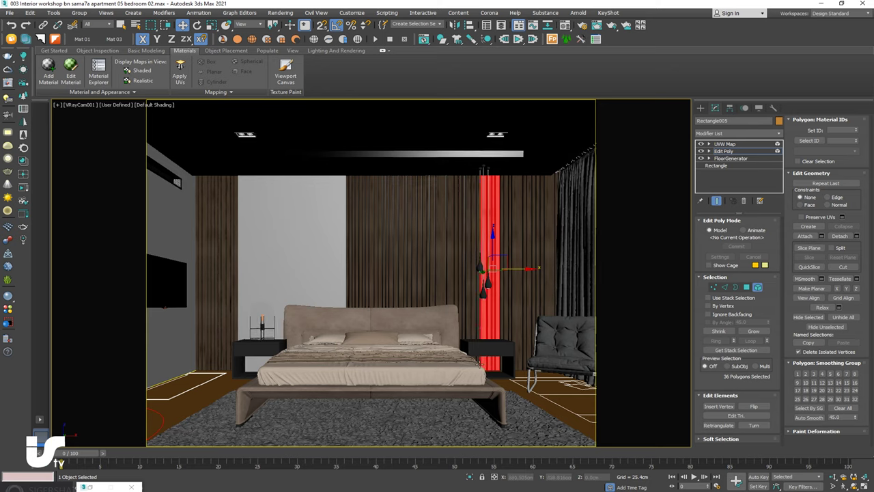
{"action": "left_click", "coordinate": [500, 319], "text": "alt"}
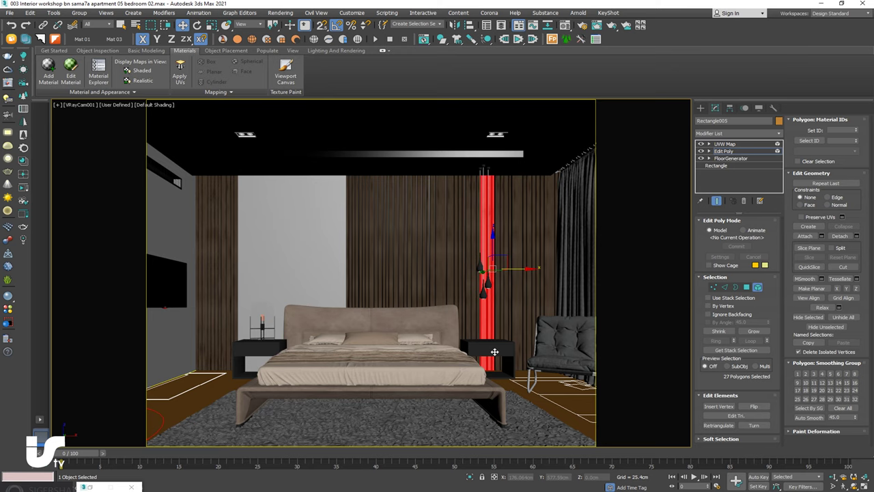
{"action": "left_click", "coordinate": [479, 320], "text": "ctrl"}
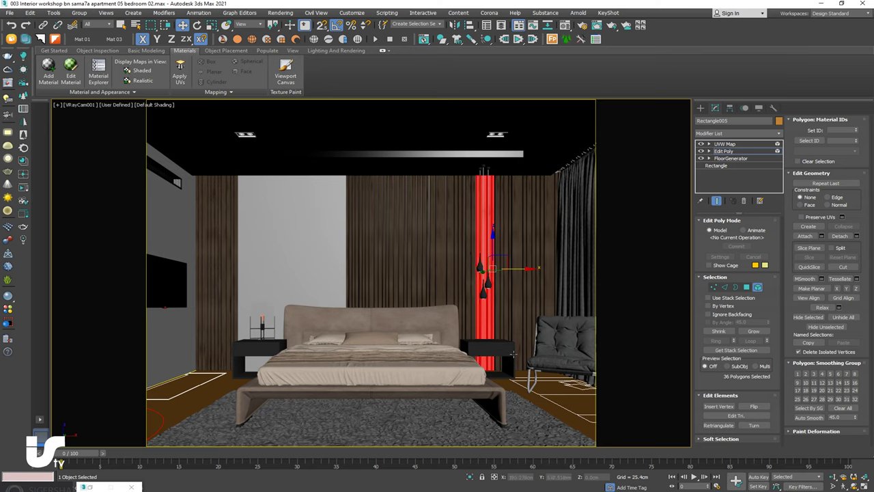
Add the left and upper red strip elements to the selection
{"action": "left_click", "coordinate": [218, 256], "text": "ctrl"}
{"action": "left_click", "coordinate": [213, 255], "text": "ctrl"}
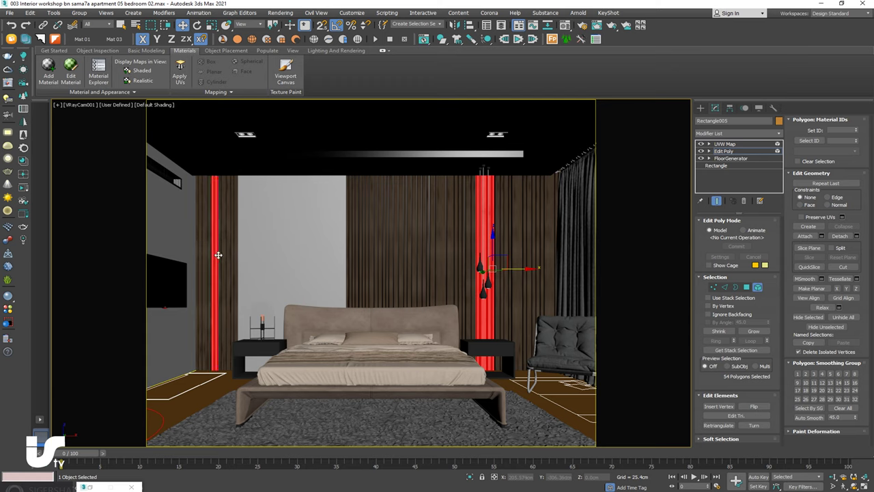
{"action": "left_click", "coordinate": [219, 255], "text": "ctrl"}
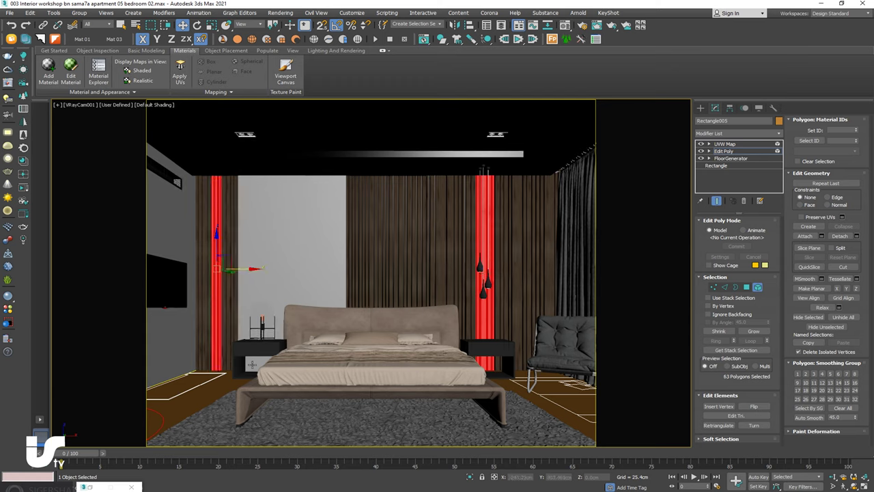
{"action": "left_click", "coordinate": [369, 194], "text": "ctrl"}
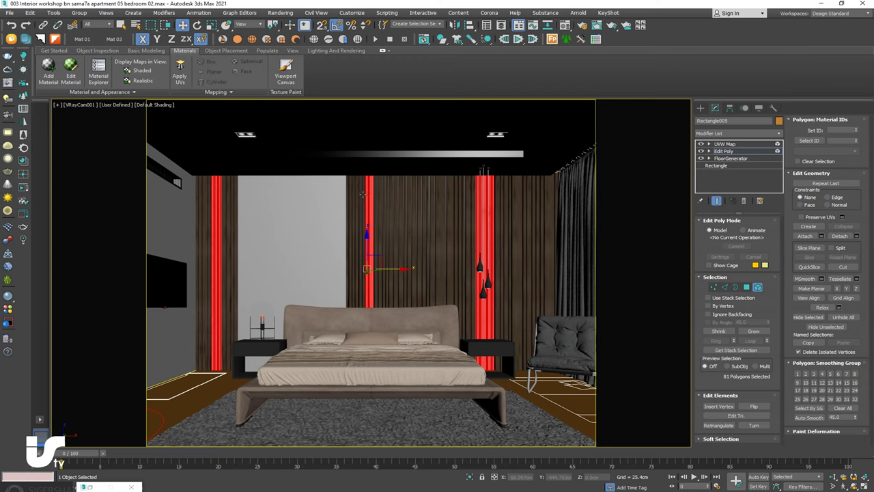
{"action": "left_click", "coordinate": [373, 194], "text": "ctrl"}
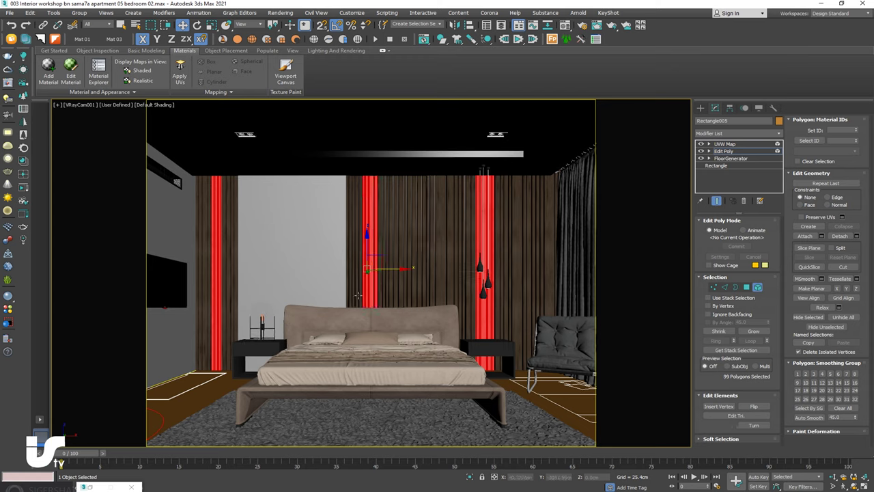
{"action": "key", "text": "5"}
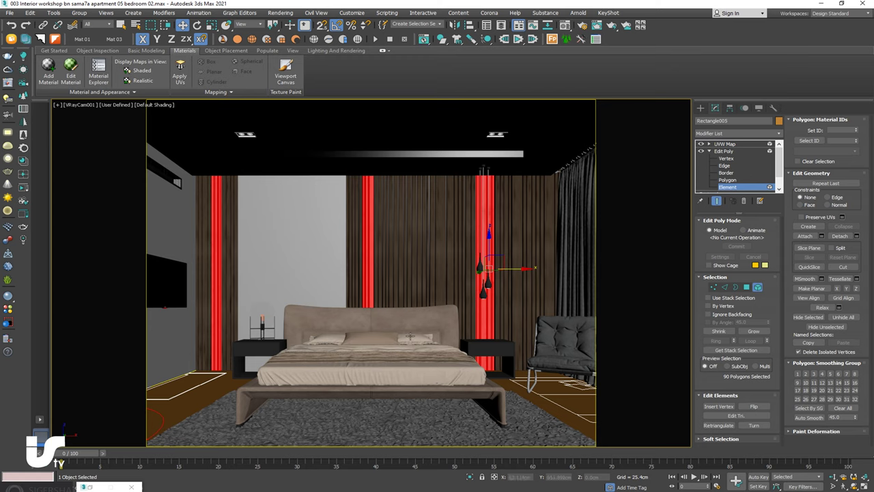
{"action": "mouse_move", "coordinate": [489, 244]}
{"action": "left_mouse_down"}
{"action": "mouse_move", "coordinate": [480, 408]}
{"action": "mouse_move", "coordinate": [472, 269]}
{"action": "mouse_move", "coordinate": [483, 252]}
{"action": "left_mouse_up"}
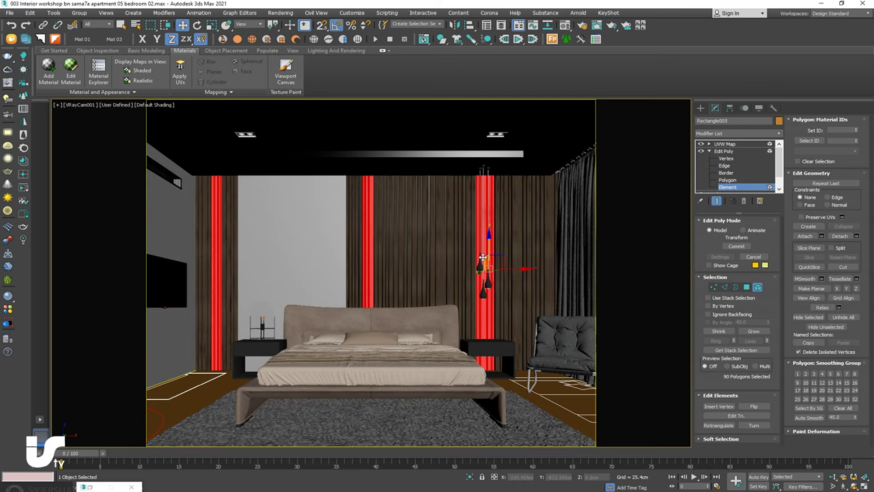
Detach the red strips into their own object with Detach As Clone unchecked
{"action": "left_click", "coordinate": [850, 237]}
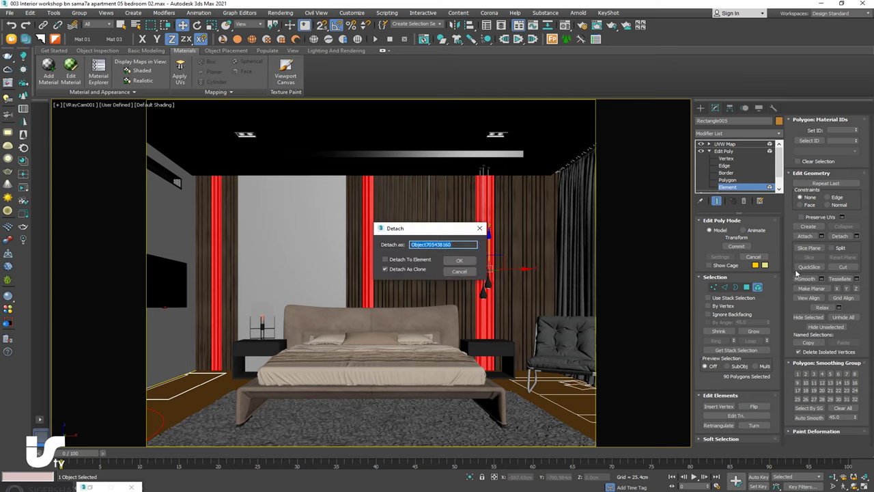
{"action": "left_click", "coordinate": [410, 269]}
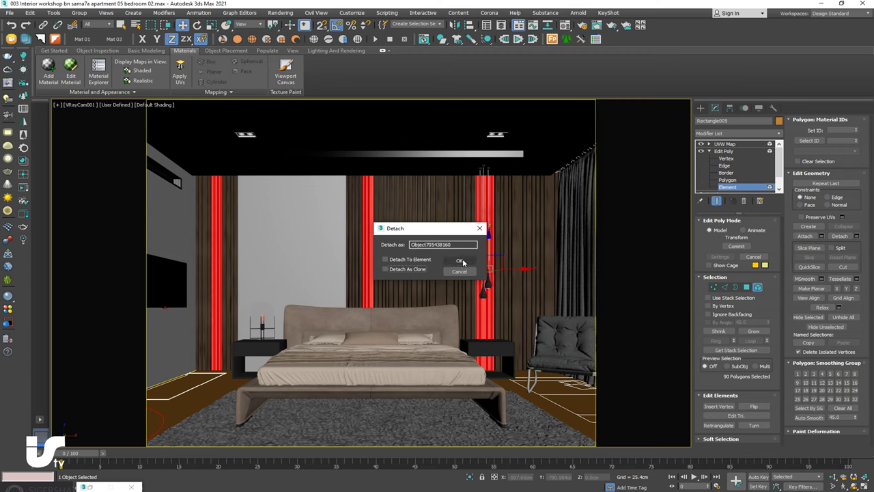
{"action": "left_click", "coordinate": [462, 262]}
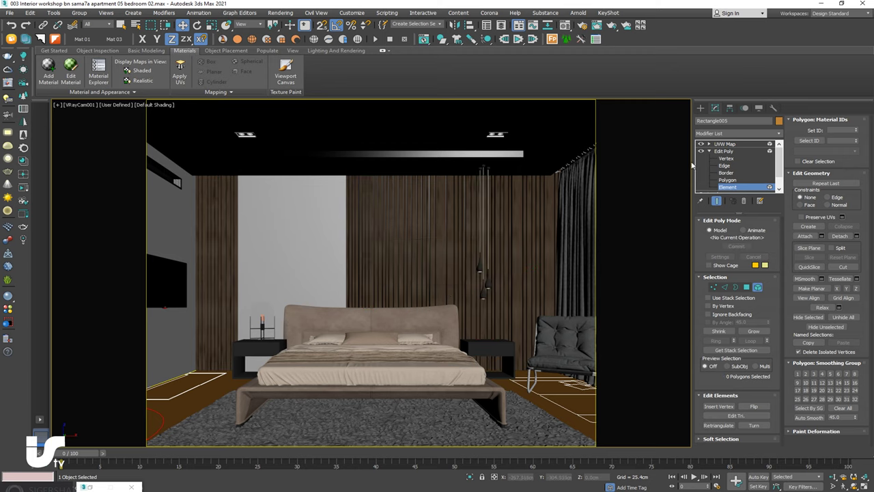
{"action": "left_click", "coordinate": [527, 266]}
{"action": "key", "text": "Delete"}
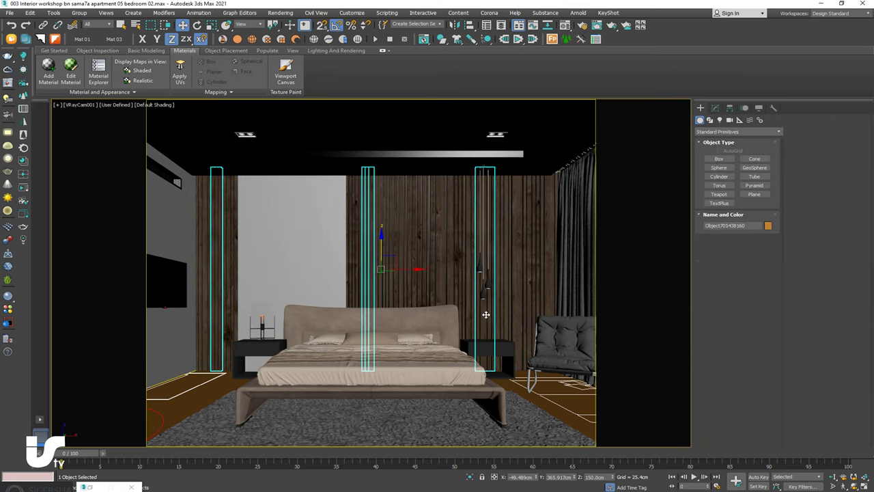
Try lowering the detached strips, then undo to restore their height
{"action": "mouse_move", "coordinate": [380, 246]}
{"action": "left_mouse_down"}
{"action": "mouse_move", "coordinate": [372, 396]}
{"action": "mouse_move", "coordinate": [385, 351]}
{"action": "mouse_move", "coordinate": [384, 248]}
{"action": "left_mouse_up"}
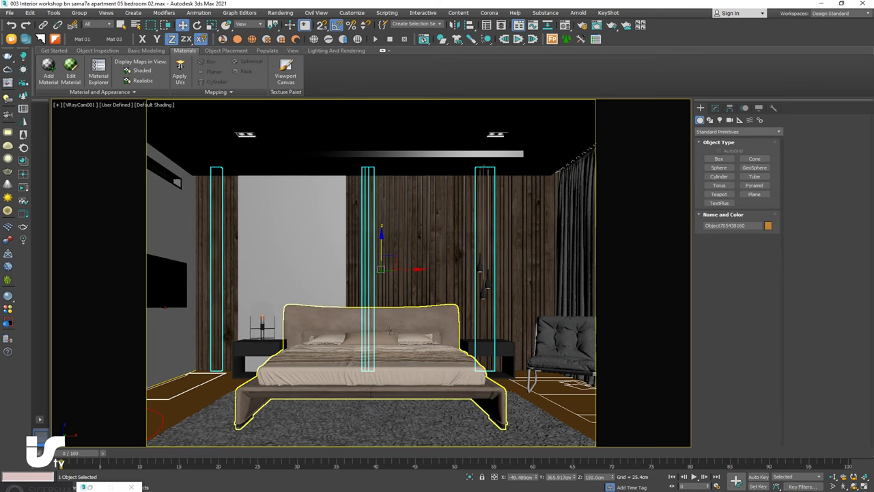
{"action": "left_click_drag", "start_coordinate": [383, 247], "coordinate": [410, 316]}
{"action": "key", "text": "ctrl+z"}
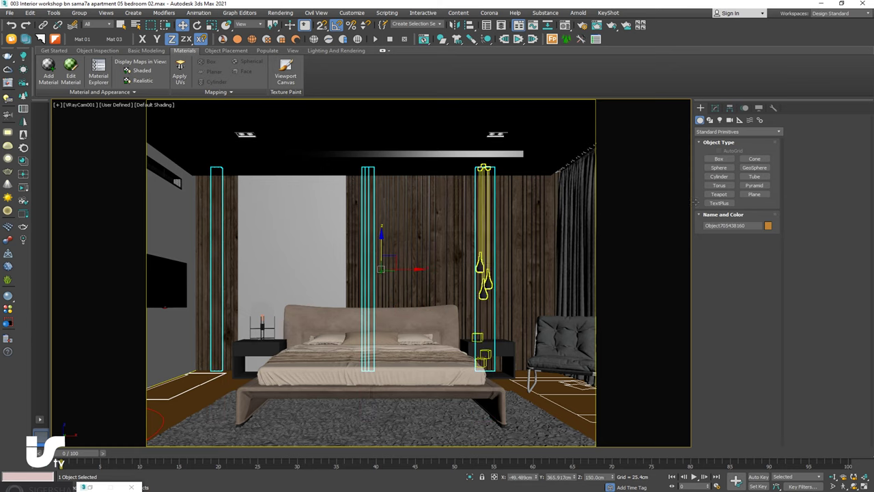
Copy the oak anthracite material into an empty slot and rename the copy MT 02
{"action": "left_click", "coordinate": [566, 26]}
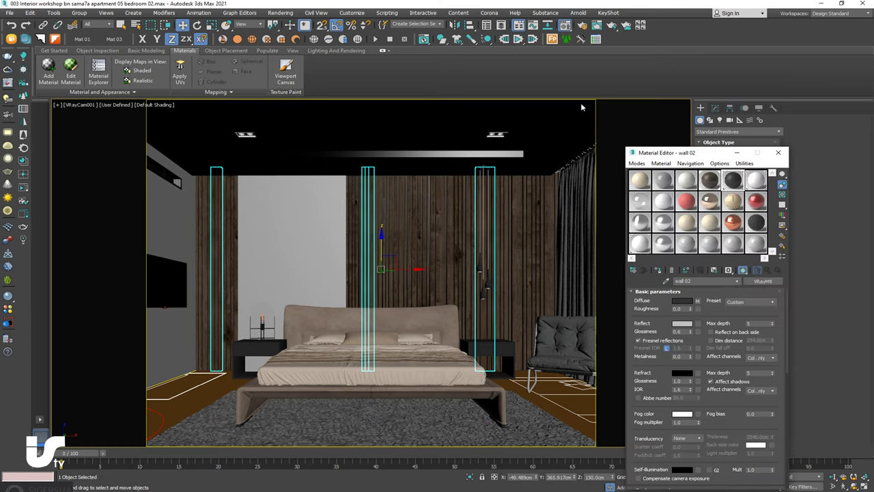
{"action": "left_click", "coordinate": [682, 183]}
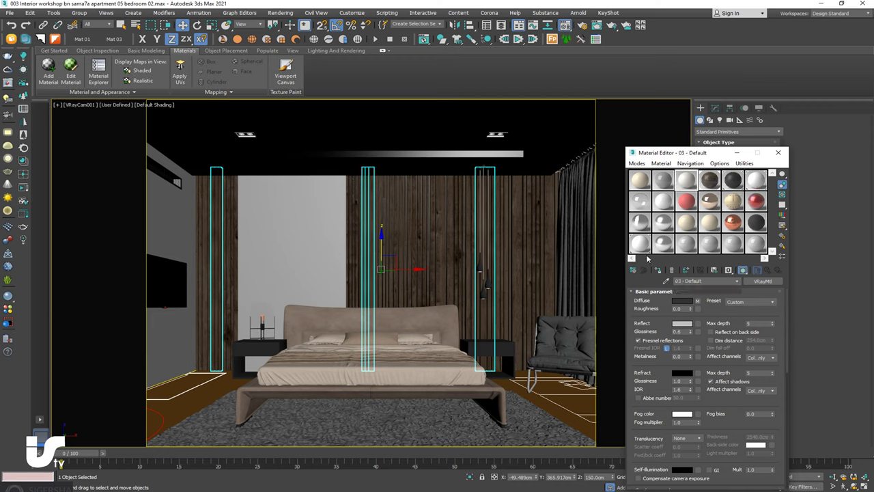
{"action": "left_click_drag", "start_coordinate": [710, 179], "coordinate": [686, 179]}
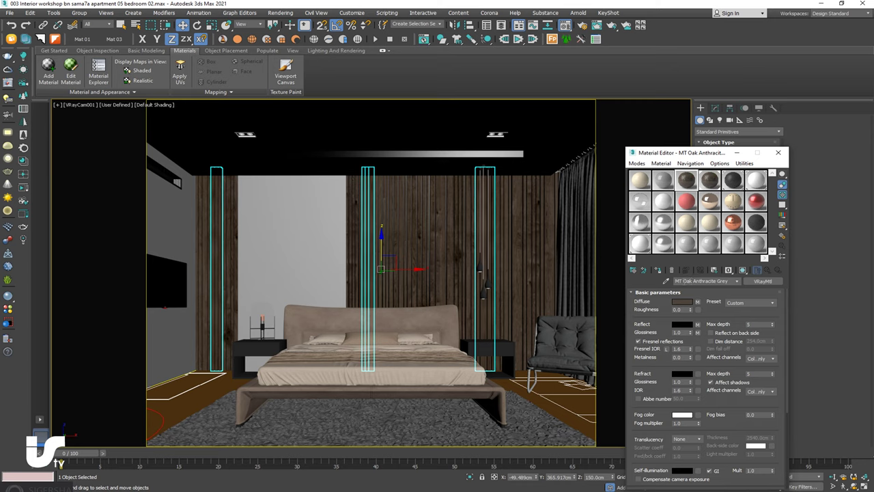
{"action": "left_click_drag", "start_coordinate": [683, 280], "coordinate": [766, 285]}
{"action": "type", "text": "02"}
{"action": "key", "text": "Return"}
Rename the original oak anthracite material to MT 01
{"action": "left_click", "coordinate": [710, 180]}
{"action": "left_click", "coordinate": [697, 301]}
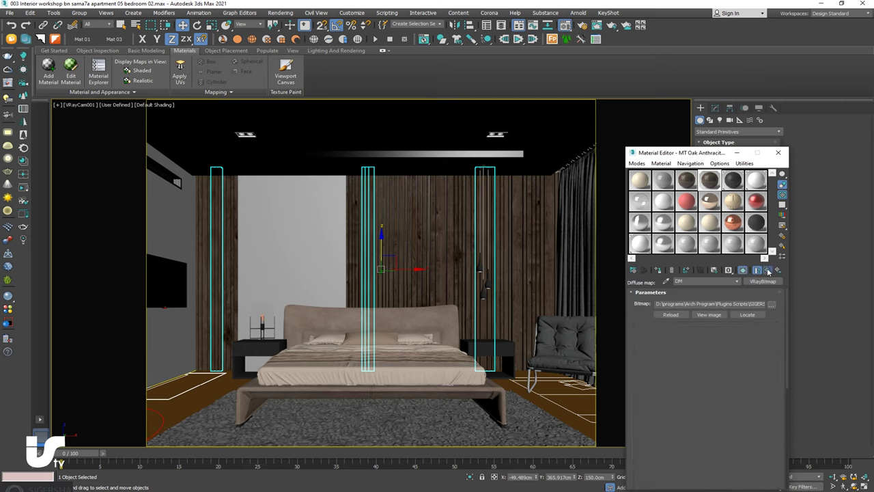
{"action": "left_click", "coordinate": [767, 270]}
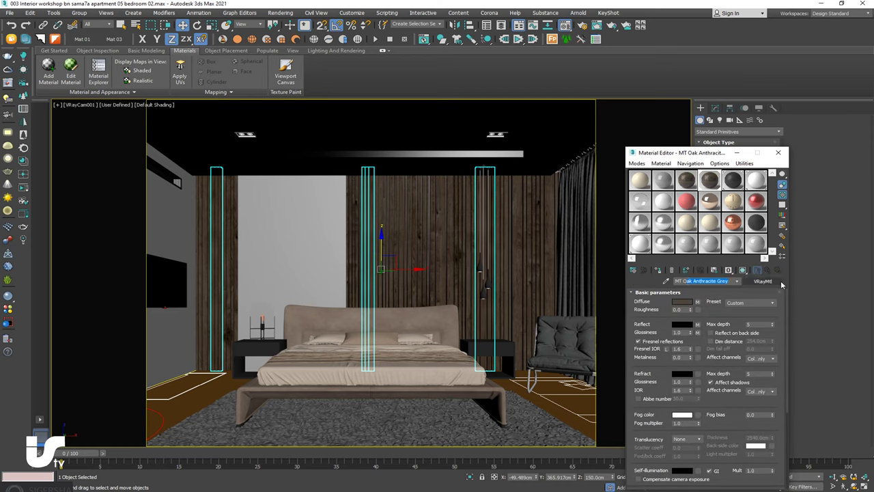
{"action": "type", "text": "MT 01"}
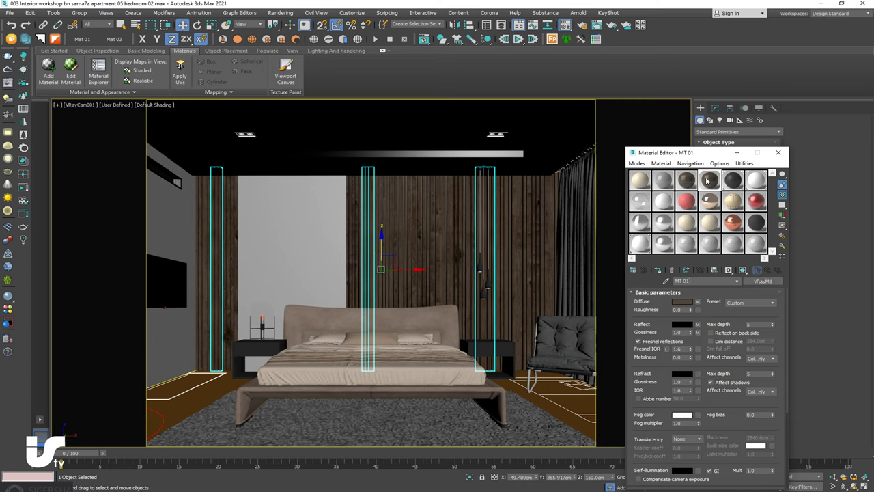
{"action": "left_click", "coordinate": [689, 183]}
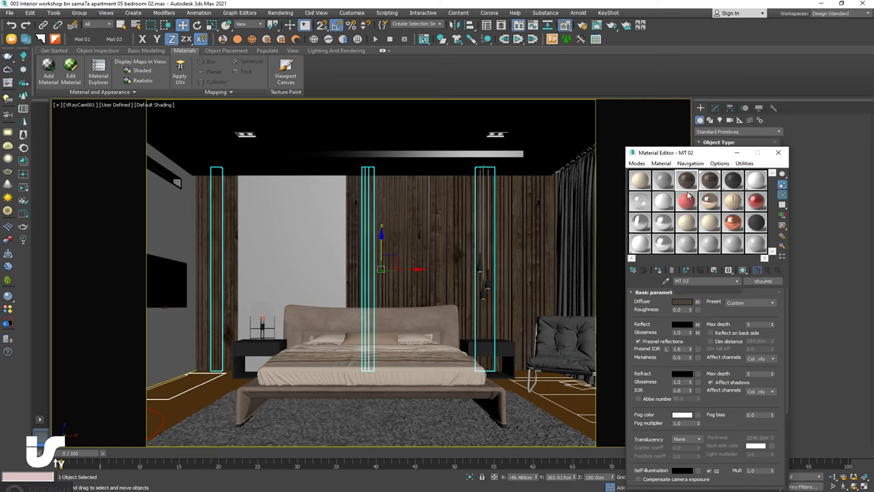
Replace MT 02's diffuse with a ColorCorrection map, keeping the wood bitmap as its sub-map
{"action": "left_click", "coordinate": [697, 301]}
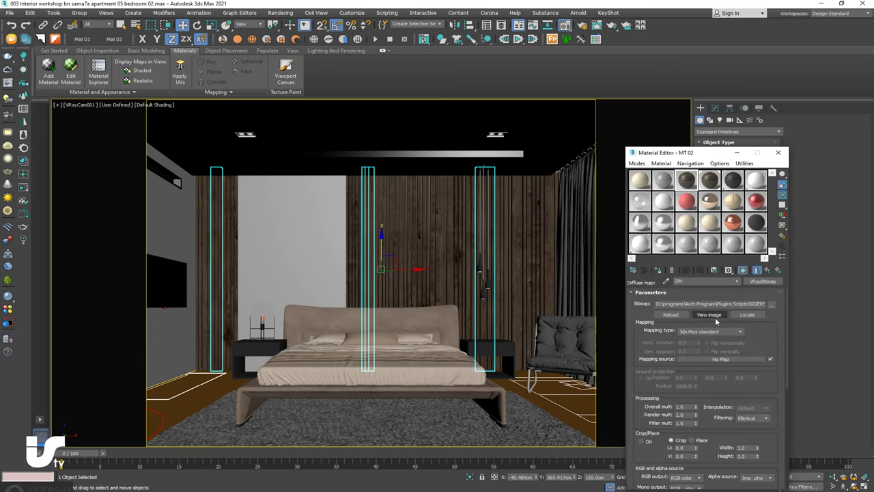
{"action": "left_click", "coordinate": [763, 281]}
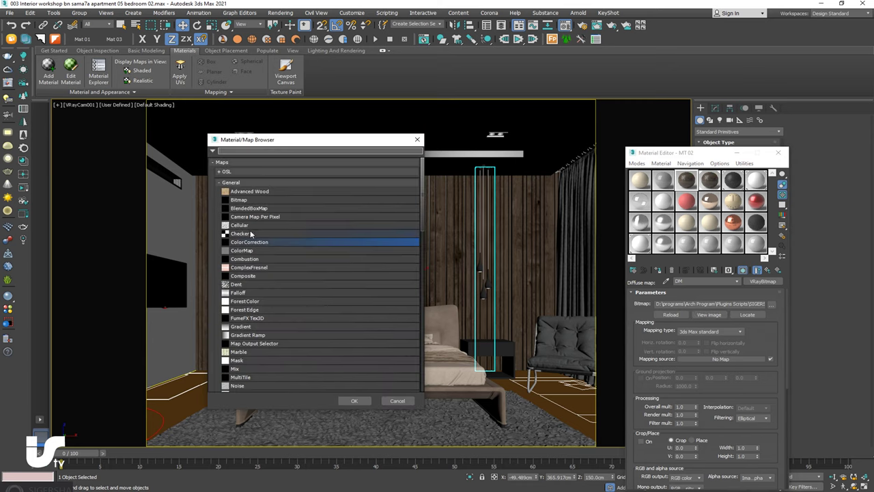
{"action": "left_click", "coordinate": [242, 183]}
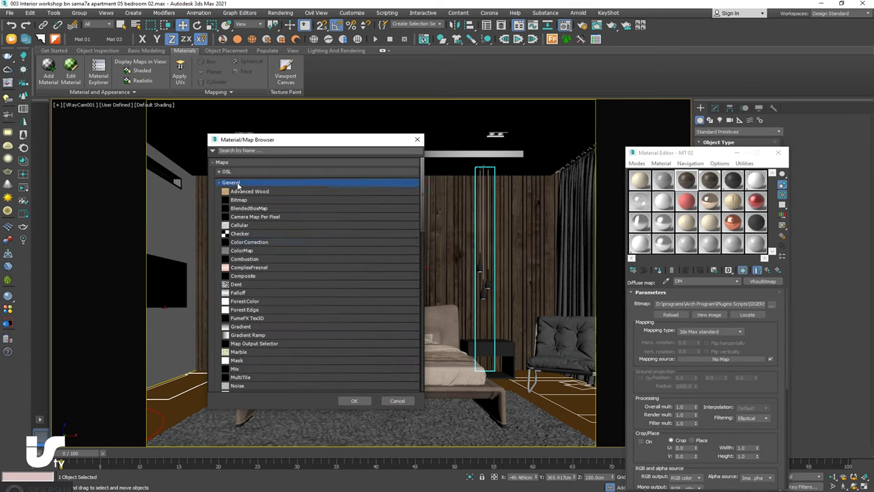
{"action": "left_click", "coordinate": [228, 215]}
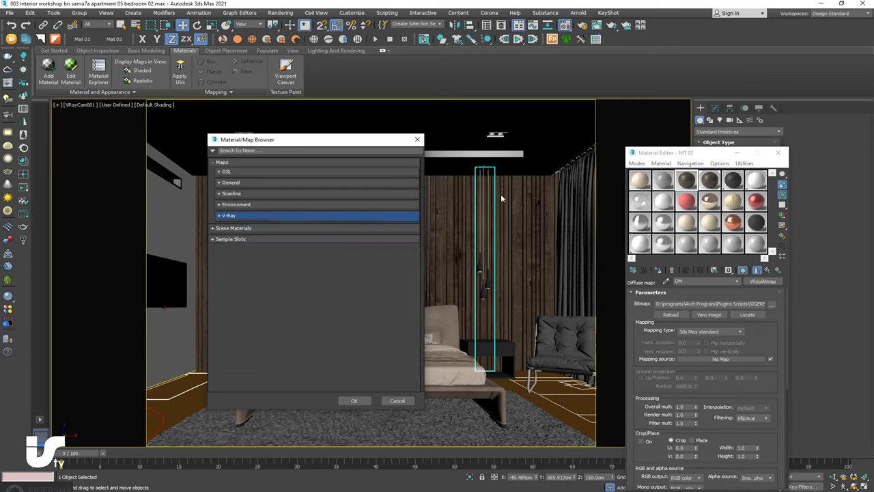
{"action": "left_click", "coordinate": [224, 161]}
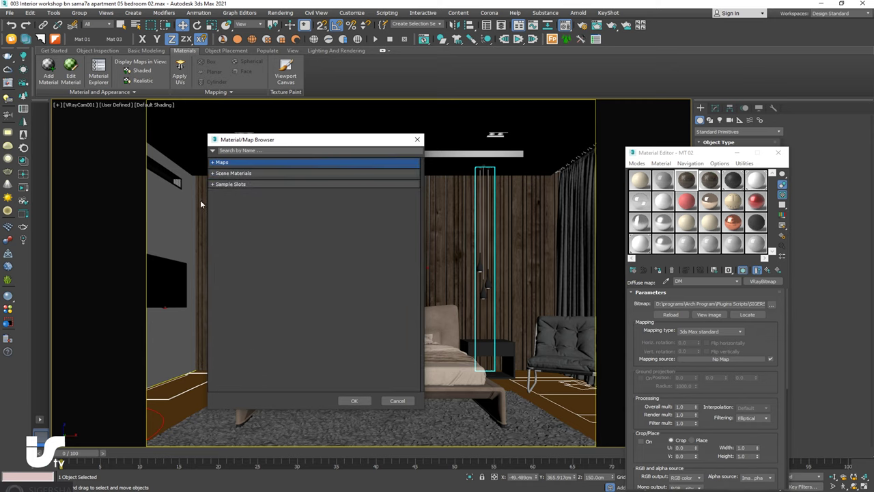
{"action": "left_click", "coordinate": [221, 163]}
{"action": "left_click", "coordinate": [238, 182]}
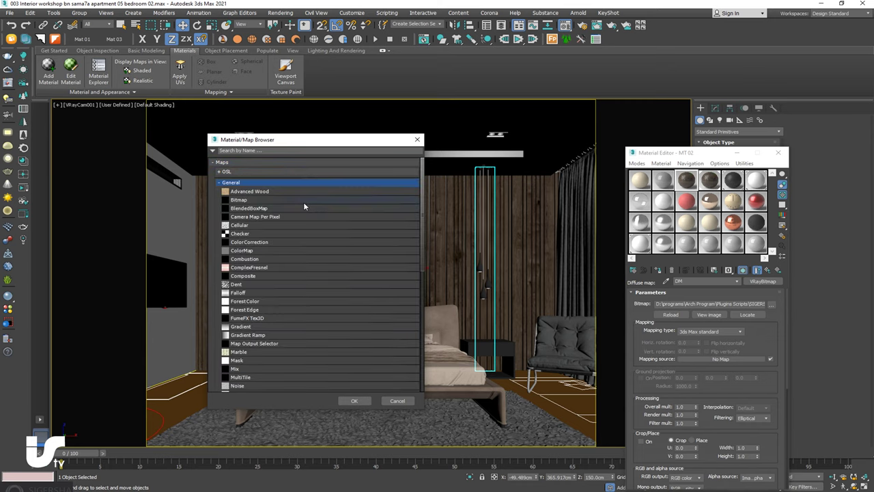
{"action": "left_click", "coordinate": [258, 217]}
{"action": "left_click", "coordinate": [253, 243]}
{"action": "left_click", "coordinate": [353, 401]}
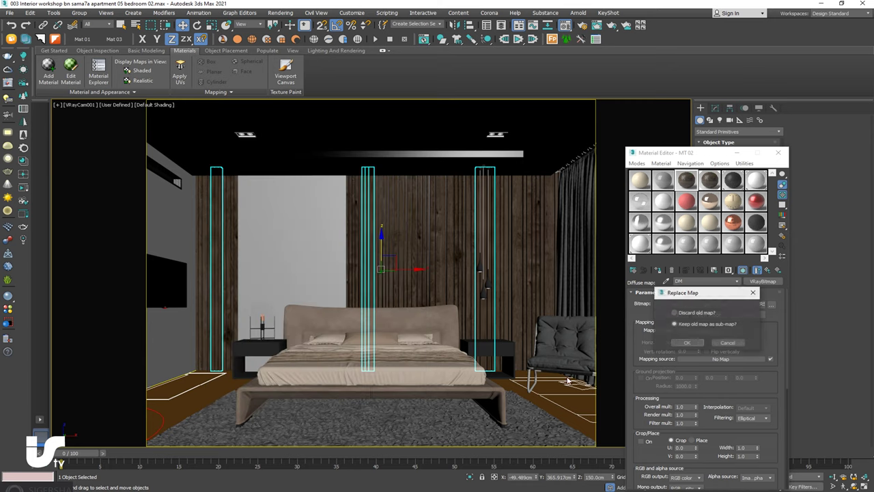
{"action": "left_click", "coordinate": [693, 343]}
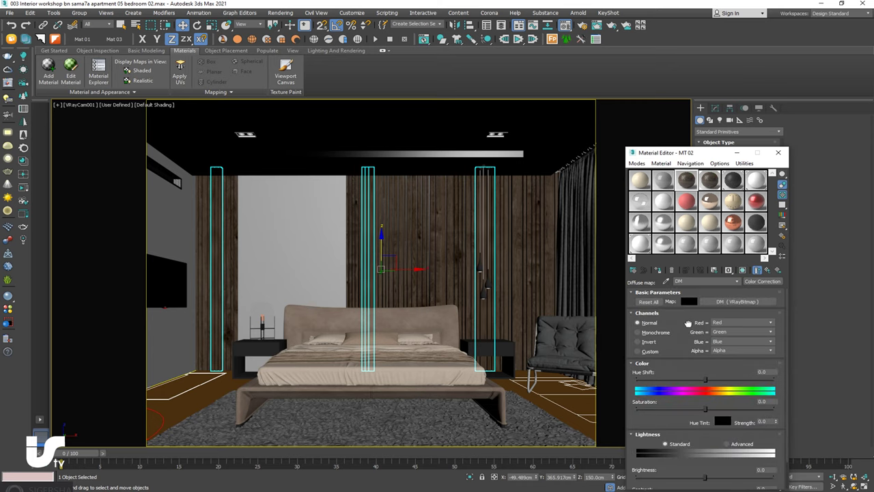
Assign MT 02 to a scene object and show its texture in the viewport
{"action": "scroll", "coordinate": [689, 323], "scroll_direction": "down", "scroll_amount": 2}
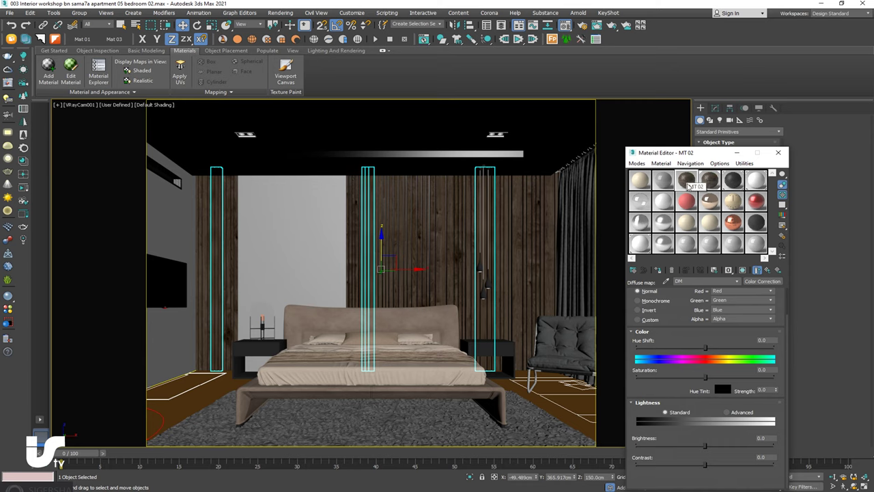
{"action": "left_click_drag", "start_coordinate": [686, 184], "coordinate": [657, 213]}
{"action": "left_click_drag", "start_coordinate": [657, 213], "coordinate": [483, 331]}
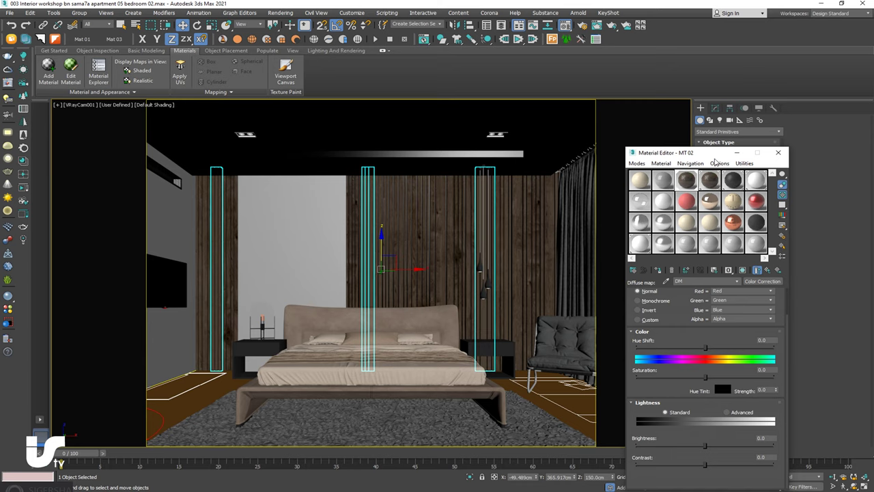
{"action": "left_click", "coordinate": [743, 271]}
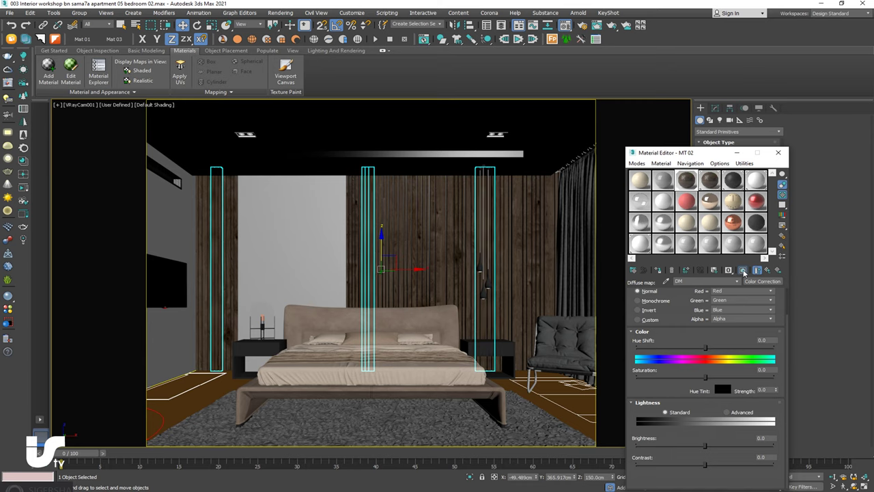
Drag the Color Correction brightness down to about 7
{"action": "left_click", "coordinate": [715, 448]}
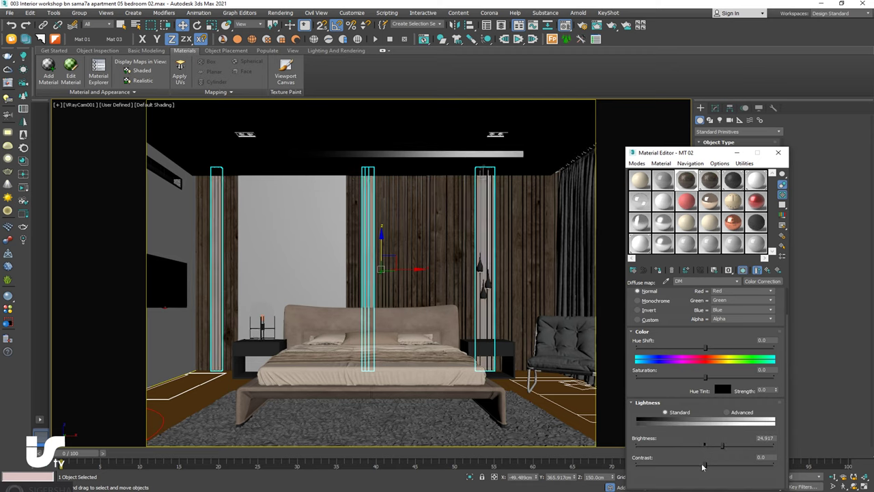
{"action": "left_click_drag", "start_coordinate": [713, 448], "coordinate": [711, 447]}
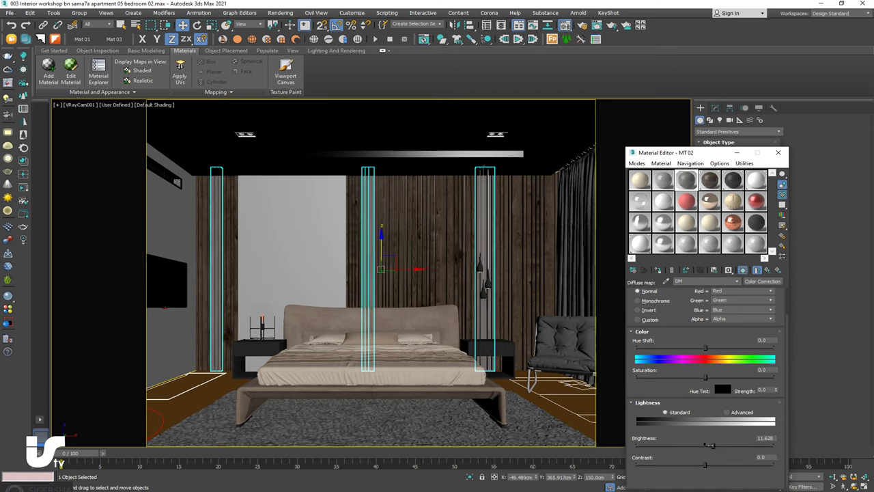
{"action": "left_click_drag", "start_coordinate": [710, 447], "coordinate": [709, 446]}
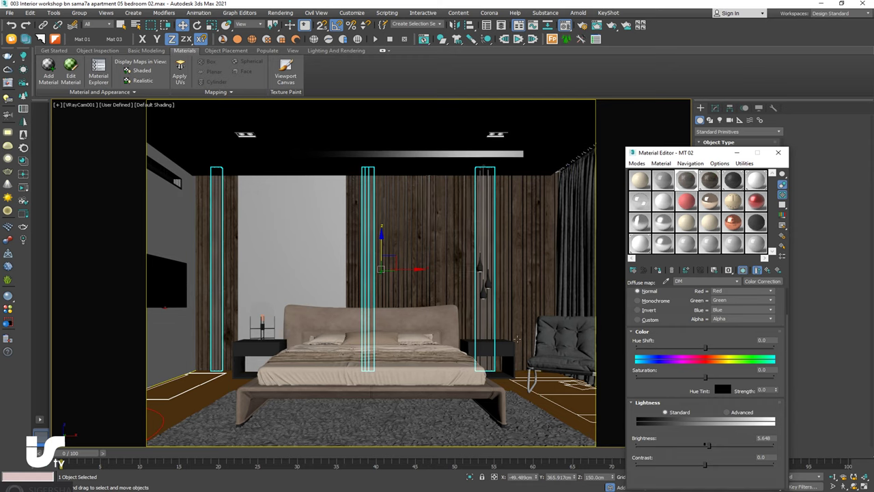
{"action": "left_click", "coordinate": [471, 380]}
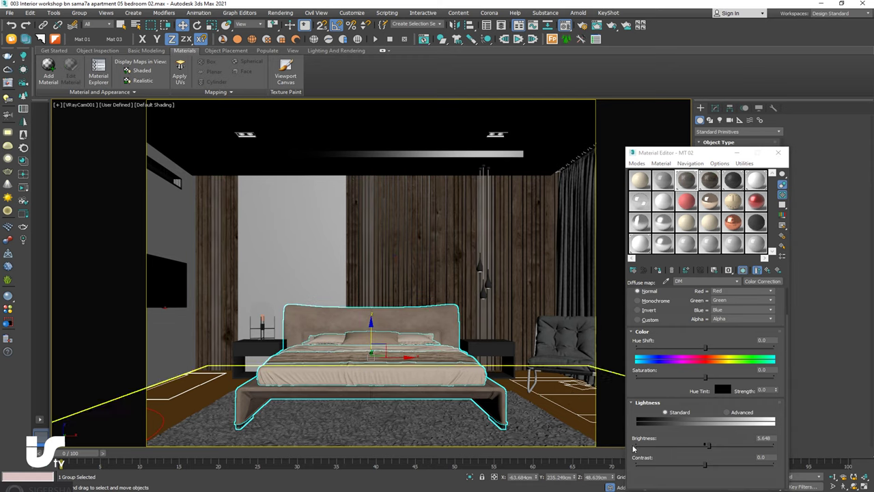
Set the Color Correction contrast to 3.0
{"action": "double_click", "coordinate": [764, 457]}
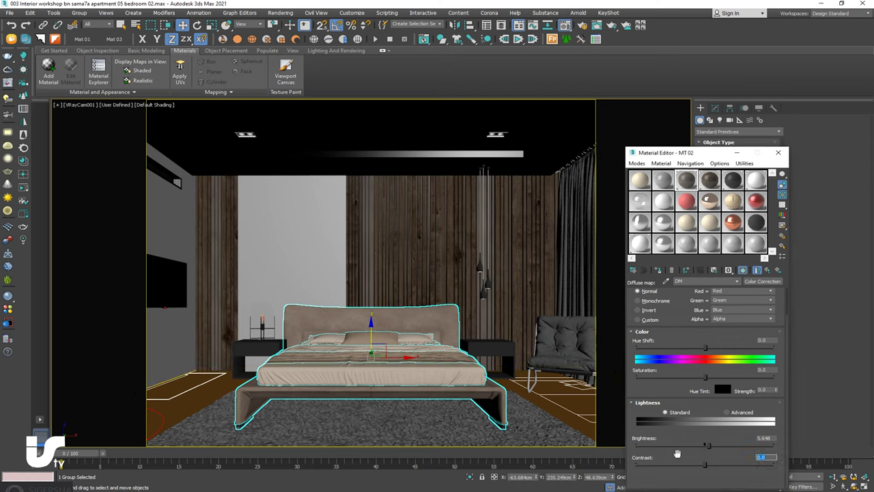
{"action": "type", "text": "2"}
{"action": "key", "text": "Return"}
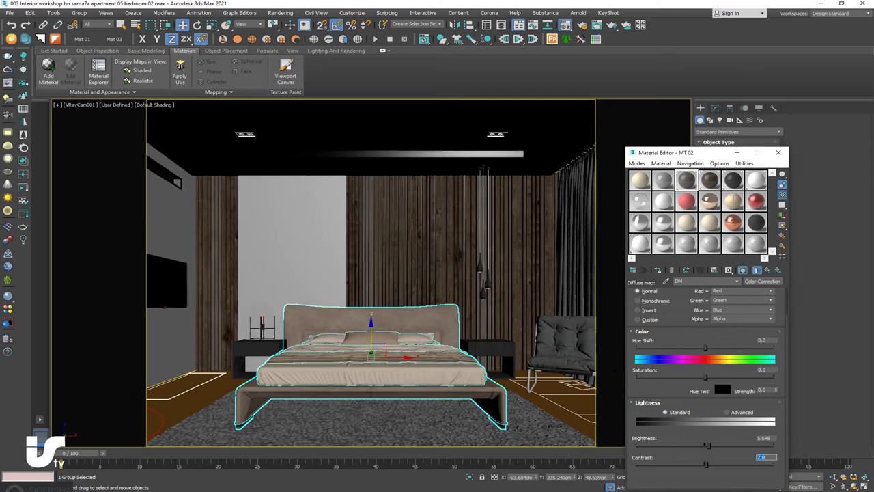
{"action": "type", "text": "5"}
{"action": "key", "text": "Return"}
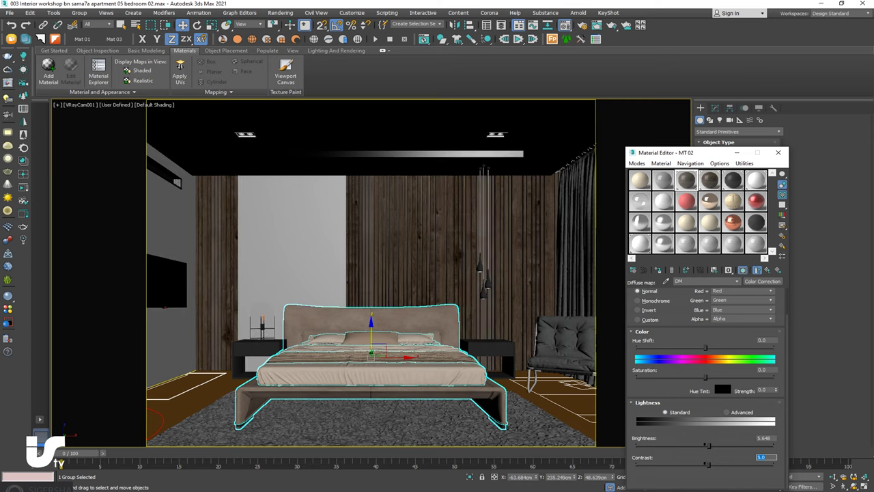
{"action": "type", "text": "3"}
{"action": "key", "text": "Return"}
Set the Color Correction brightness to 6.0
{"action": "double_click", "coordinate": [763, 438]}
{"action": "type", "text": "5"}
{"action": "key", "text": "Return"}
{"action": "type", "text": "6"}
{"action": "left_click", "coordinate": [423, 403]}
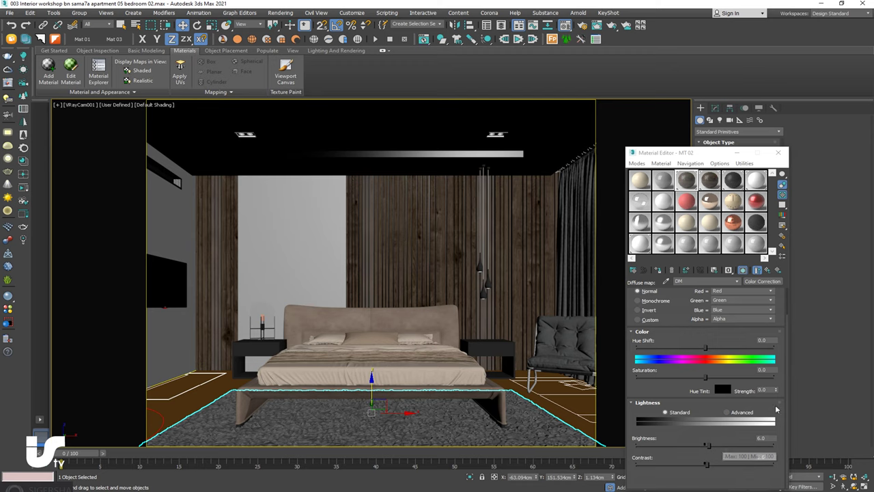
{"action": "type", "text": "3"}
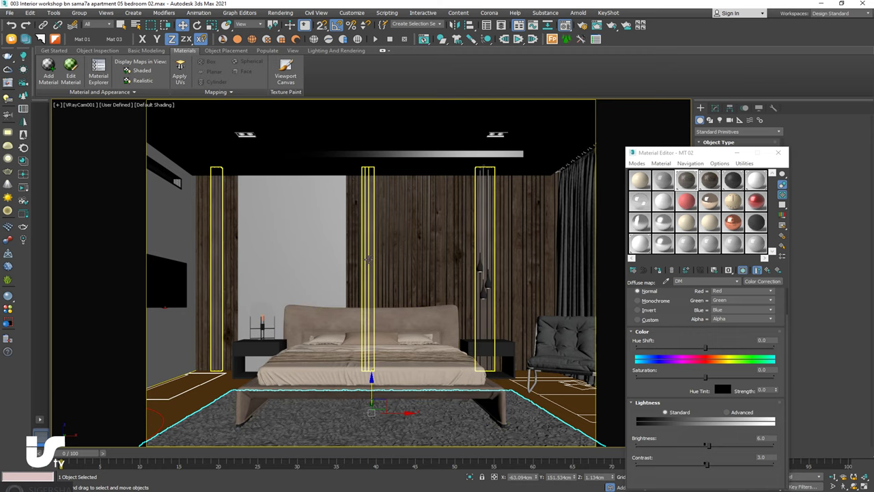
Detach two centre wall slats from the slat object as a new object
{"action": "left_click", "coordinate": [410, 339]}
{"action": "left_click", "coordinate": [393, 265]}
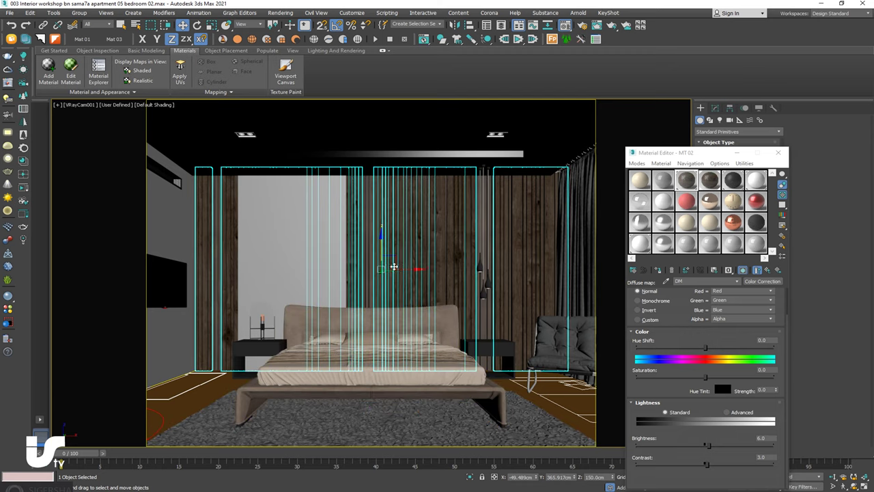
{"action": "left_click", "coordinate": [716, 110]}
{"action": "mouse_move", "coordinate": [683, 152]}
{"action": "left_mouse_down"}
{"action": "mouse_move", "coordinate": [841, 226]}
{"action": "mouse_move", "coordinate": [853, 222]}
{"action": "left_mouse_up"}
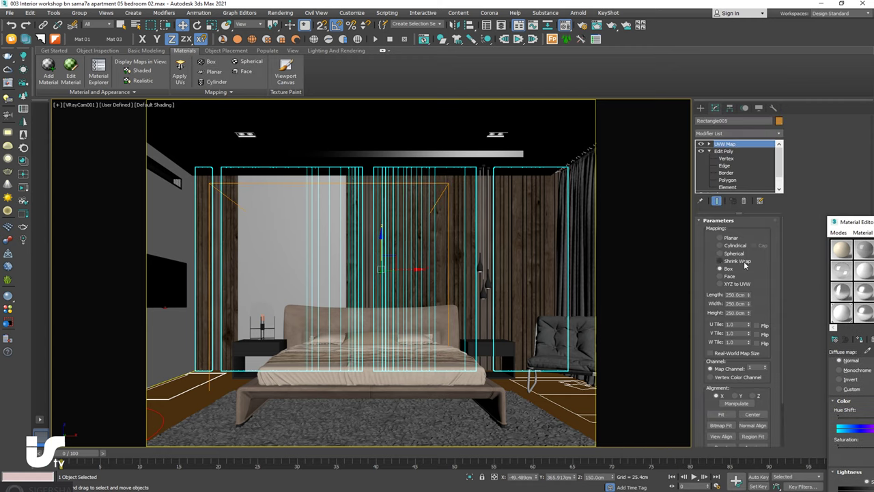
{"action": "left_click", "coordinate": [728, 186]}
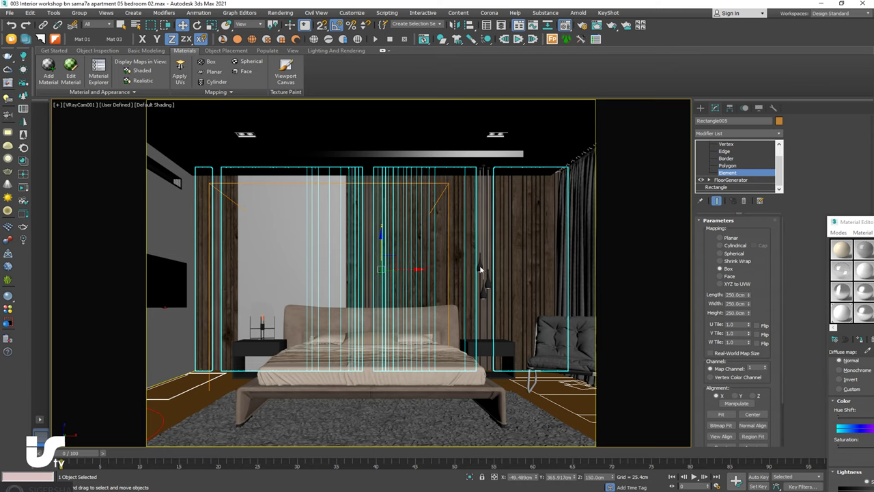
{"action": "left_click", "coordinate": [379, 304]}
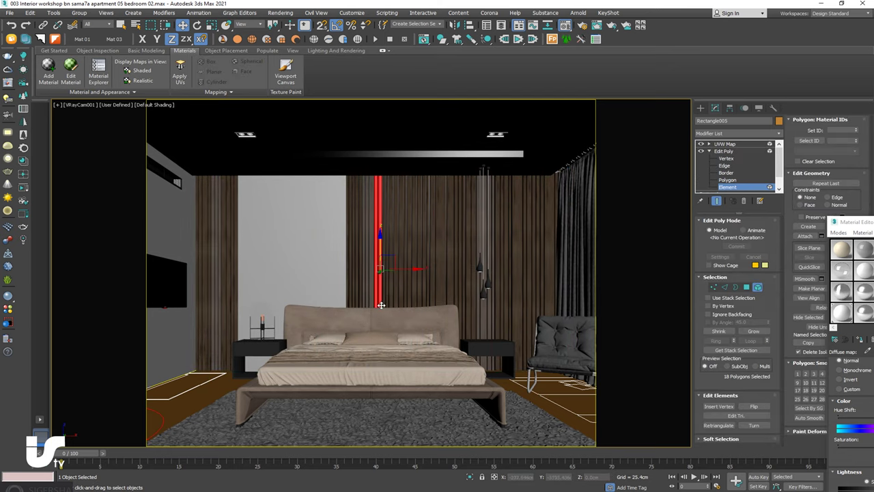
{"action": "left_click", "coordinate": [387, 295], "text": "ctrl"}
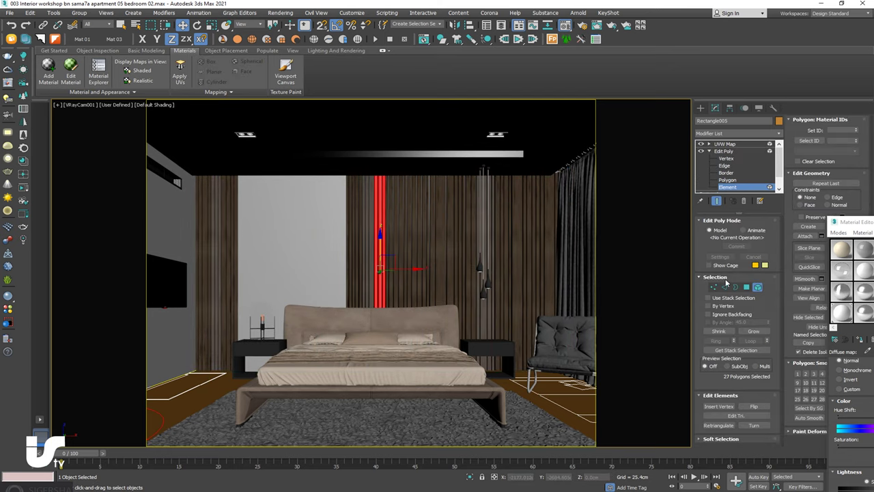
{"action": "double_click", "coordinate": [853, 223]}
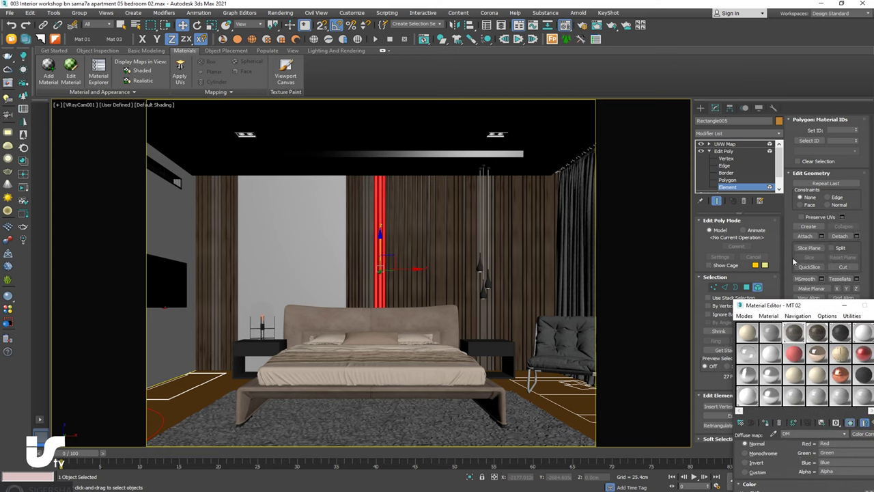
{"action": "left_click", "coordinate": [856, 236]}
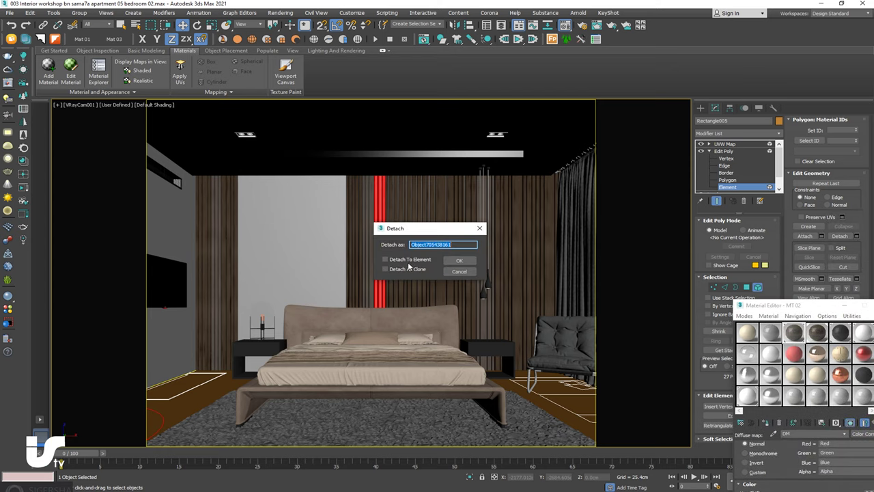
{"action": "left_click", "coordinate": [459, 261]}
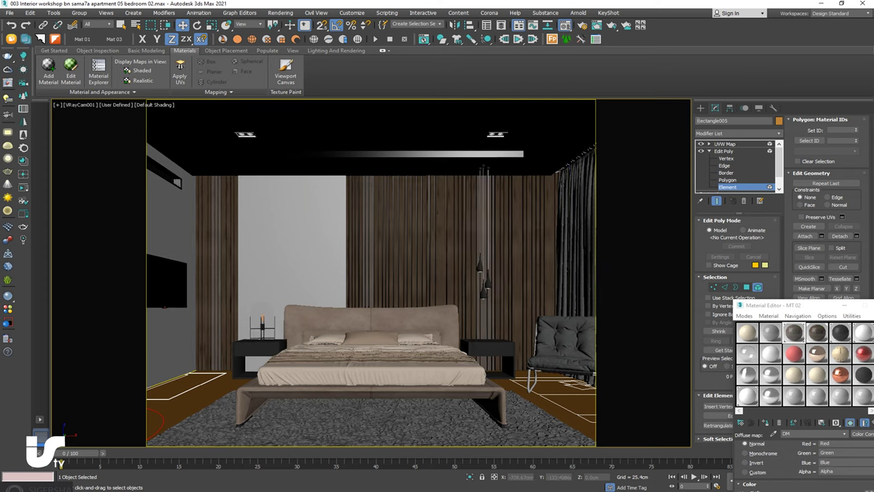
Attach the centre slats to the detached object, keeping existing material IDs
{"action": "left_click", "coordinate": [381, 279]}
{"action": "left_click", "coordinate": [379, 277]}
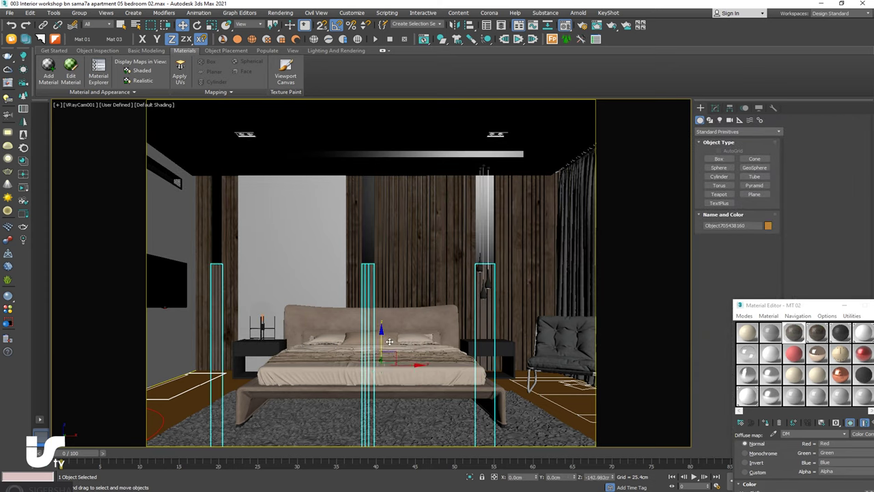
{"action": "left_click", "coordinate": [715, 108]}
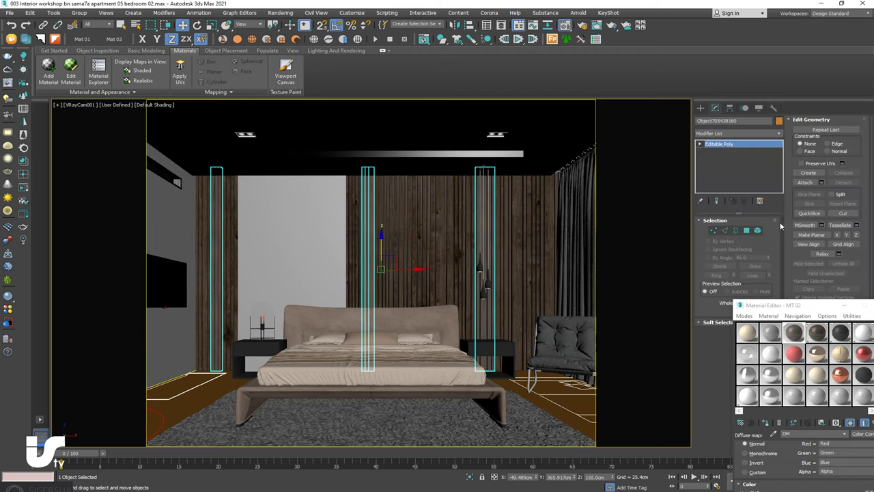
{"action": "left_click", "coordinate": [806, 182]}
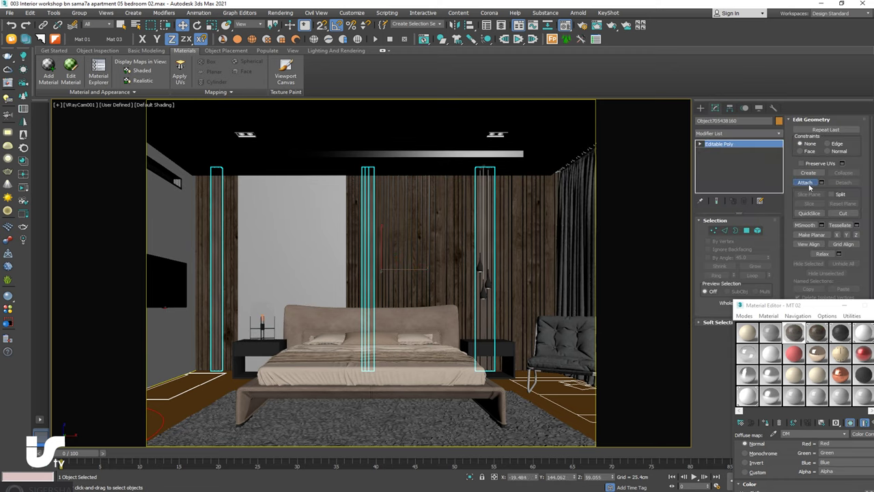
{"action": "left_click", "coordinate": [381, 218]}
{"action": "left_click", "coordinate": [385, 254]}
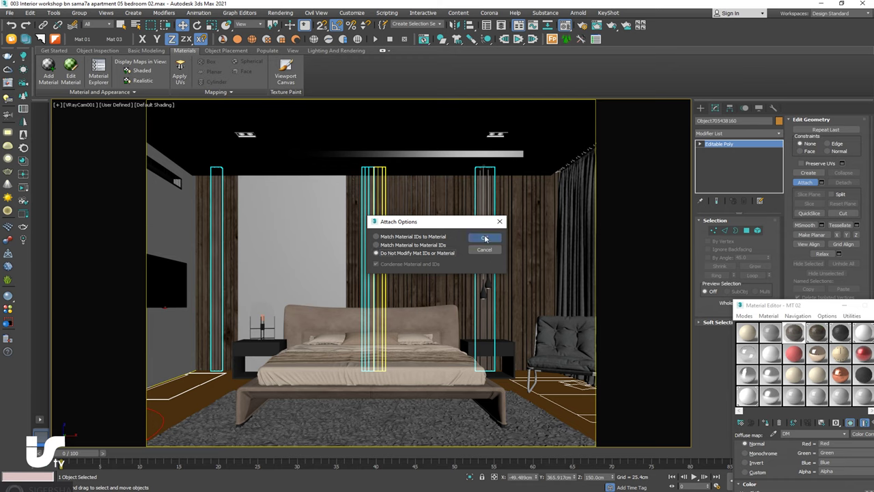
{"action": "left_click", "coordinate": [484, 237]}
Assign MT 02 to the slats and cancel an accidental attach of the bed
{"action": "left_click_drag", "start_coordinate": [771, 304], "coordinate": [653, 148]}
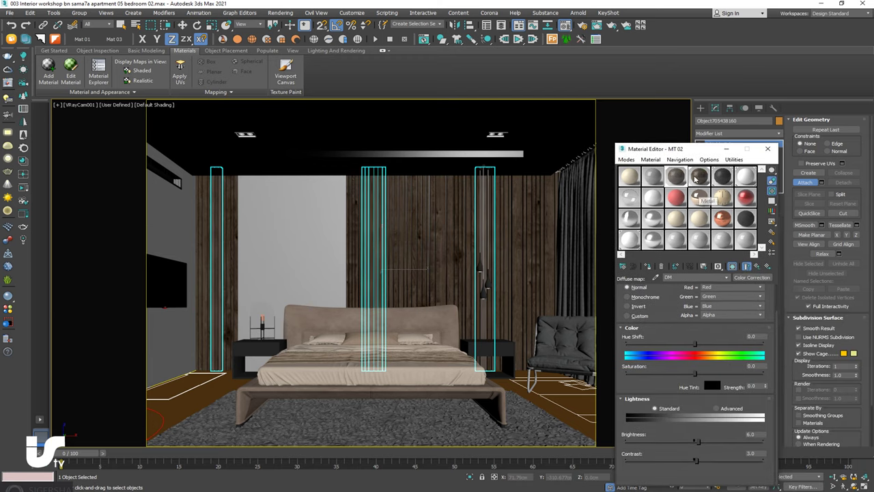
{"action": "left_click", "coordinate": [649, 266]}
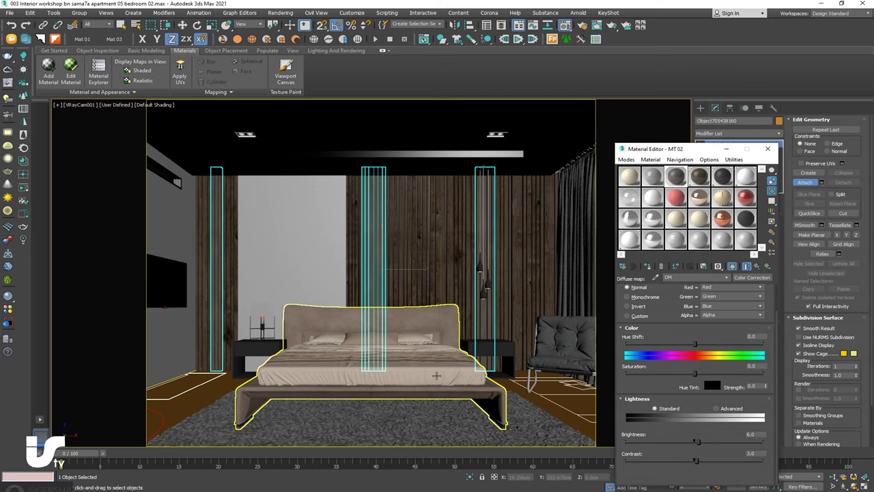
{"action": "left_click", "coordinate": [437, 379]}
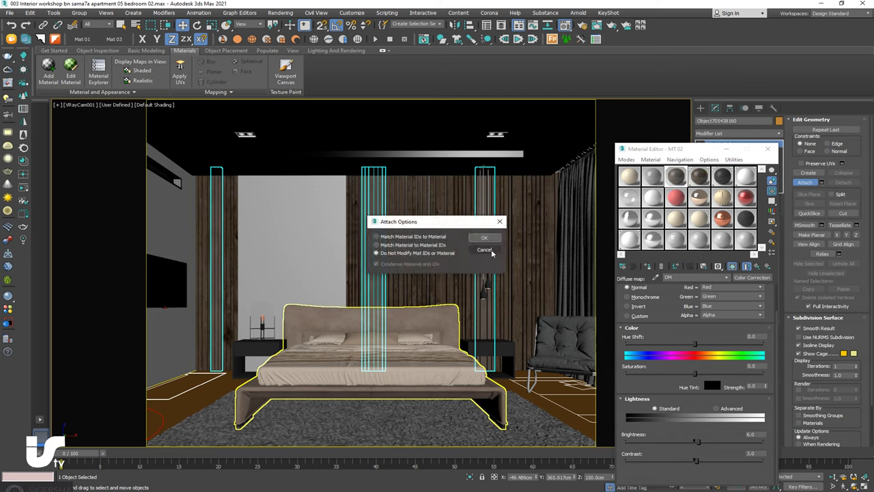
{"action": "left_click", "coordinate": [484, 250]}
{"action": "key", "text": "w"}
{"action": "left_click_drag", "start_coordinate": [703, 149], "coordinate": [713, 155]}
{"action": "left_click", "coordinate": [441, 376]}
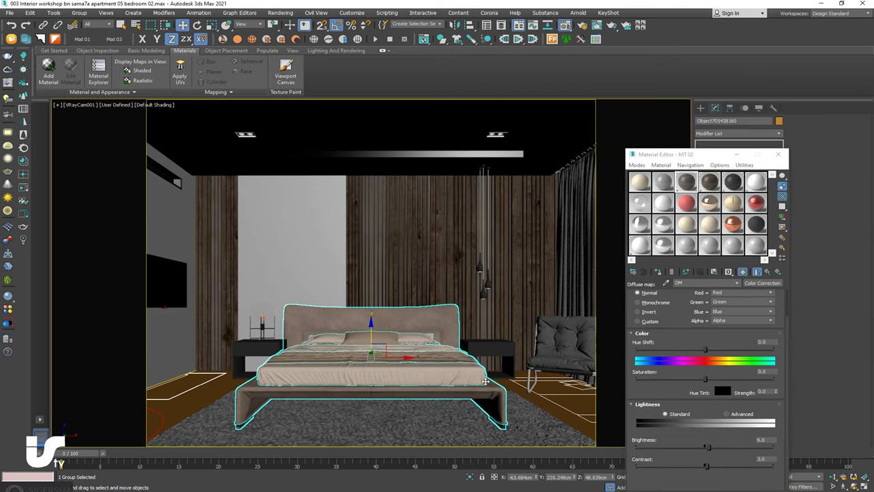
Select the rug and make the empty 02 - Default sample slot current
{"action": "left_click", "coordinate": [418, 432]}
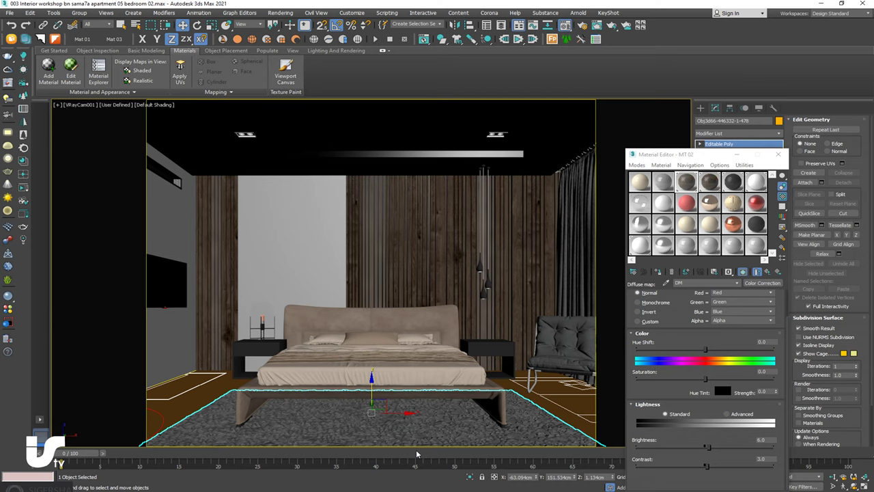
{"action": "left_click_drag", "start_coordinate": [701, 155], "coordinate": [699, 147]}
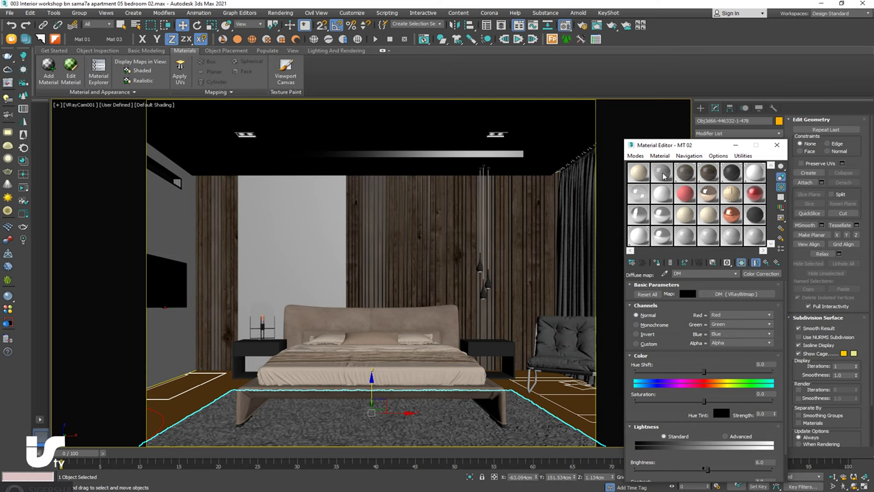
{"action": "left_click", "coordinate": [666, 178]}
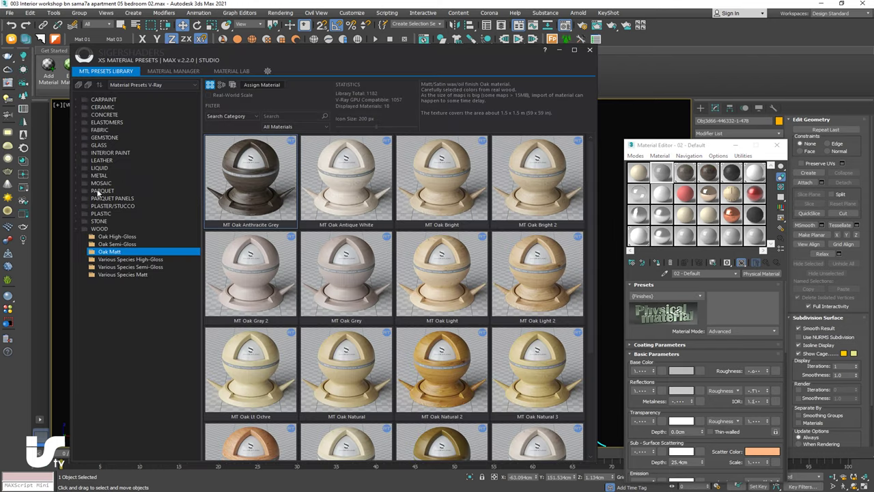
Load the PARQUET > Chevron Matt Oak Anthracite Gray preset into the empty slot
{"action": "left_click", "coordinate": [89, 192]}
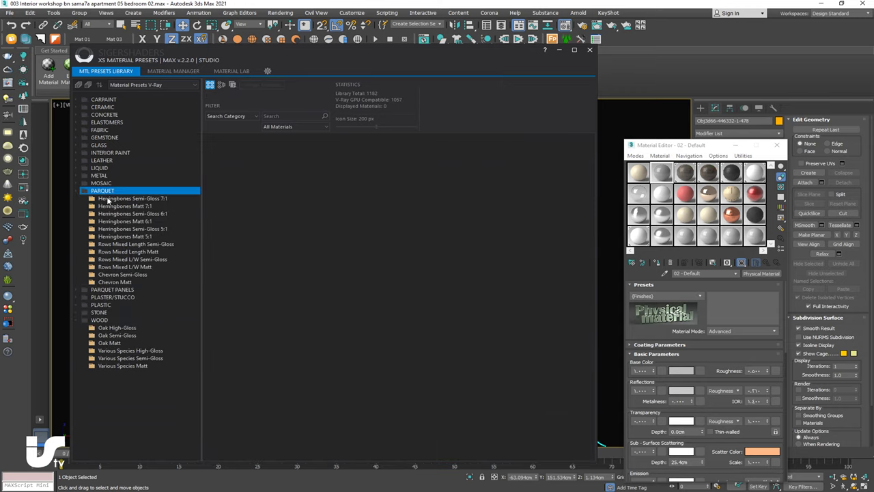
{"action": "left_click", "coordinate": [103, 198]}
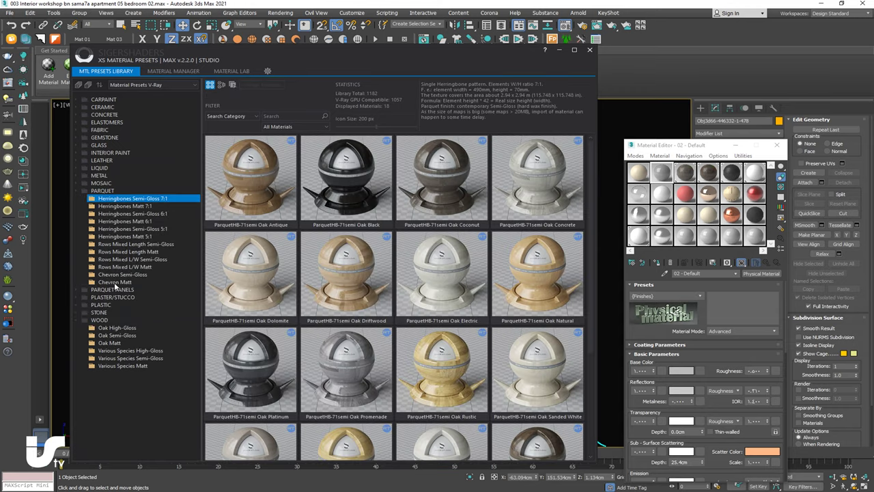
{"action": "left_click", "coordinate": [123, 281]}
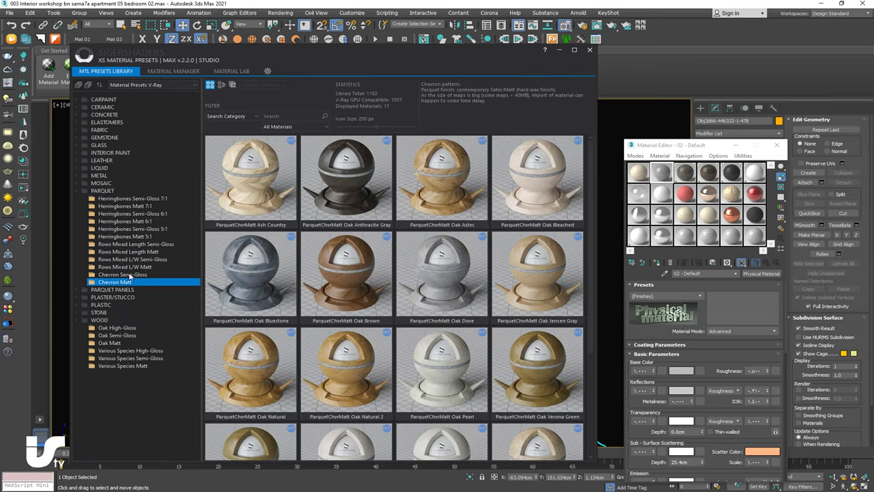
{"action": "left_click", "coordinate": [346, 179]}
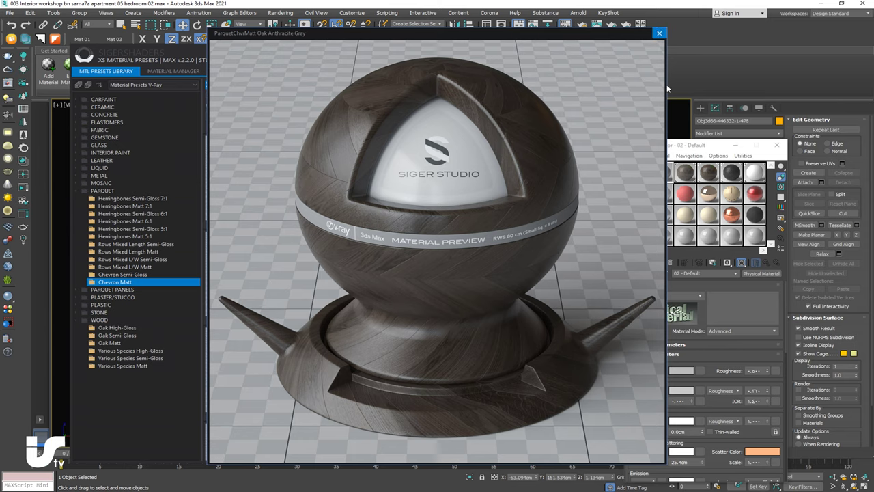
{"action": "left_click", "coordinate": [658, 33]}
{"action": "left_click", "coordinate": [664, 181]}
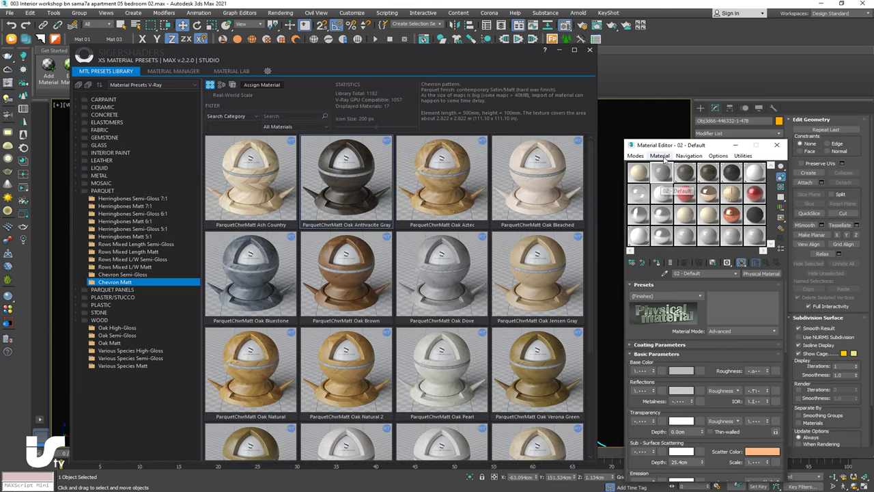
{"action": "left_click", "coordinate": [232, 107]}
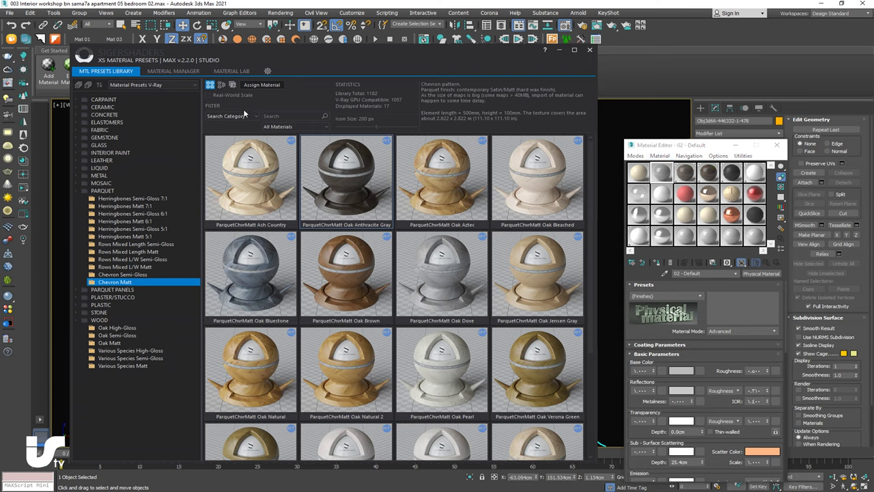
{"action": "left_click", "coordinate": [262, 85]}
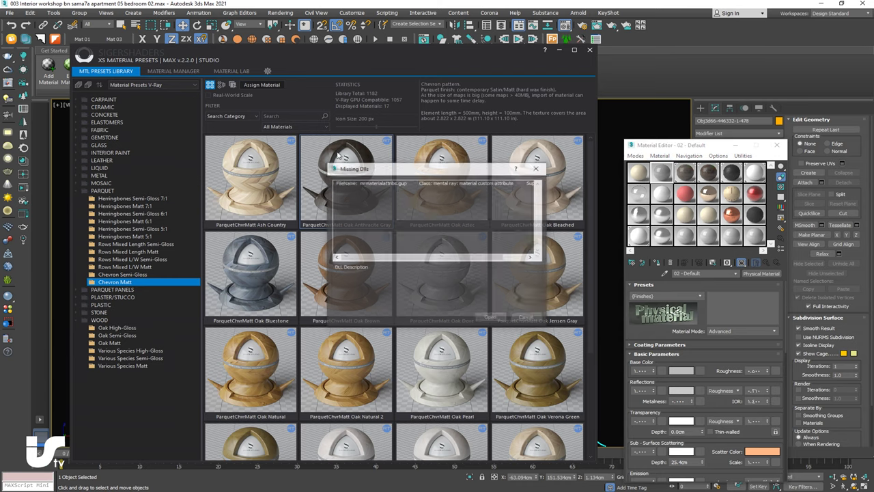
{"action": "left_click", "coordinate": [519, 317]}
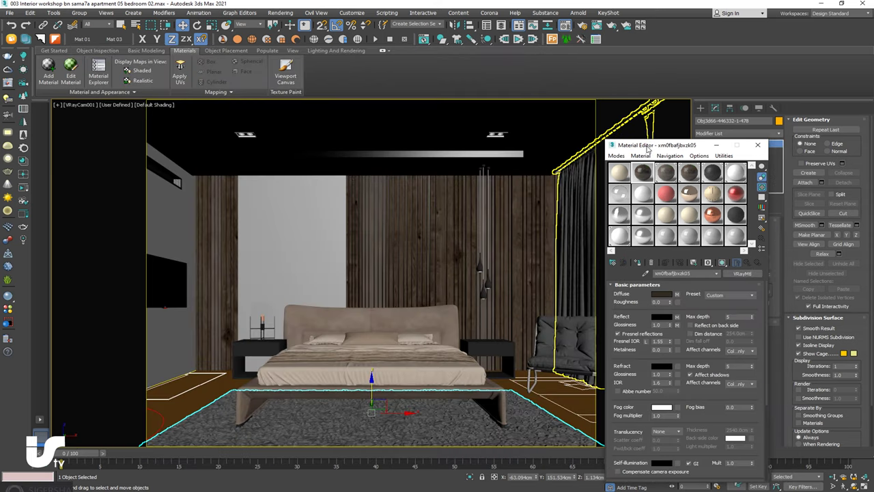
{"action": "left_click_drag", "start_coordinate": [647, 149], "coordinate": [659, 146]}
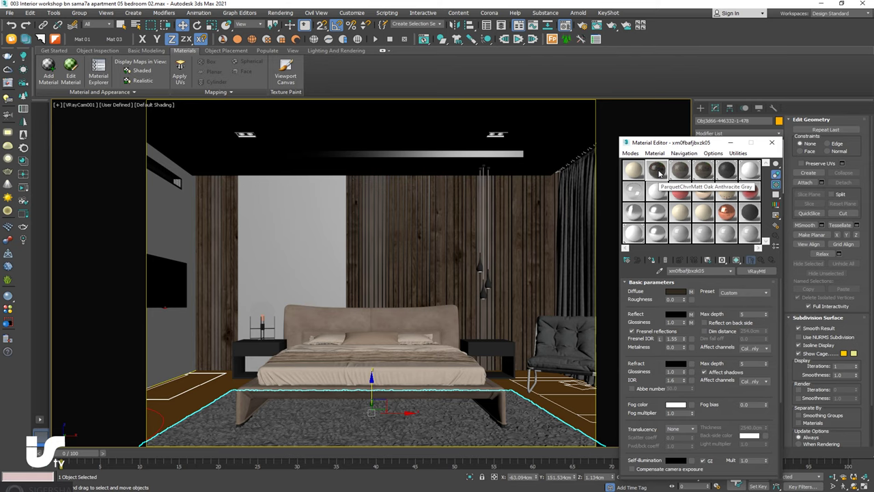
Isolate floor Box012 in Top view and drag the parquet material onto it
{"action": "left_click", "coordinate": [577, 403]}
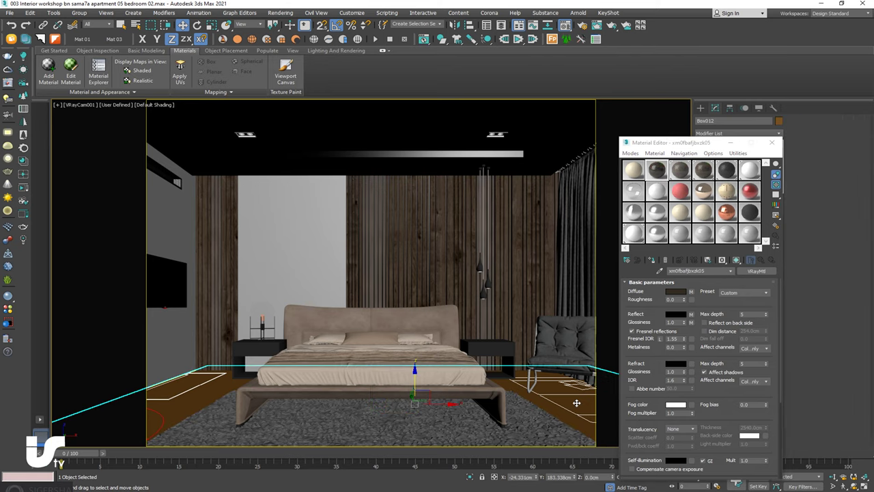
{"action": "left_click", "coordinate": [470, 477]}
{"action": "key", "text": "t"}
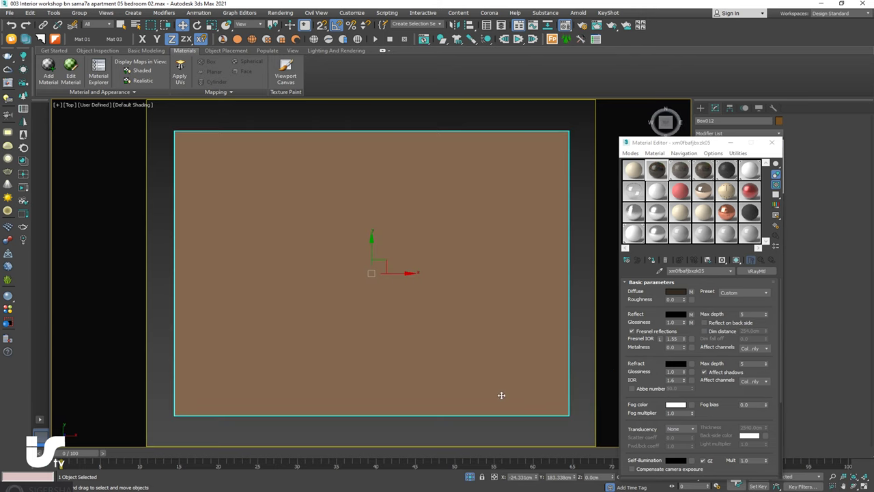
{"action": "left_click_drag", "start_coordinate": [674, 172], "coordinate": [504, 324]}
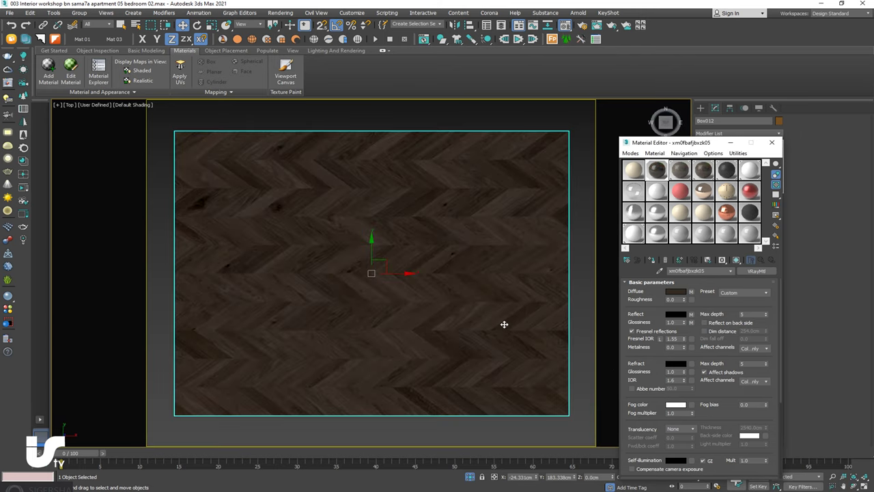
{"action": "key", "text": "m"}
{"action": "middle_click_drag", "start_coordinate": [507, 306], "coordinate": [485, 321]}
Pan and zoom around the parquet floor, then reselect the floor box
{"action": "middle_click_drag", "start_coordinate": [530, 233], "coordinate": [541, 221]}
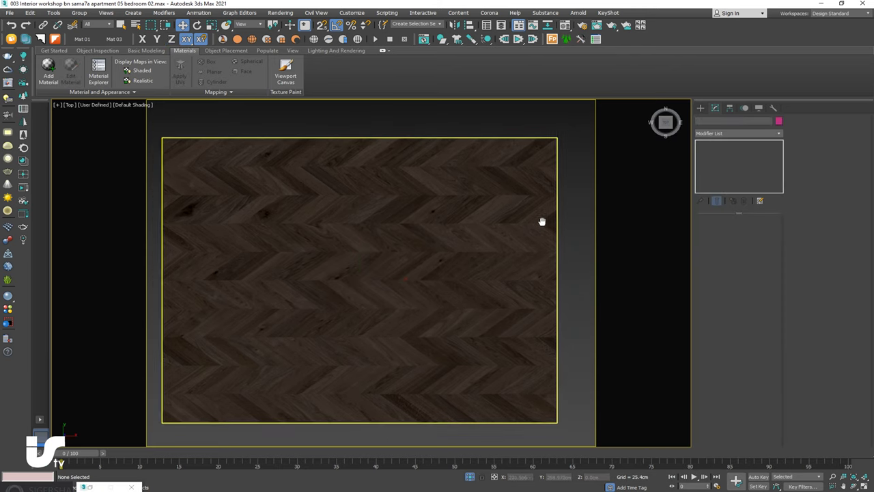
{"action": "scroll", "coordinate": [405, 224], "scroll_direction": "up", "scroll_amount": 3}
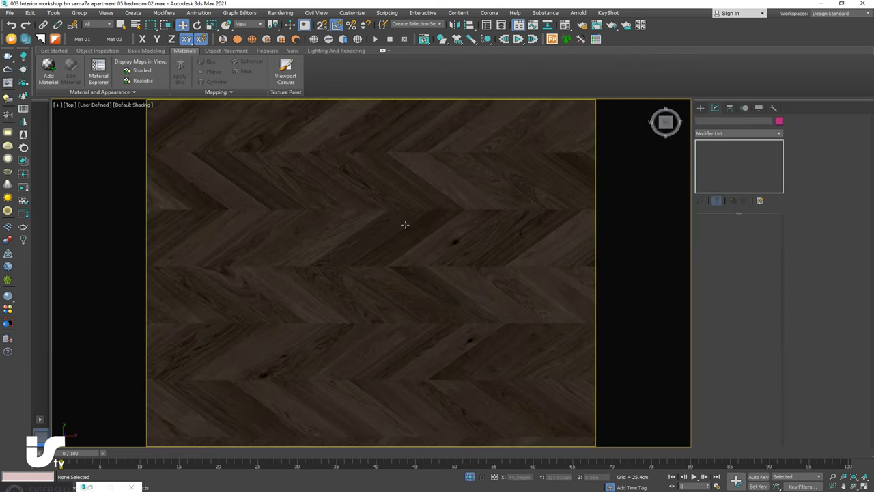
{"action": "scroll", "coordinate": [405, 224], "scroll_direction": "up", "scroll_amount": 2}
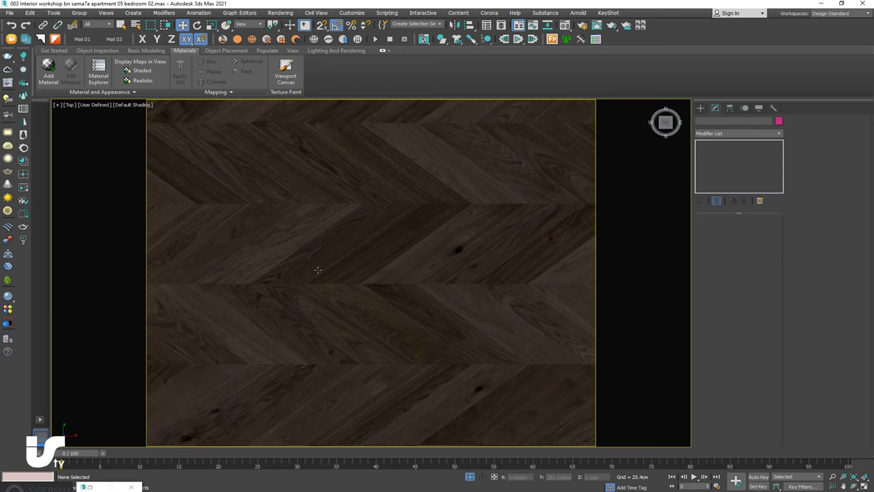
{"action": "scroll", "coordinate": [393, 250], "scroll_direction": "down", "scroll_amount": 2}
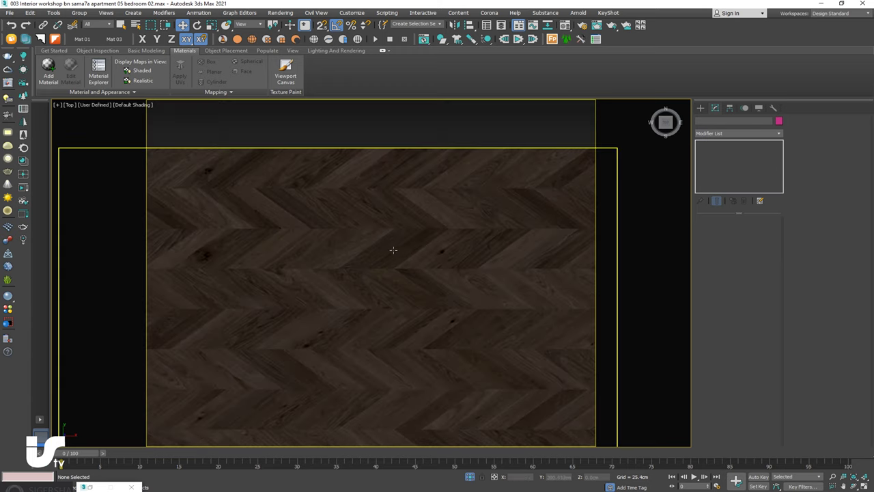
{"action": "scroll", "coordinate": [398, 253], "scroll_direction": "down", "scroll_amount": 1}
{"action": "scroll", "coordinate": [437, 220], "scroll_direction": "down", "scroll_amount": 3}
{"action": "left_click", "coordinate": [430, 226]}
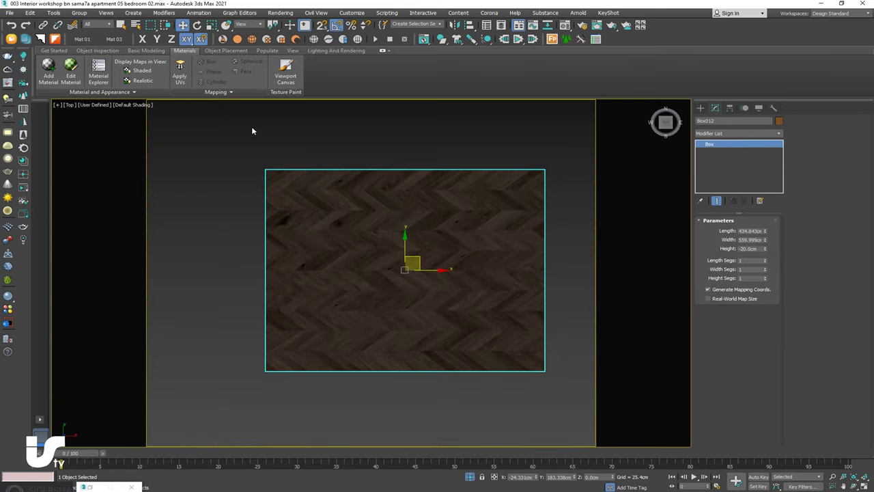
Add a UVW Map modifier with Box mapping to the floor
{"action": "left_click", "coordinate": [190, 74]}
{"action": "left_click", "coordinate": [719, 269]}
{"action": "scroll", "coordinate": [478, 232], "scroll_direction": "up", "scroll_amount": 3}
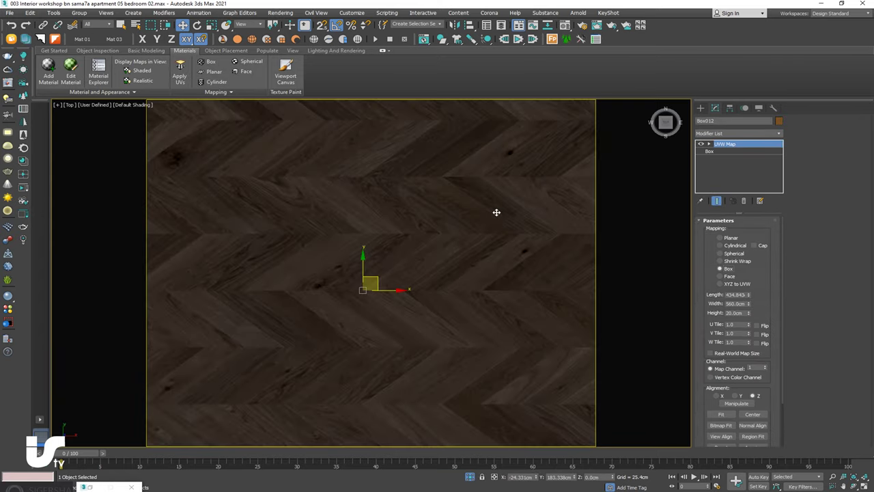
{"action": "scroll", "coordinate": [489, 219], "scroll_direction": "down", "scroll_amount": 1}
{"action": "scroll", "coordinate": [490, 220], "scroll_direction": "down", "scroll_amount": 1}
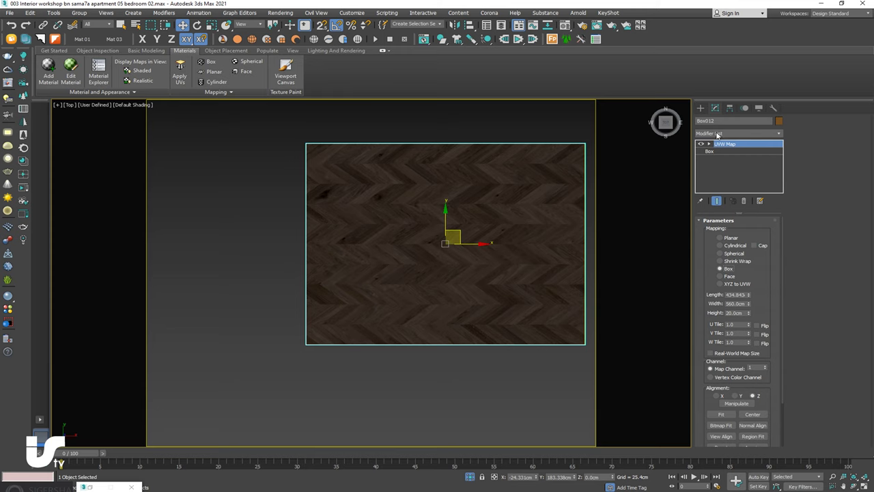
Draw a new box on the floor, about 65.4 × 16.2 × 17.15 cm
{"action": "left_click", "coordinate": [700, 107]}
{"action": "left_click", "coordinate": [718, 159]}
{"action": "scroll", "coordinate": [519, 217], "scroll_direction": "up", "scroll_amount": 3}
{"action": "mouse_move", "coordinate": [524, 212]}
{"action": "middle_mouse_down"}
{"action": "mouse_move", "coordinate": [478, 267]}
{"action": "mouse_move", "coordinate": [453, 242]}
{"action": "middle_mouse_up"}
{"action": "mouse_move", "coordinate": [435, 233]}
{"action": "left_mouse_down"}
{"action": "mouse_move", "coordinate": [517, 306]}
{"action": "mouse_move", "coordinate": [468, 355]}
{"action": "left_mouse_up"}
{"action": "left_click", "coordinate": [499, 323]}
Set the new box's width to 15 cm and length to 60 cm
{"action": "double_click", "coordinate": [758, 287]}
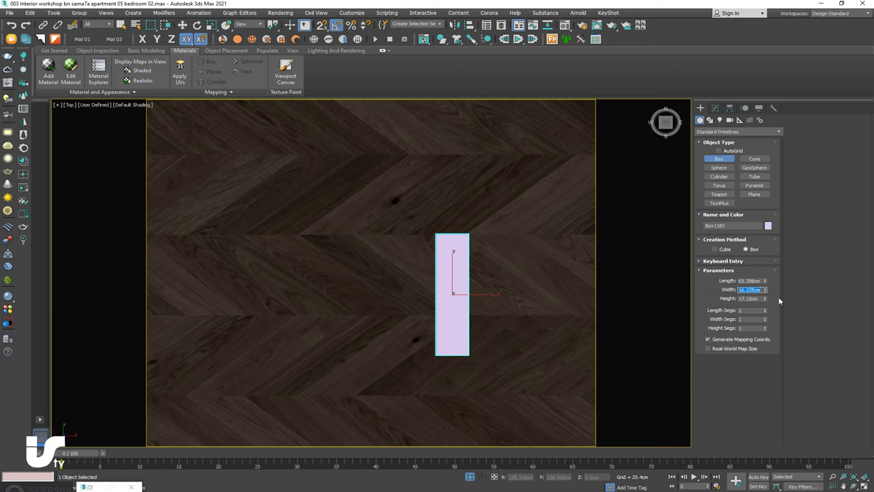
{"action": "type", "text": "15"}
{"action": "key", "text": "Return"}
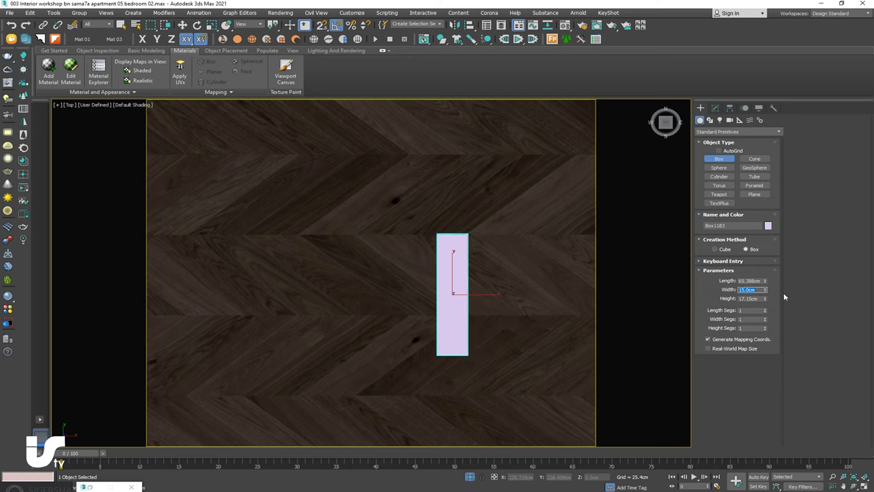
{"action": "double_click", "coordinate": [759, 280]}
{"action": "type", "text": "60"}
{"action": "key", "text": "Return"}
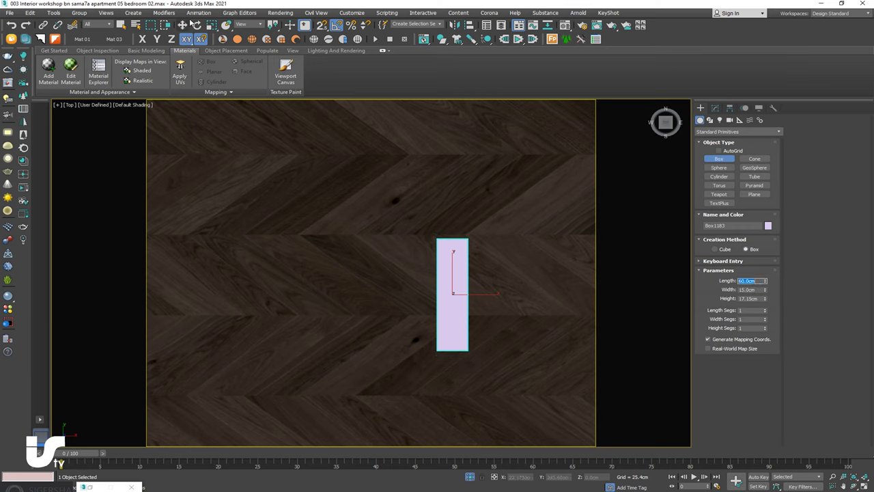
Rotate the box diagonally and move it toward the upper left of the floor
{"action": "left_click", "coordinate": [195, 25]}
{"action": "left_click_drag", "start_coordinate": [473, 267], "coordinate": [489, 288]}
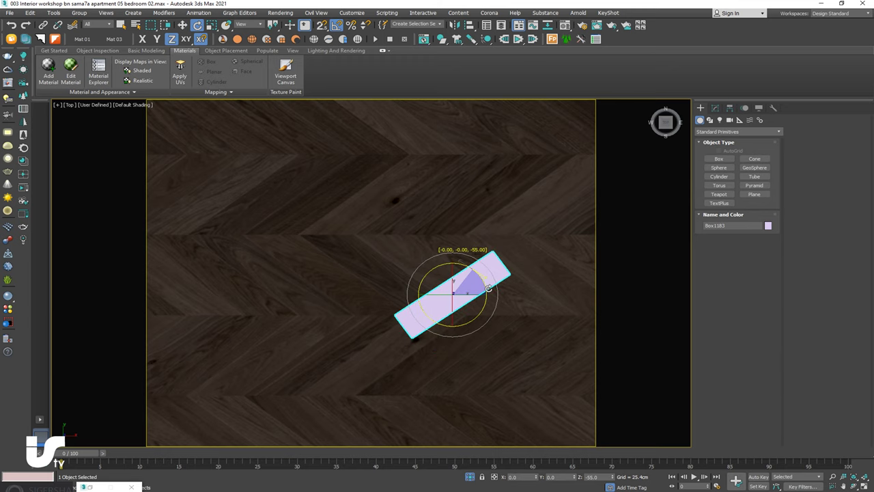
{"action": "scroll", "coordinate": [665, 168], "scroll_direction": "up", "scroll_amount": 3}
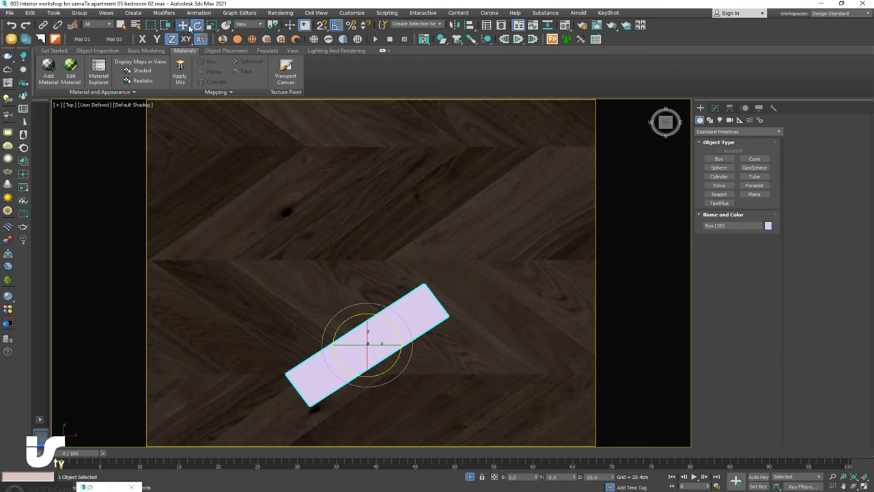
{"action": "left_click", "coordinate": [182, 25]}
{"action": "left_click_drag", "start_coordinate": [444, 350], "coordinate": [266, 213]}
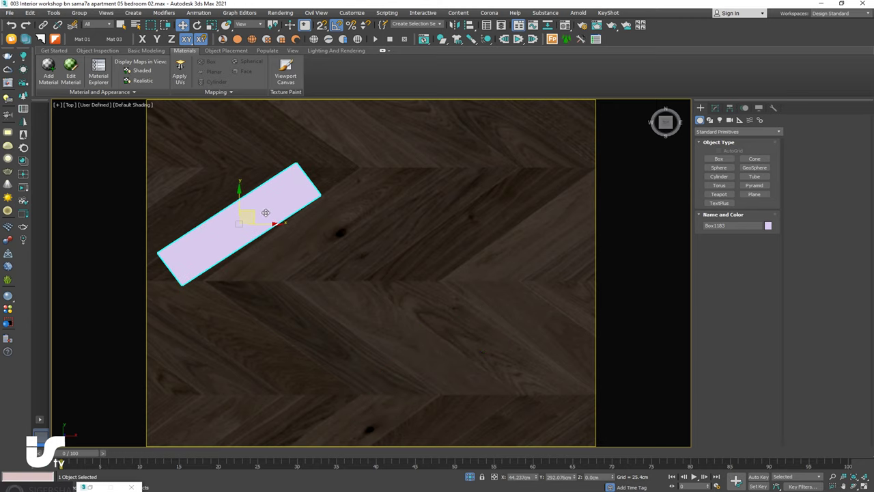
{"action": "middle_click_drag", "start_coordinate": [266, 213], "coordinate": [502, 269]}
{"action": "scroll", "coordinate": [502, 269], "scroll_direction": "up", "scroll_amount": 3}
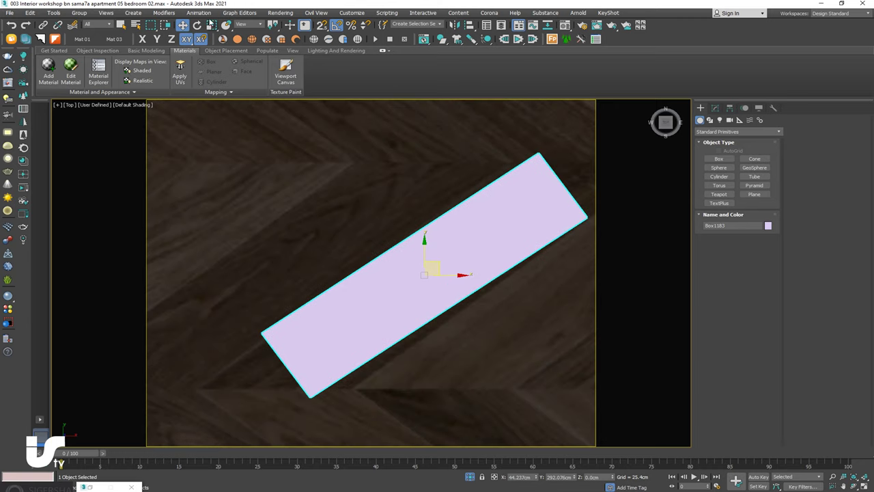
{"action": "scroll", "coordinate": [363, 227], "scroll_direction": "down", "scroll_amount": 4}
{"action": "scroll", "coordinate": [362, 227], "scroll_direction": "up", "scroll_amount": 2}
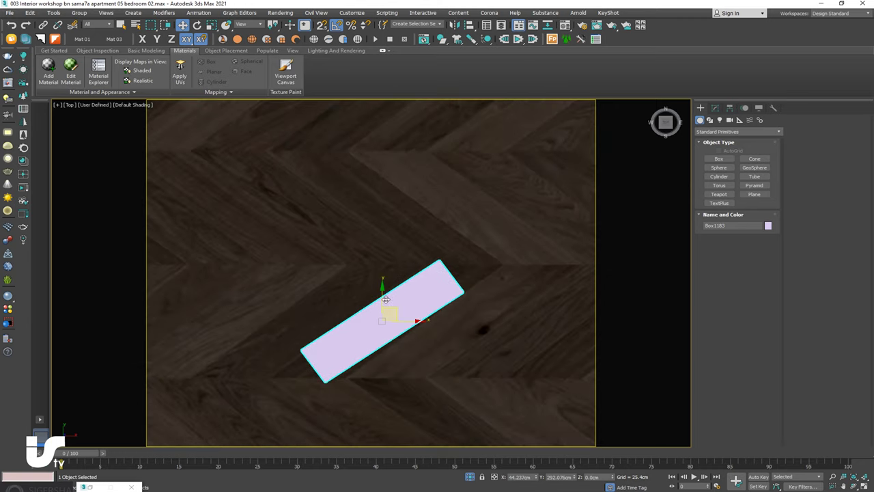
{"action": "middle_click_drag", "start_coordinate": [354, 267], "coordinate": [372, 254]}
Rotate the box another 5 degrees
{"action": "key", "text": "e"}
{"action": "scroll", "coordinate": [371, 255], "scroll_direction": "up", "scroll_amount": 2}
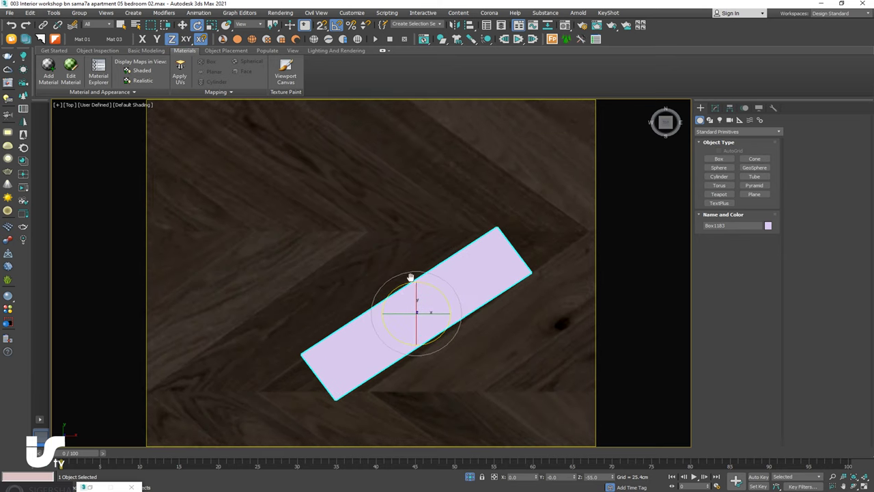
{"action": "middle_click_drag", "start_coordinate": [410, 279], "coordinate": [408, 253]}
{"action": "left_click_drag", "start_coordinate": [407, 254], "coordinate": [405, 255]}
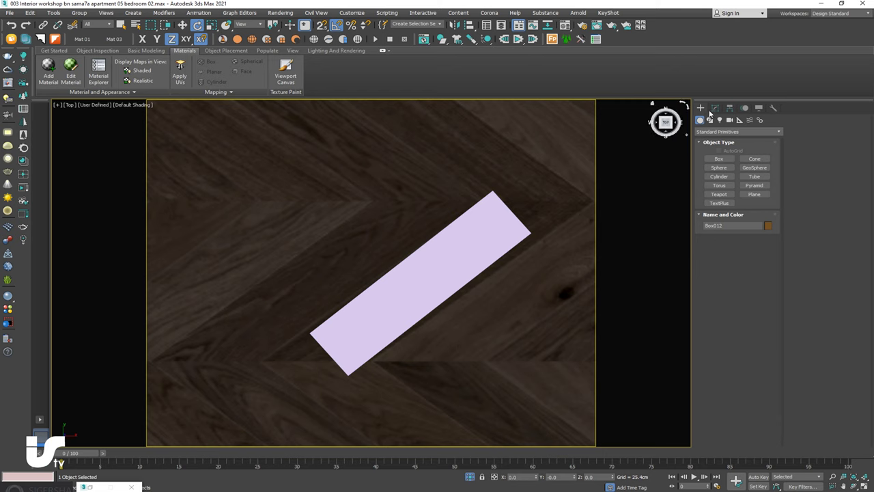
Narrow the floor's UVW Map width to 481.6 cm
{"action": "left_click", "coordinate": [715, 108]}
{"action": "left_click", "coordinate": [749, 293]}
{"action": "left_click_drag", "start_coordinate": [750, 296], "coordinate": [748, 307]}
{"action": "middle_click_drag", "start_coordinate": [466, 259], "coordinate": [499, 265]}
Move the lavender box to the left
{"action": "left_click", "coordinate": [500, 264]}
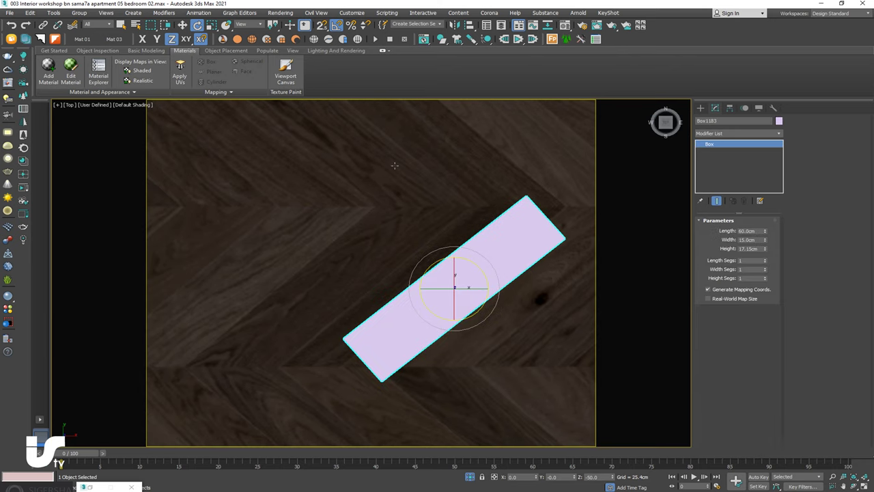
{"action": "left_click", "coordinate": [182, 24]}
{"action": "mouse_move", "coordinate": [469, 274]}
{"action": "left_mouse_down"}
{"action": "mouse_move", "coordinate": [432, 275]}
{"action": "mouse_move", "coordinate": [449, 264]}
{"action": "left_mouse_up"}
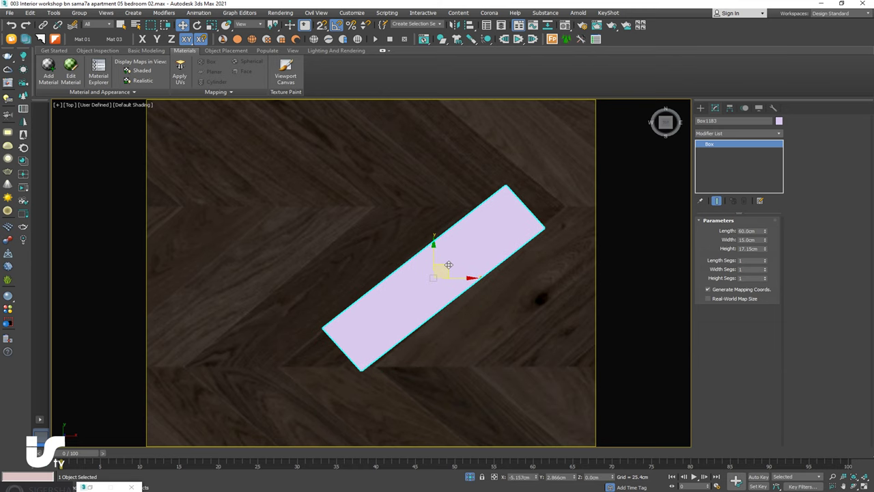
{"action": "scroll", "coordinate": [447, 263], "scroll_direction": "down", "scroll_amount": 5}
Delete the lavender reference box Box1183 from the scene
{"action": "scroll", "coordinate": [423, 287], "scroll_direction": "down", "scroll_amount": 5}
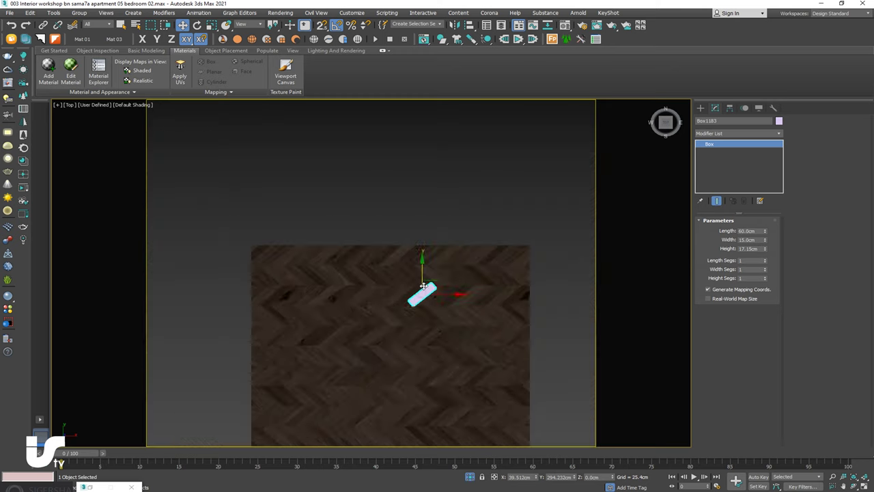
{"action": "key", "text": "Delete"}
{"action": "scroll", "coordinate": [396, 288], "scroll_direction": "down", "scroll_amount": 2}
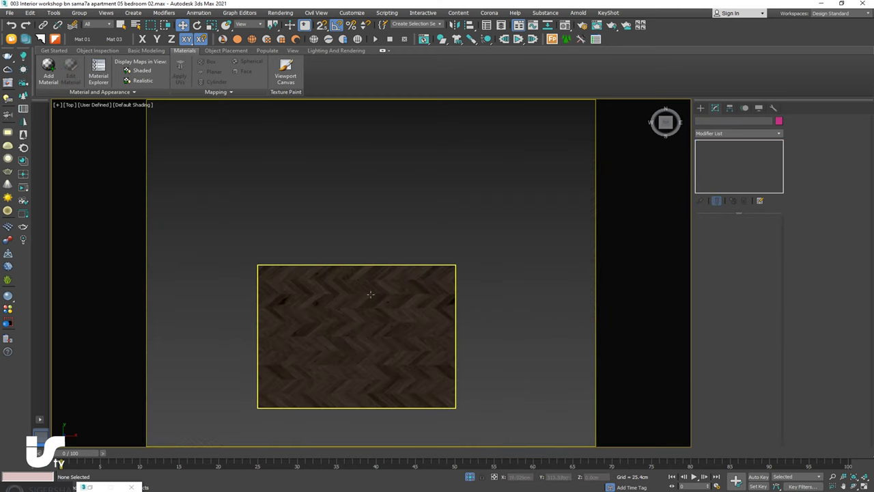
{"action": "scroll", "coordinate": [369, 293], "scroll_direction": "up", "scroll_amount": 5}
{"action": "key", "text": "ctrl+z"}
{"action": "scroll", "coordinate": [398, 307], "scroll_direction": "up", "scroll_amount": 5}
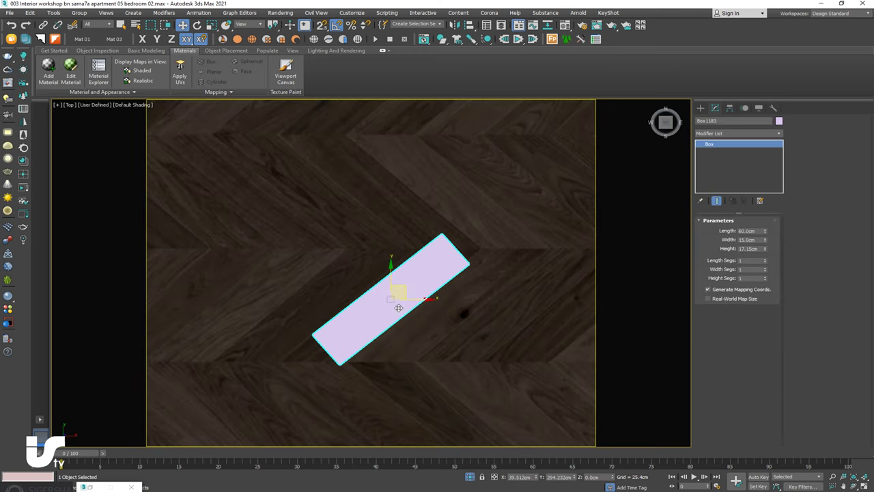
{"action": "scroll", "coordinate": [398, 307], "scroll_direction": "down", "scroll_amount": 3}
{"action": "scroll", "coordinate": [398, 307], "scroll_direction": "down", "scroll_amount": 3}
{"action": "key", "text": "Delete"}
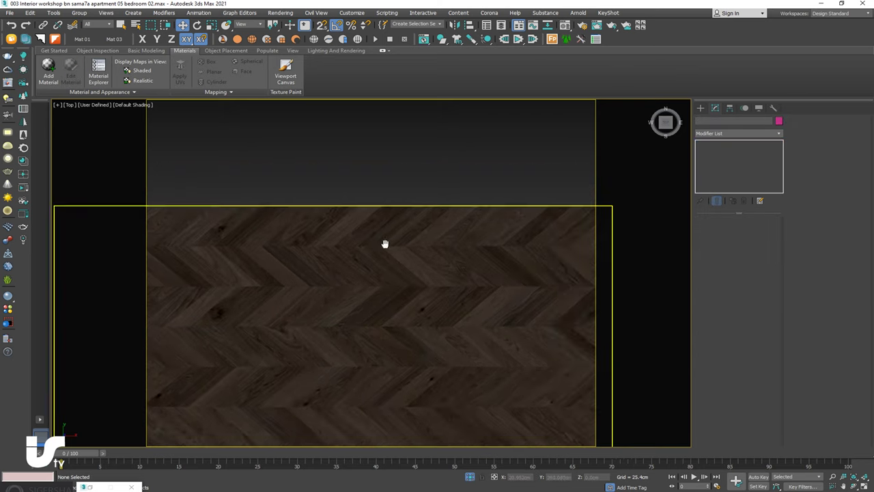
{"action": "middle_click_drag", "start_coordinate": [376, 239], "coordinate": [413, 249]}
Switch to the VRayCam001 camera view and exit isolation so the whole bedroom shows
{"action": "key", "text": "c"}
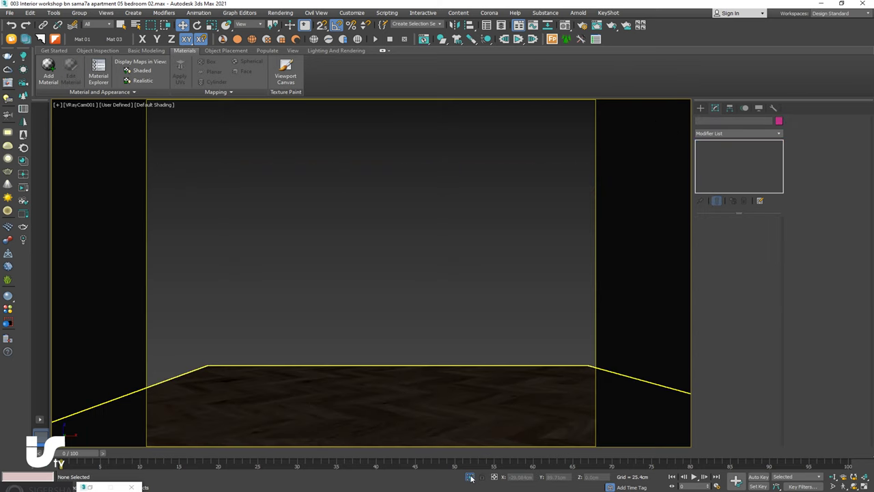
{"action": "left_click", "coordinate": [470, 476]}
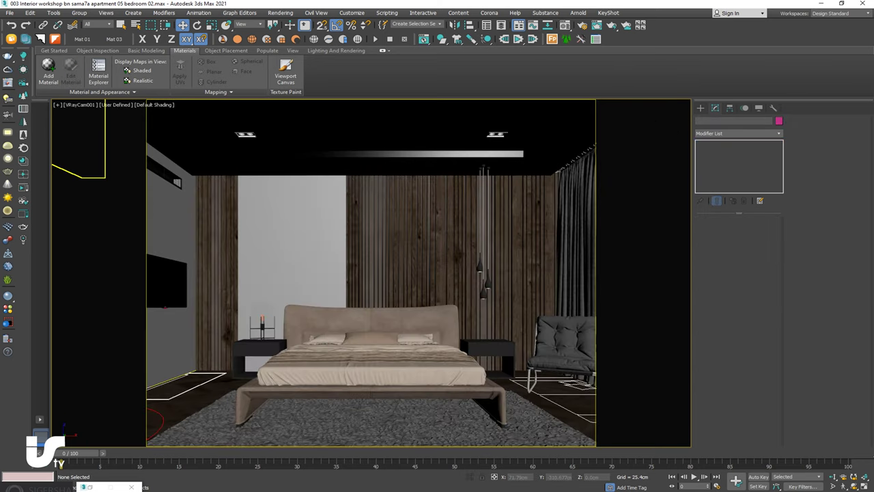
{"action": "left_click", "coordinate": [433, 434]}
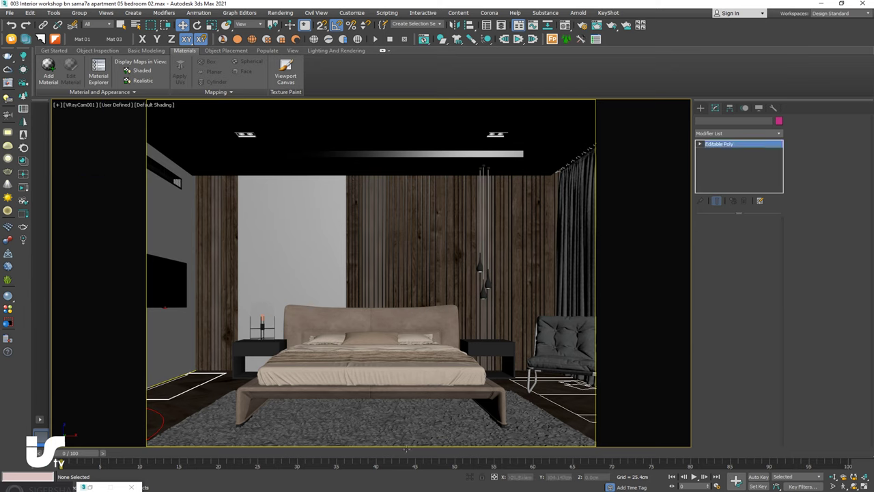